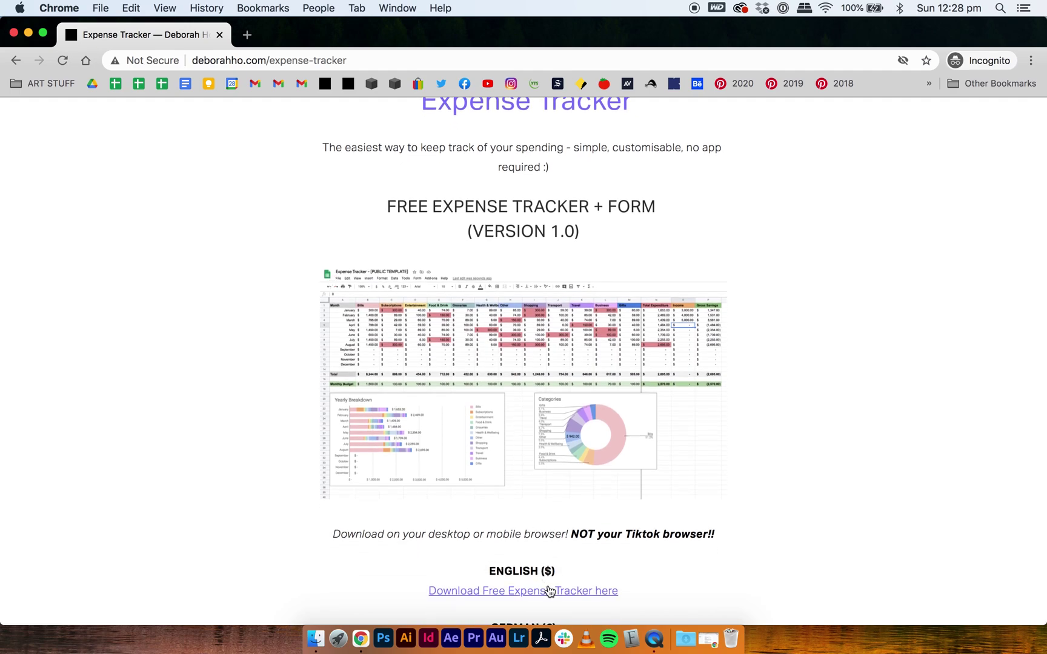
Step: Open the English ($) expense tracker download and make a copy of the Expense Tracker [PUBLIC TEMPLATE - Make a Copy] spreadsheet
click(549, 590)
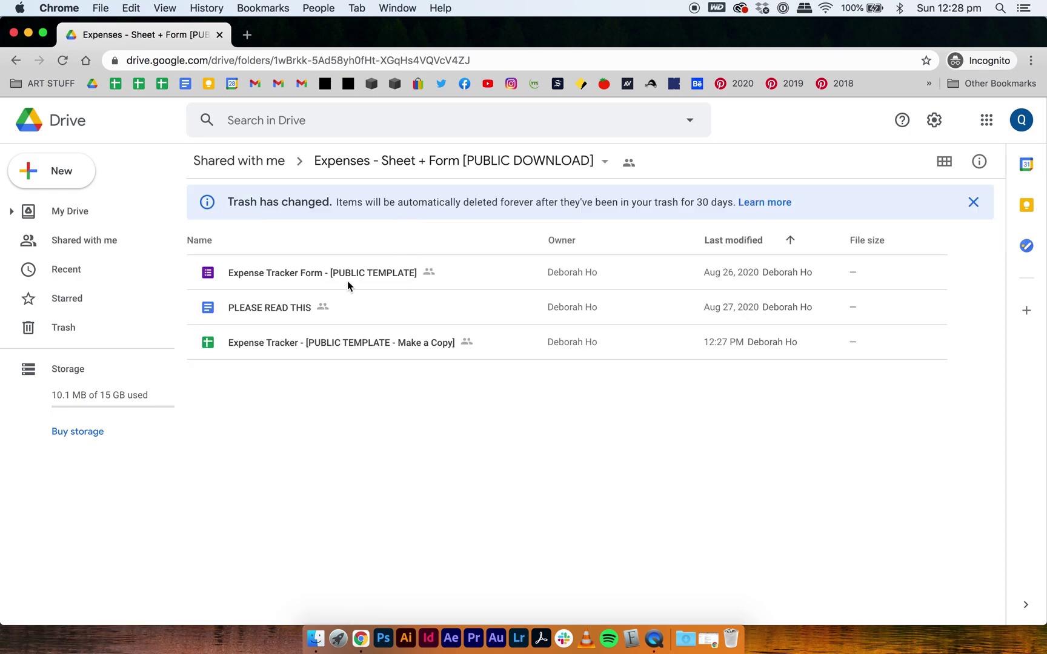
click(367, 352)
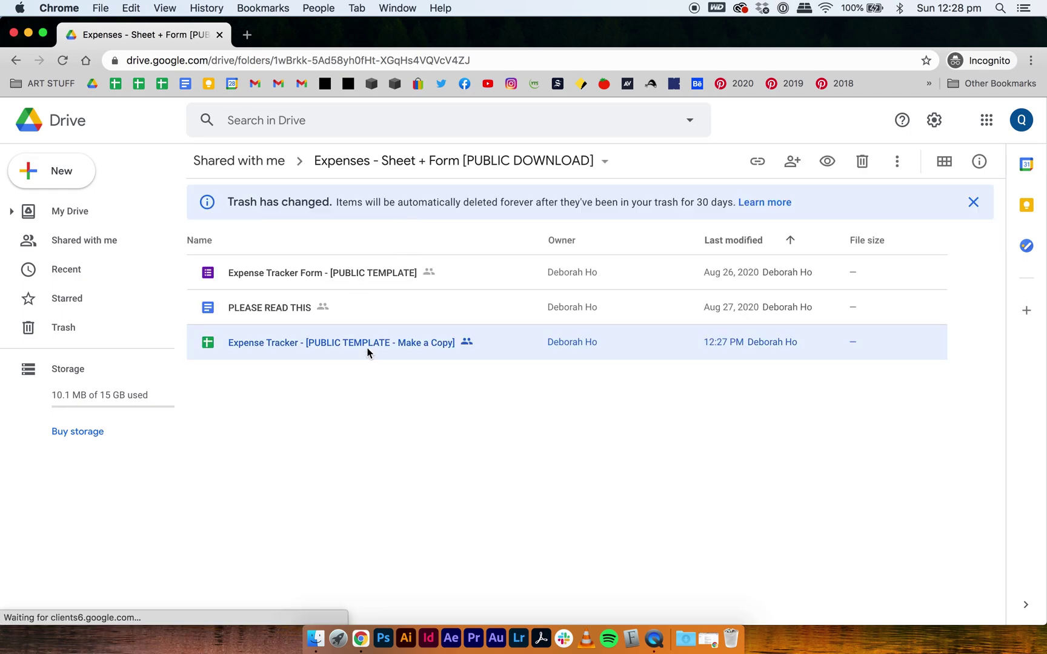
click(897, 161)
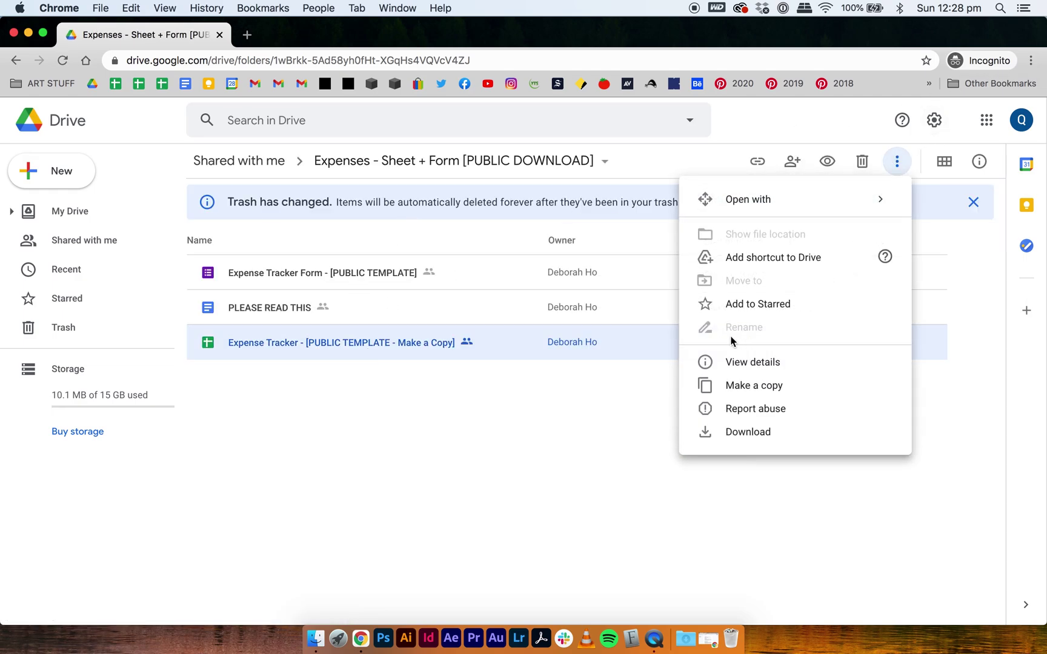
click(755, 386)
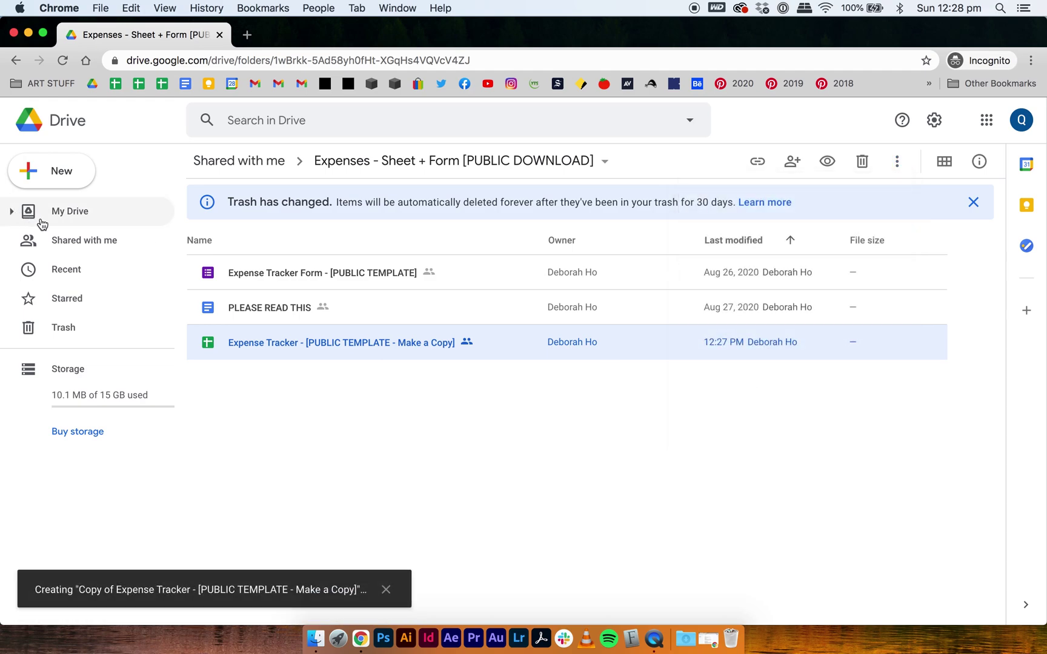
Step: Open the copied Expense Tracker spreadsheet from My Drive and switch to its Monthly Expenses sheet
click(364, 586)
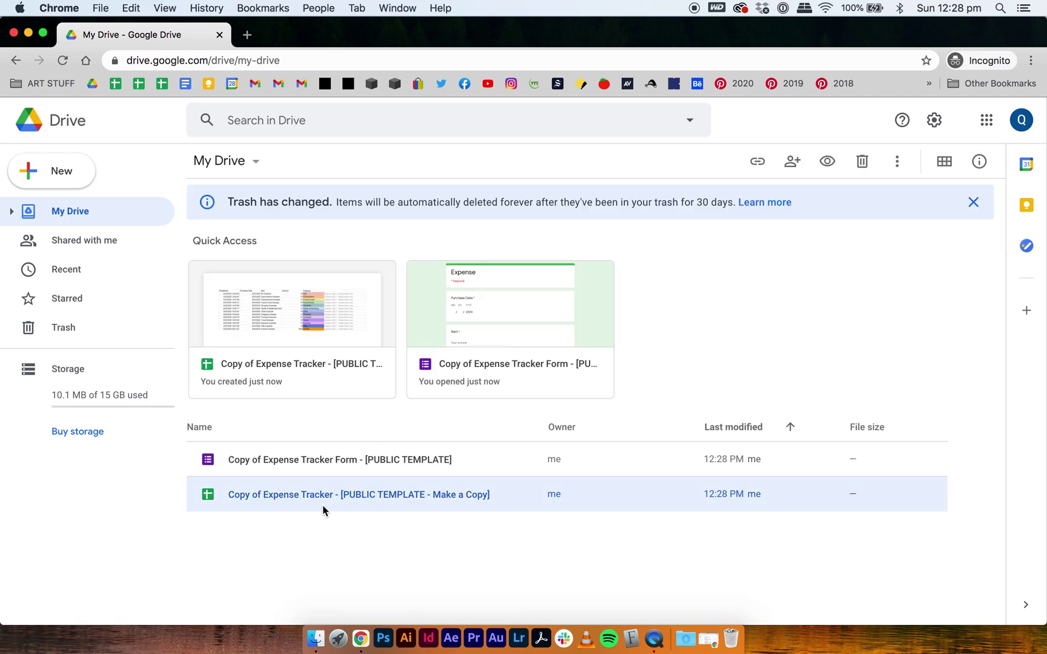
double_click(350, 503)
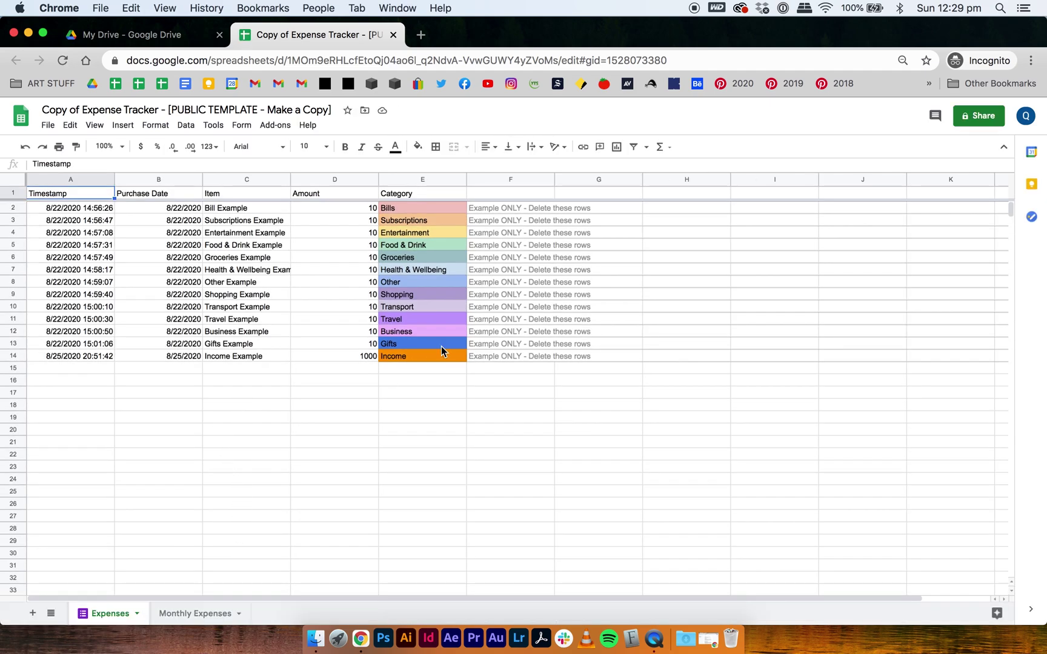
click(194, 614)
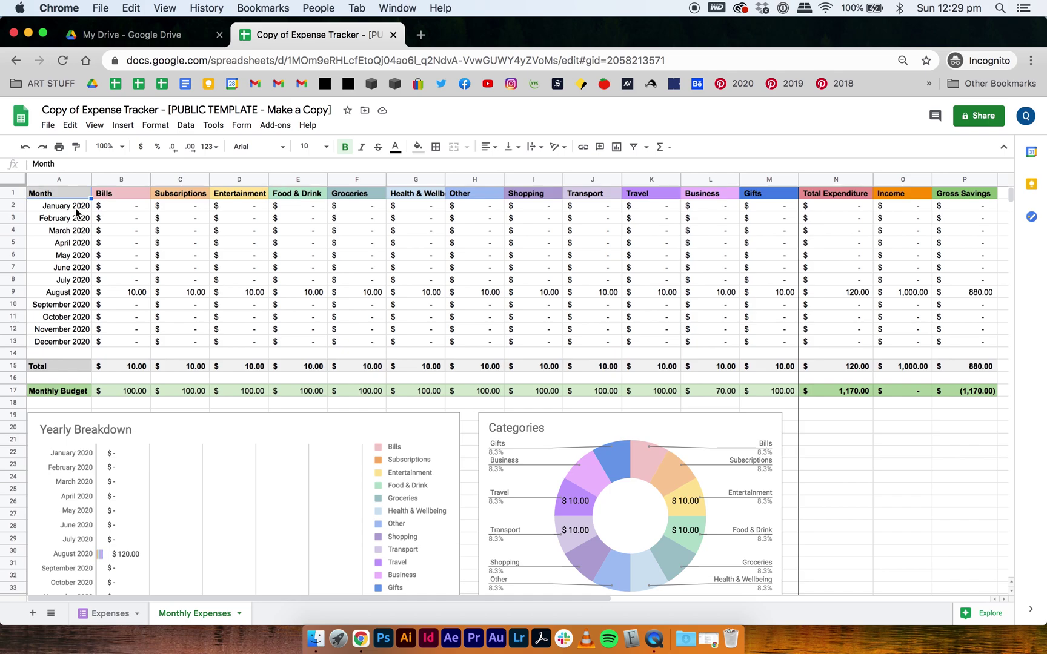
Step: Set January in the Month column to 1/1/2021 and fill the months down through December 2021
click(77, 211)
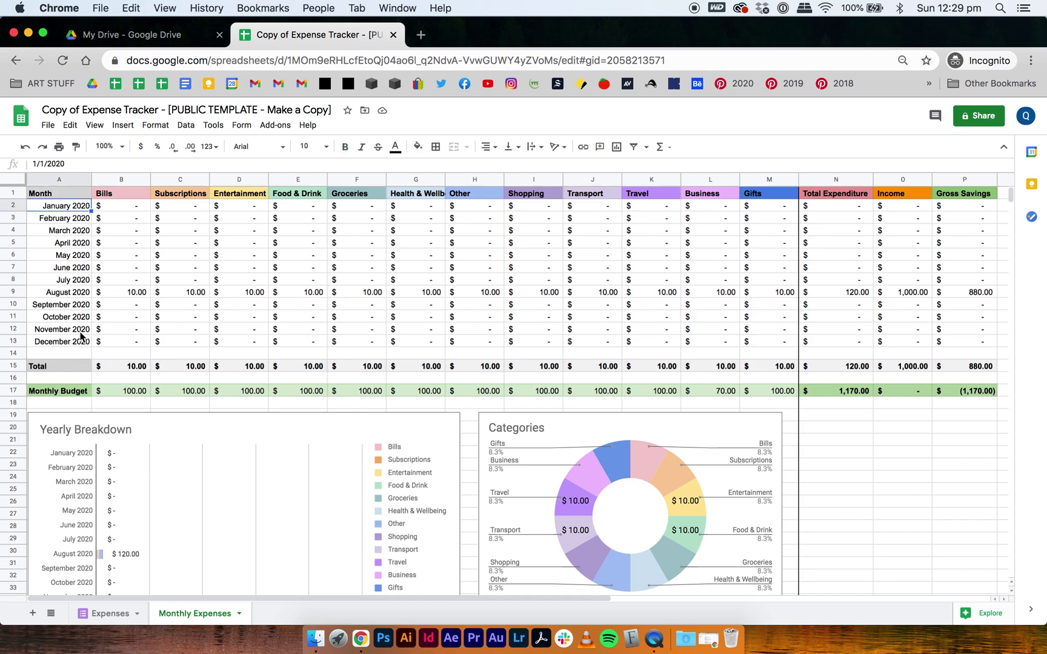
click(82, 162)
key(BackSpace)
text(1)
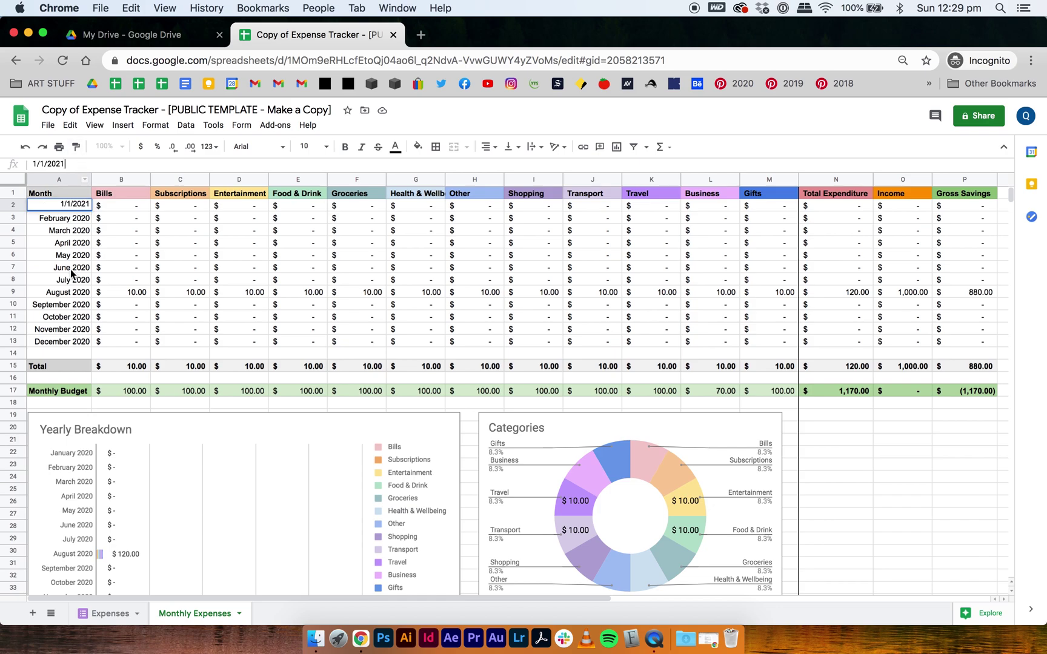
key(Return)
click(75, 161)
key(BackSpace)
text(1)
key(Return)
click(55, 279)
drag(78, 206, 89, 351)
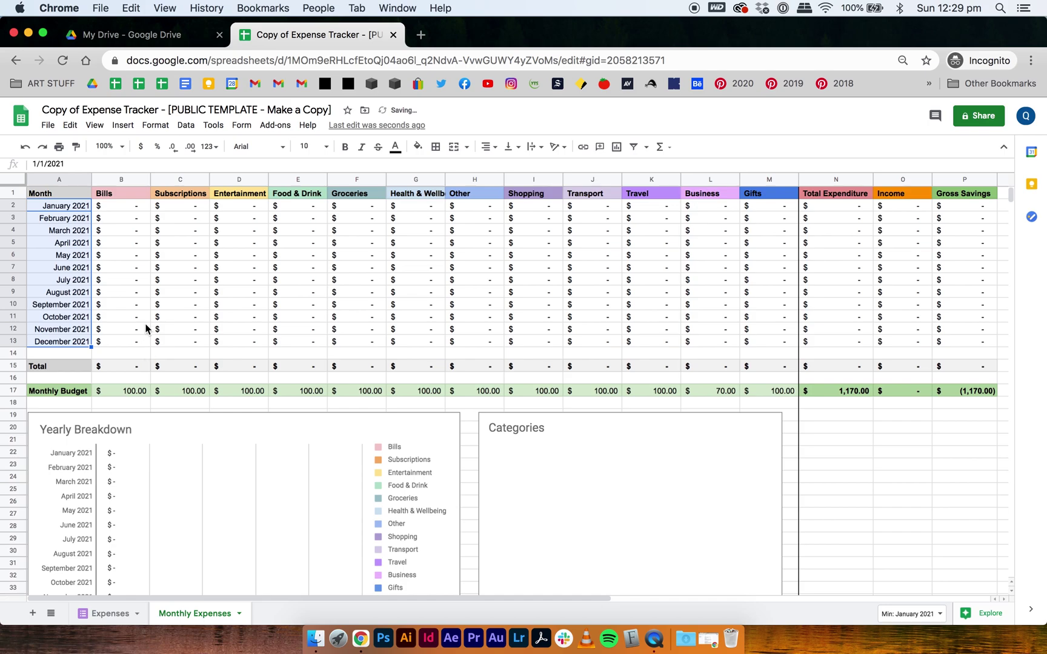
click(146, 329)
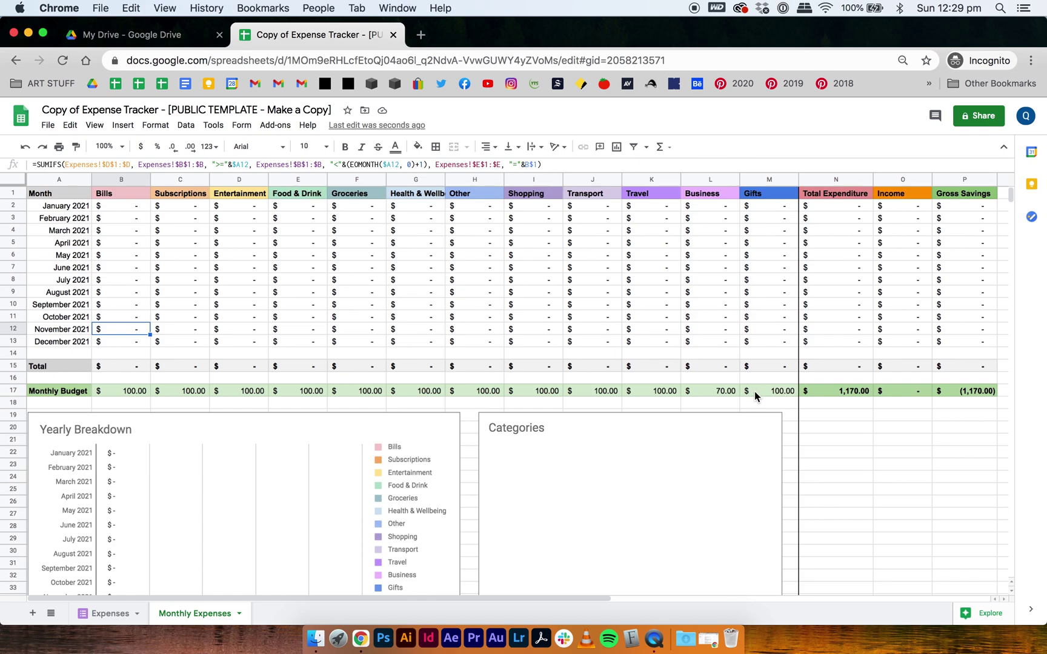
Step: On the Expenses sheet, set the Bill Example's purchase date to 8/22/2021 and fill the dates down through the Gifts row
click(106, 613)
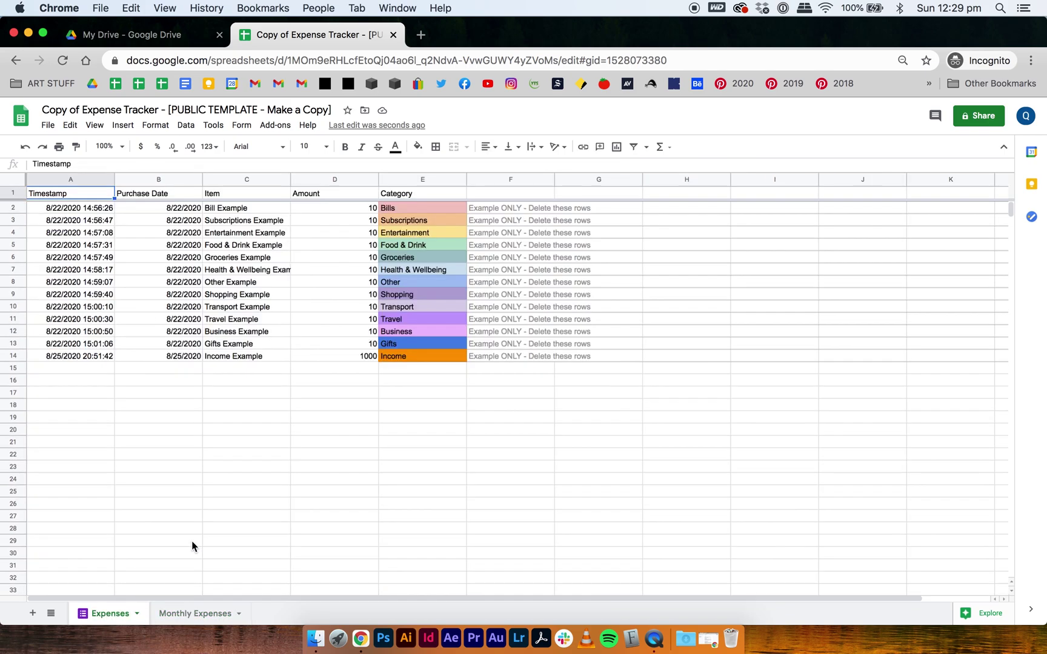
click(193, 211)
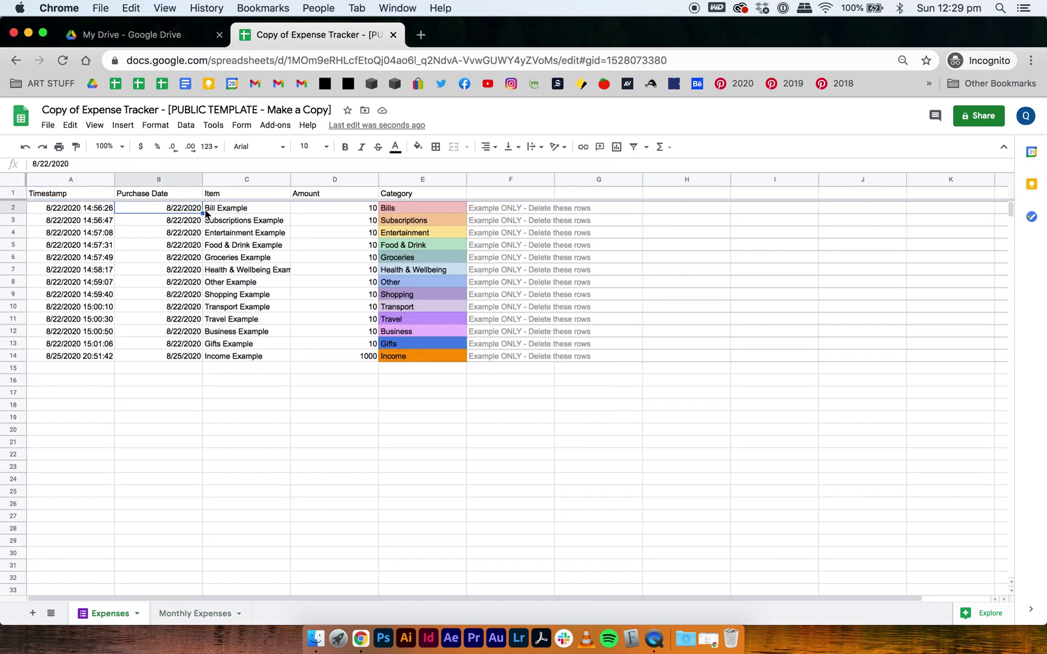
click(152, 161)
key(BackSpace)
text(1)
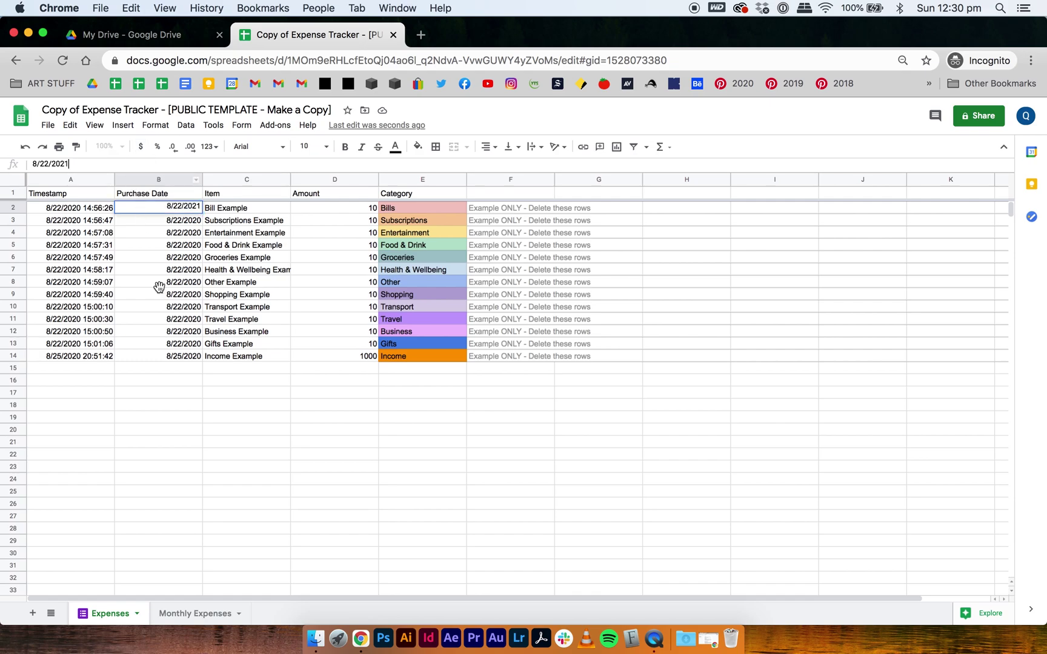
drag(202, 213, 202, 344)
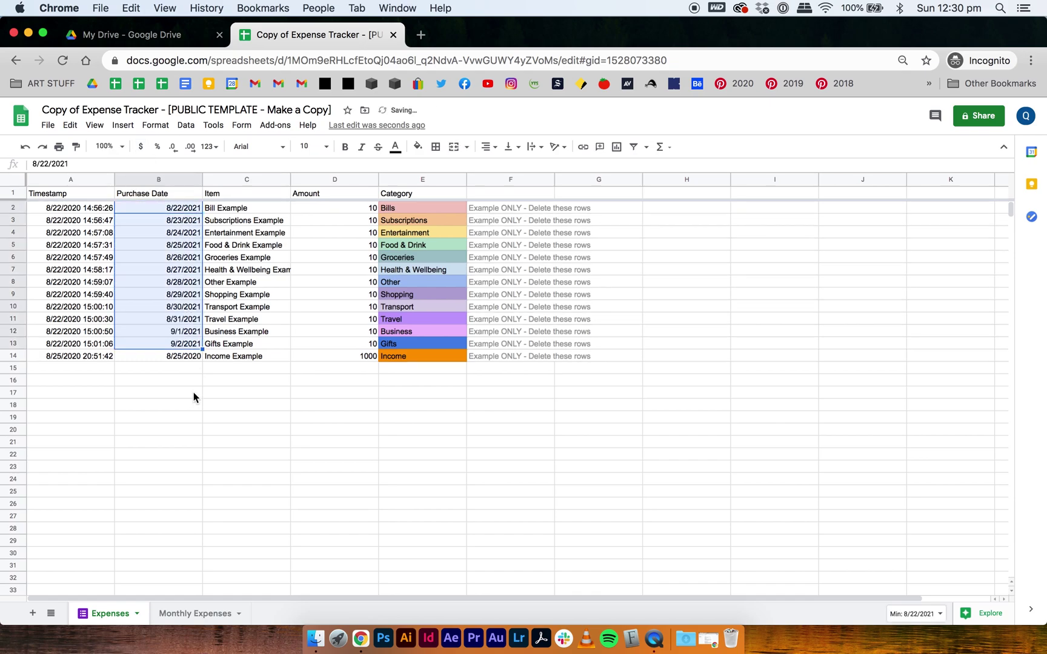
Step: Set the Income Example's purchase date to 8/25/2021
click(194, 360)
click(108, 161)
key(BackSpace)
text(1)
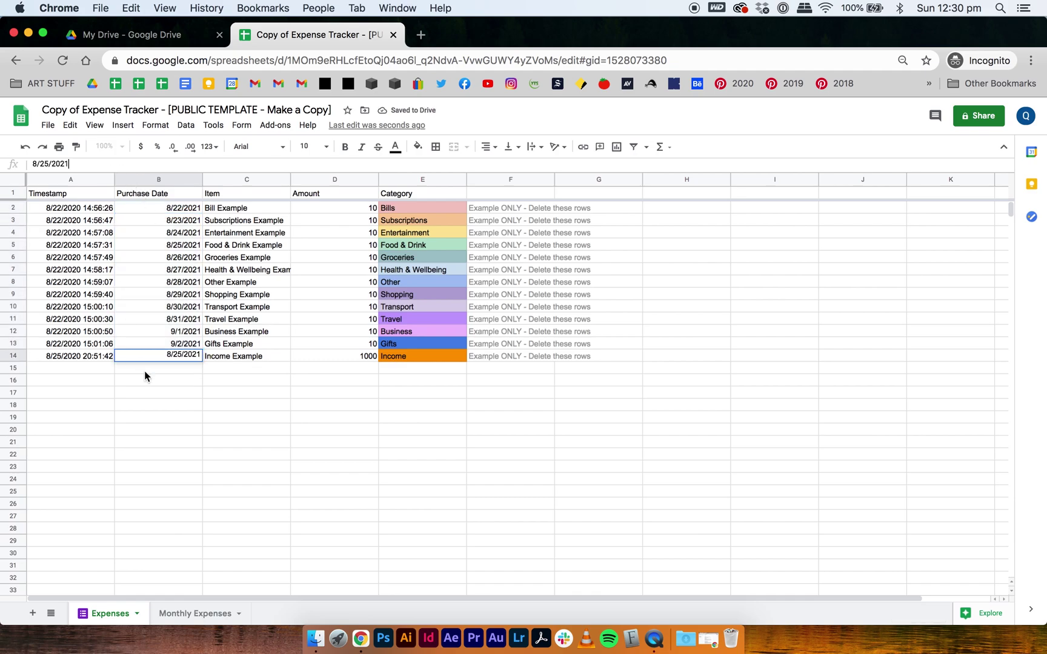
click(158, 395)
Step: Review the monthly category amounts, income and savings columns on the Monthly Expenses sheet
click(207, 615)
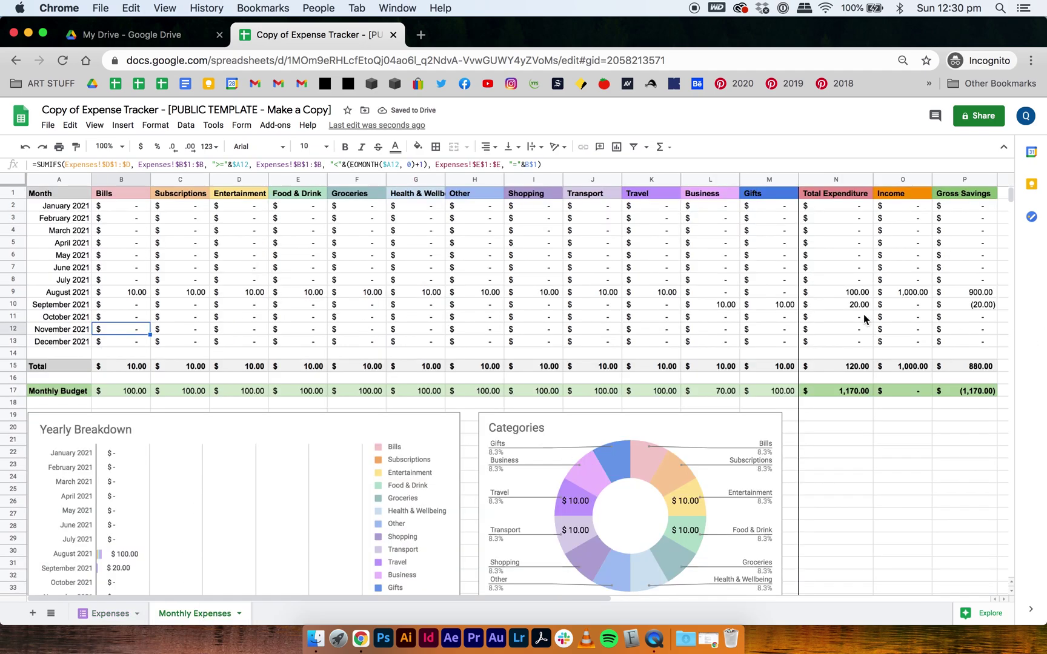
scroll(864, 321, right, 2)
scroll(864, 327, left, 2)
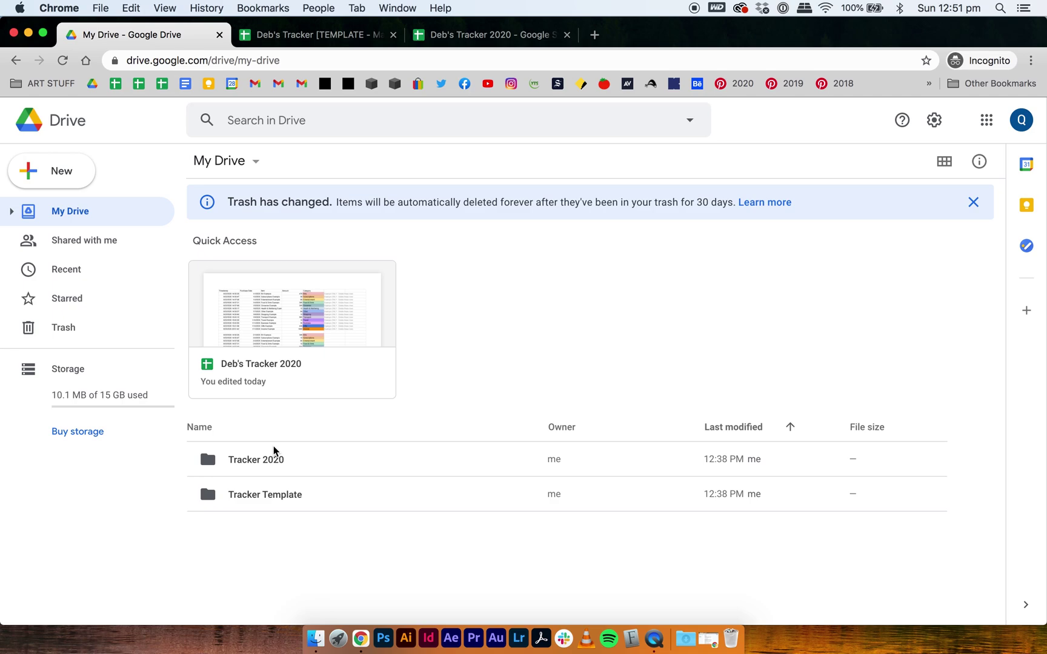
Step: Open the Tracker 2020 folder in Drive and make a copy of the 2020 tracker spreadsheet
click(292, 497)
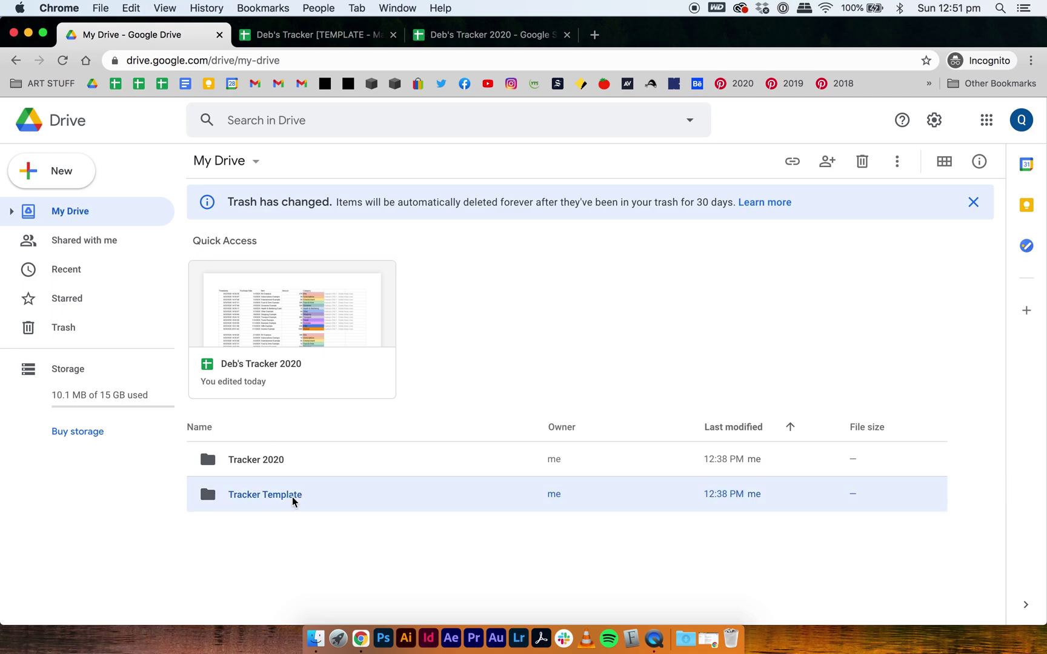
click(280, 462)
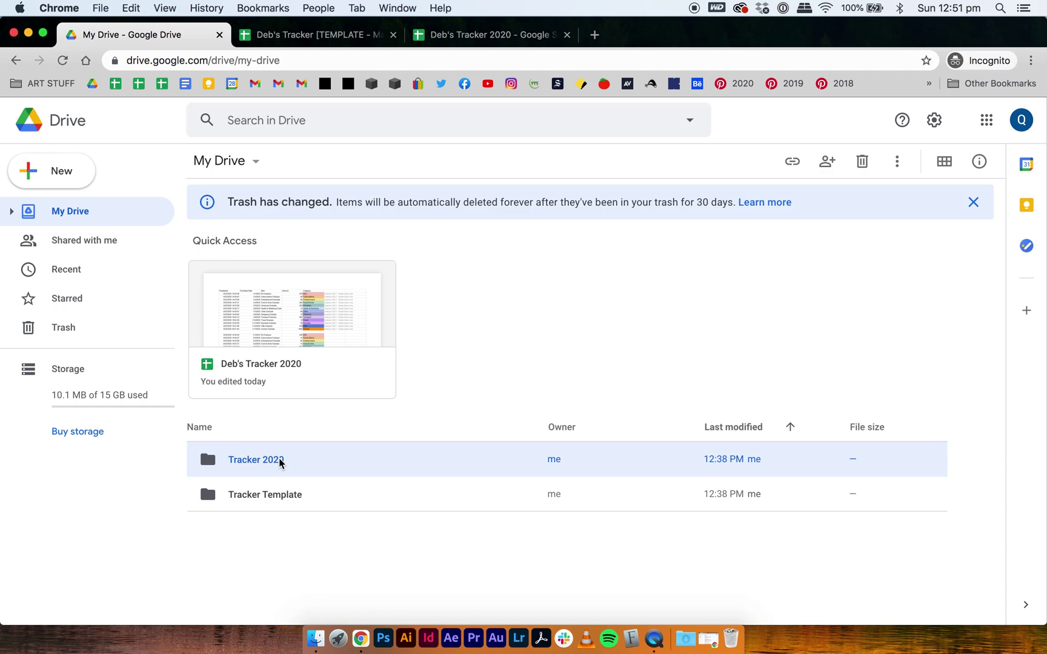
double_click(281, 463)
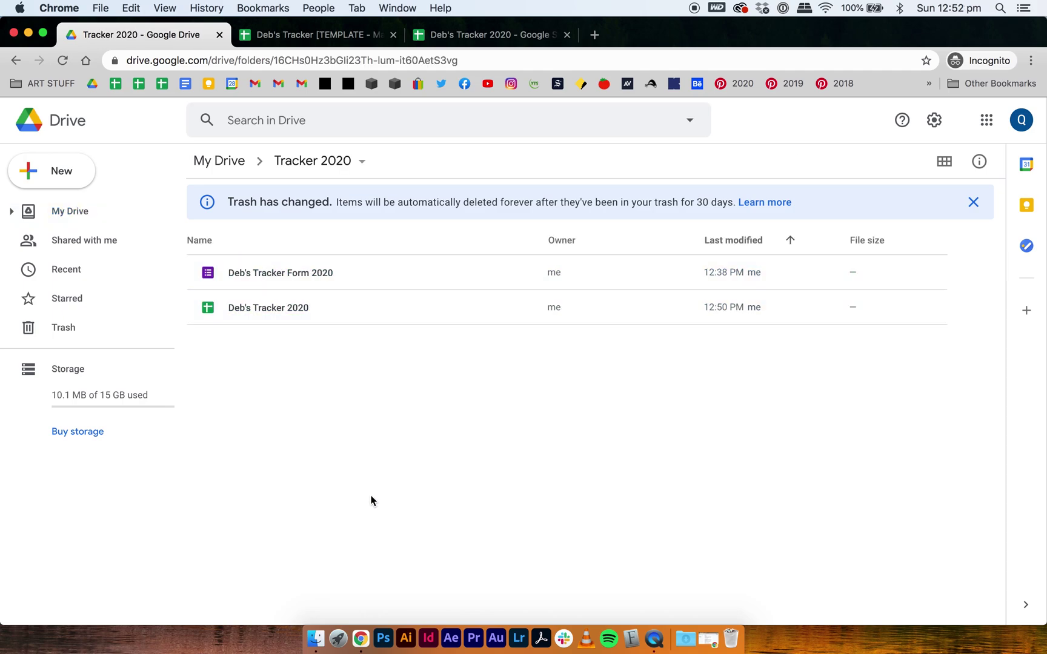
click(330, 305)
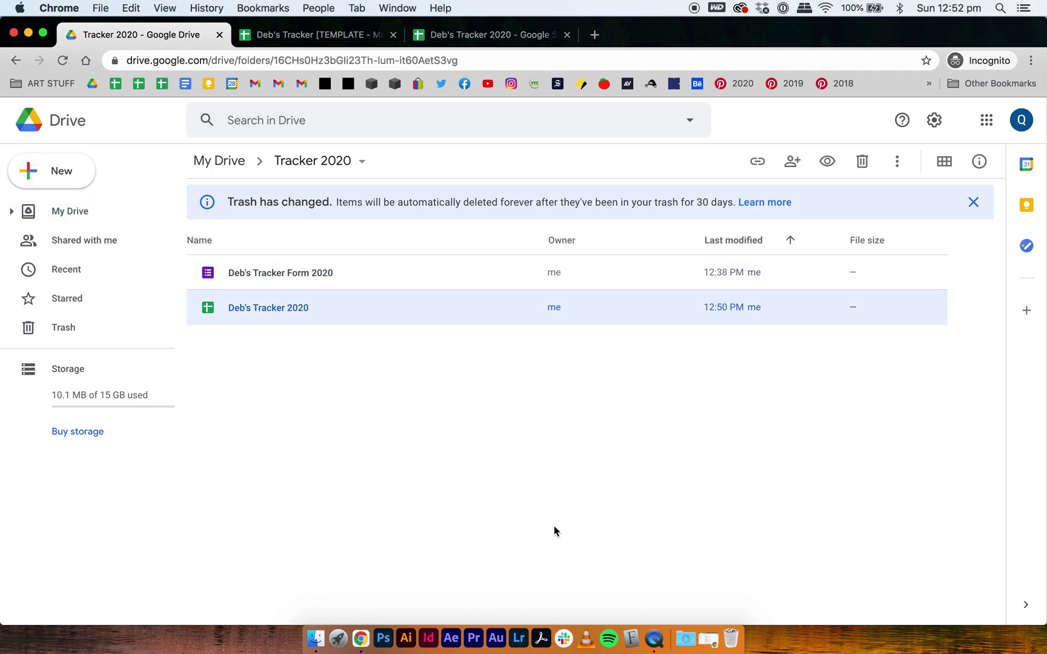
click(897, 162)
click(772, 384)
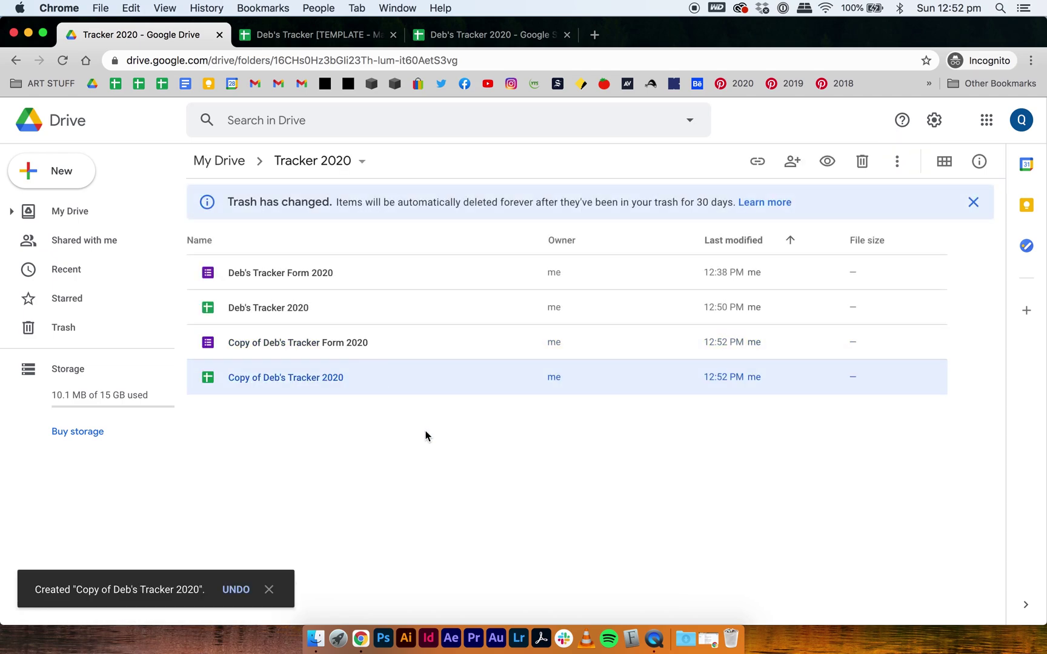
Step: Move the copied 2020 form and spreadsheet from the Tracker 2020 folder to My Drive and open My Drive
shift+click(382, 343)
drag(306, 342, 231, 164)
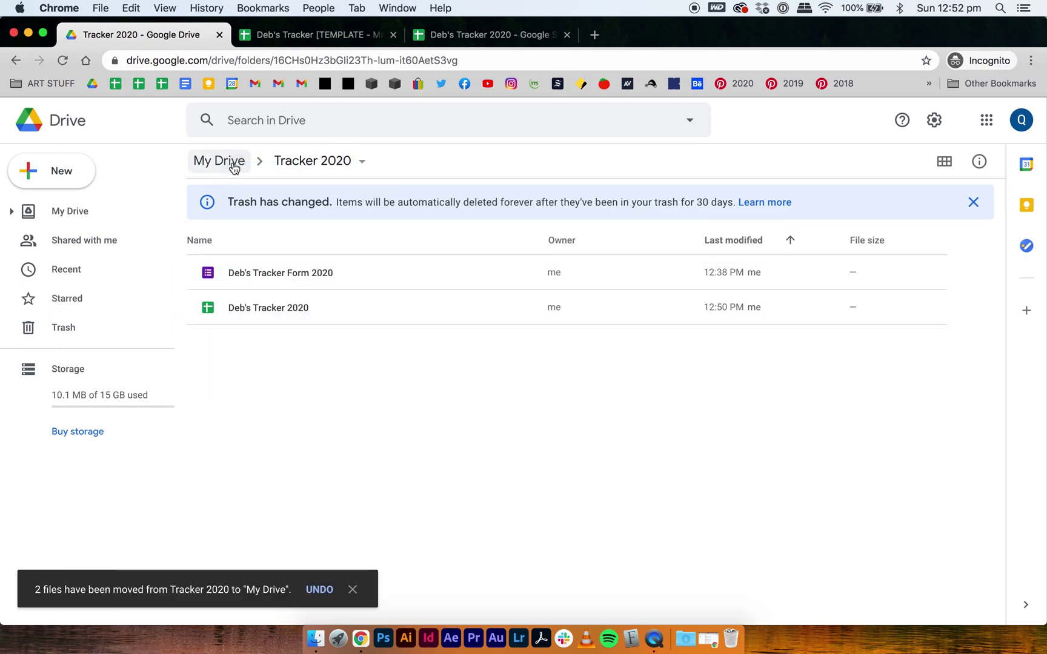
click(231, 164)
Step: Create a My Drive folder named with the owner's first name in possessive form followed by "Tracker [TEMPLATE]"
click(49, 162)
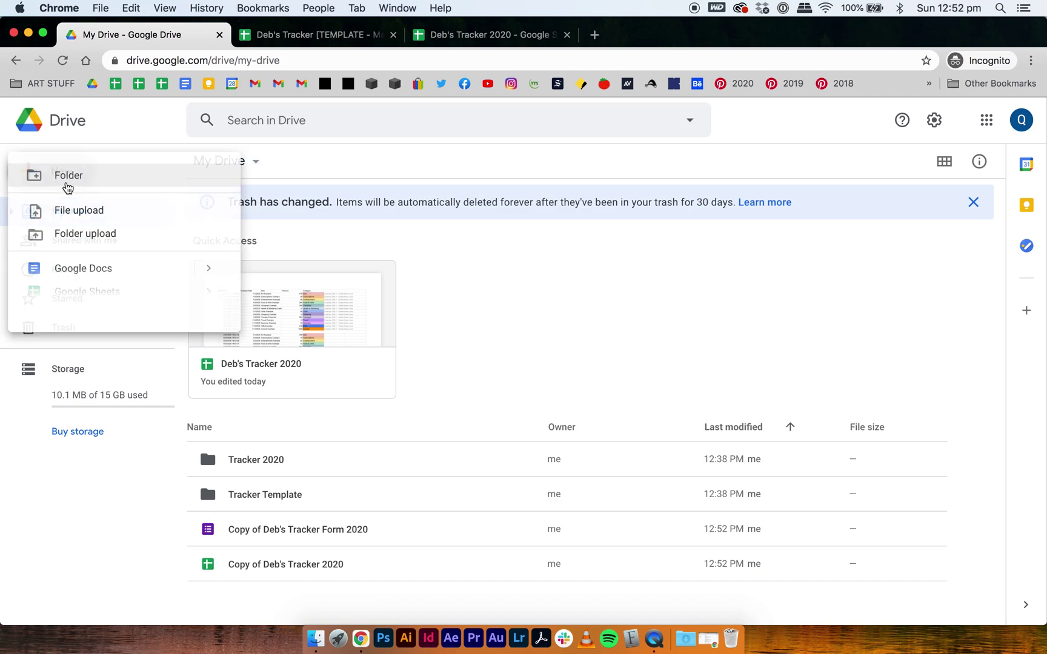
click(68, 177)
text(Deb's Track)
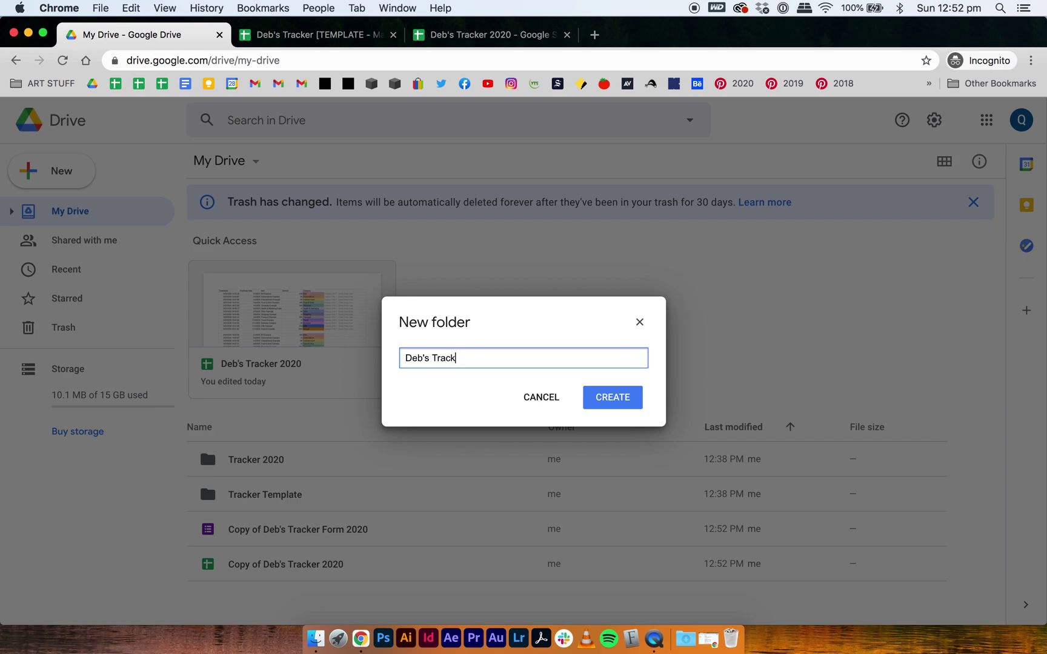
text(er [TEMPLATE])
click(621, 399)
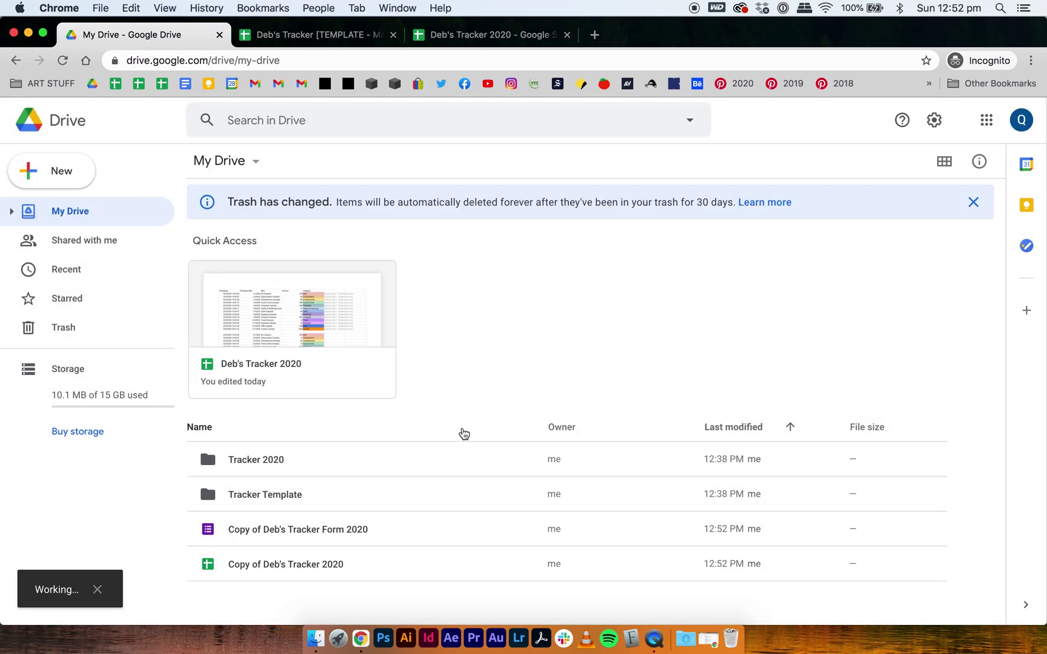
Step: Move the copied 2020 form and spreadsheet into the new Tracker [TEMPLATE] folder and open that folder
click(362, 573)
shift+click(363, 602)
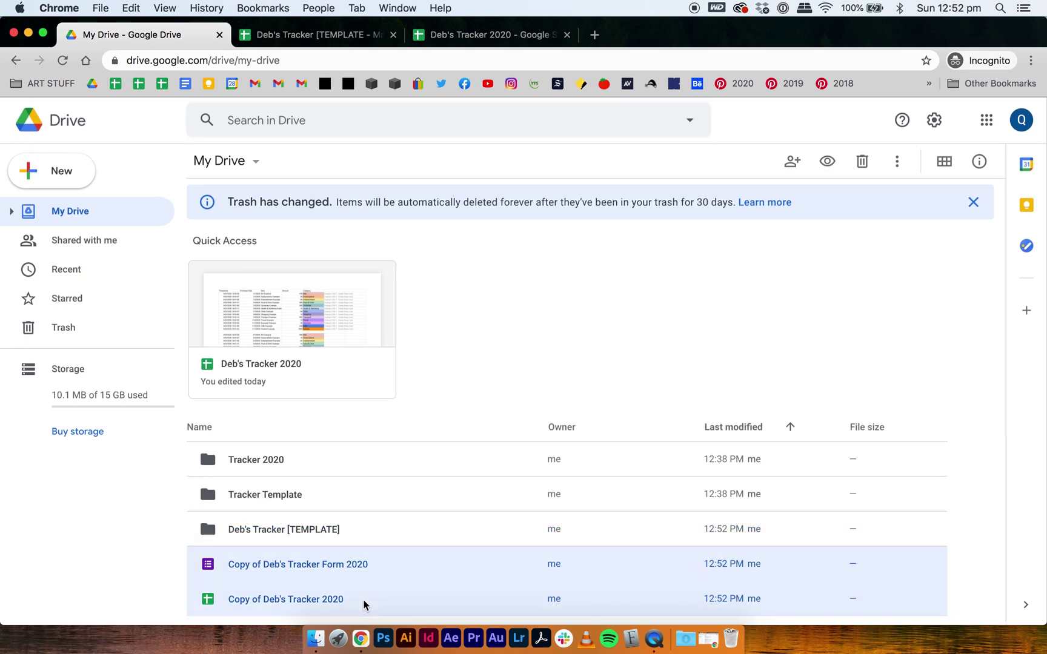
drag(429, 554, 374, 530)
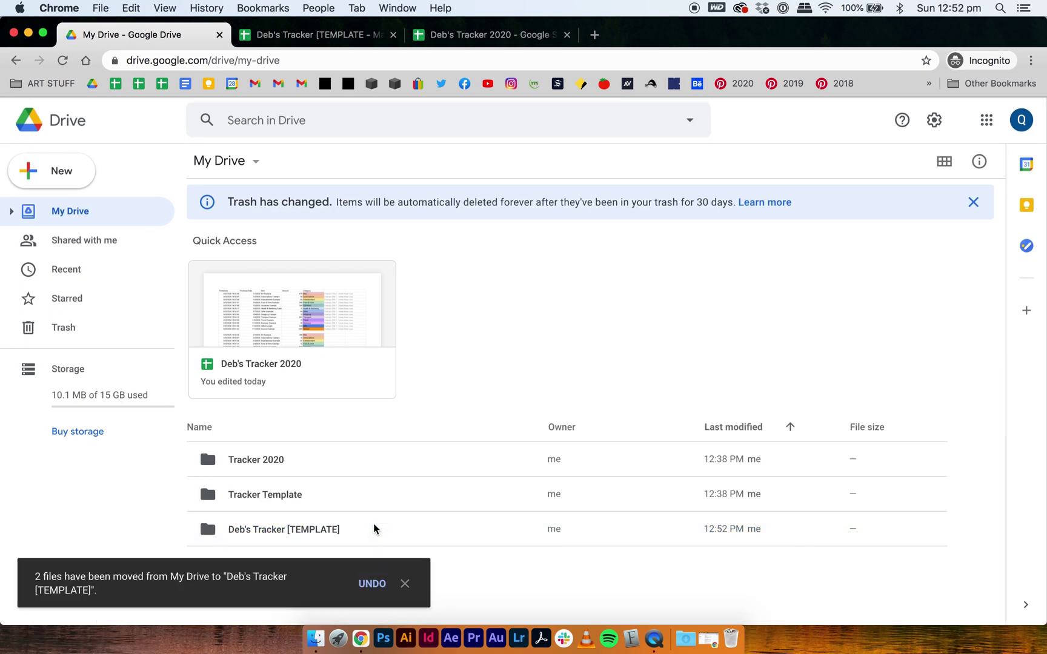
double_click(284, 534)
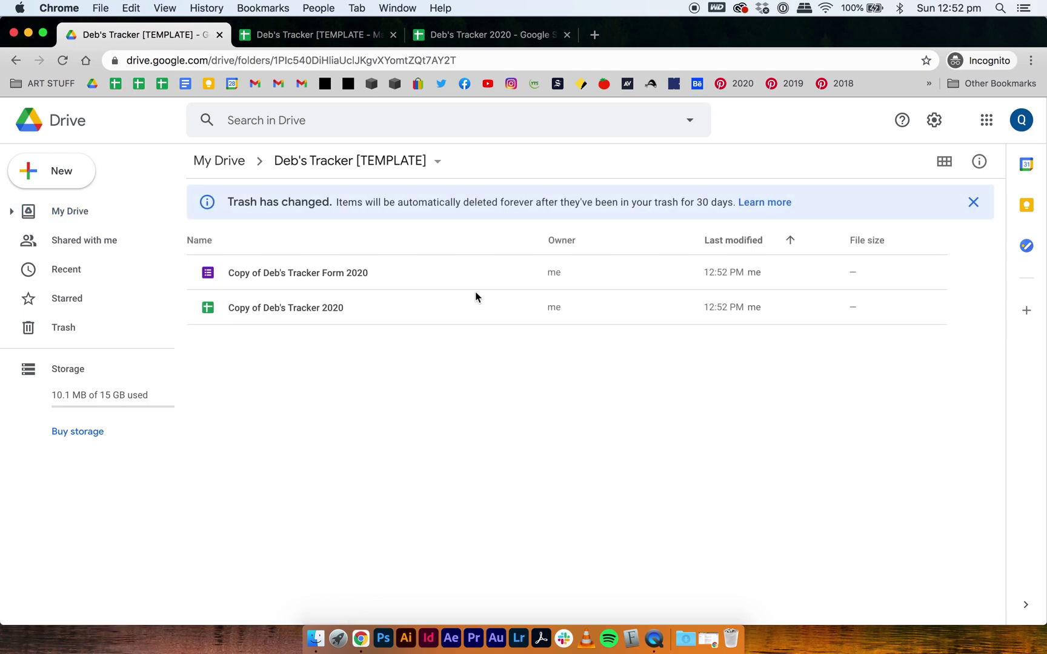
Step: Rename the copied form, keeping the owner's name and ending it with "Tracker Form [TEMPLATE - Make a Copy]"
click(303, 272)
right_click(320, 271)
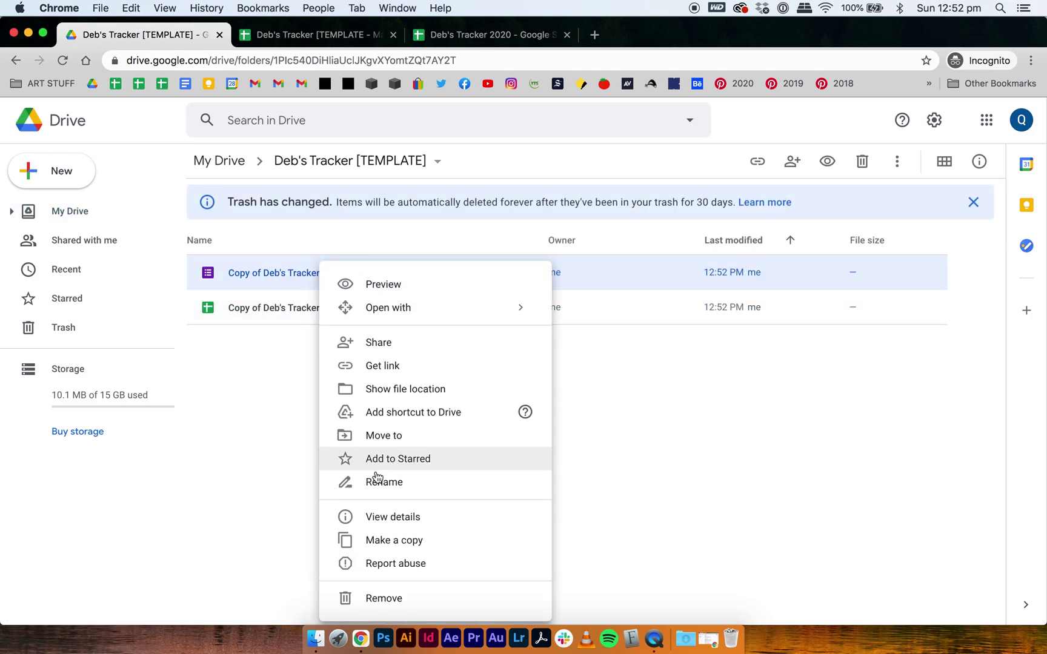
click(347, 477)
click(441, 358)
key(BackSpace)
key(BackSpace)
key(BackSpace)
key(BackSpace)
key(BackSpace)
key(BackSpace)
key(BackSpace)
key(BackSpace)
click(535, 358)
key(BackSpace)
key(BackSpace)
key(BackSpace)
key(BackSpace)
text([TEMPLATE)
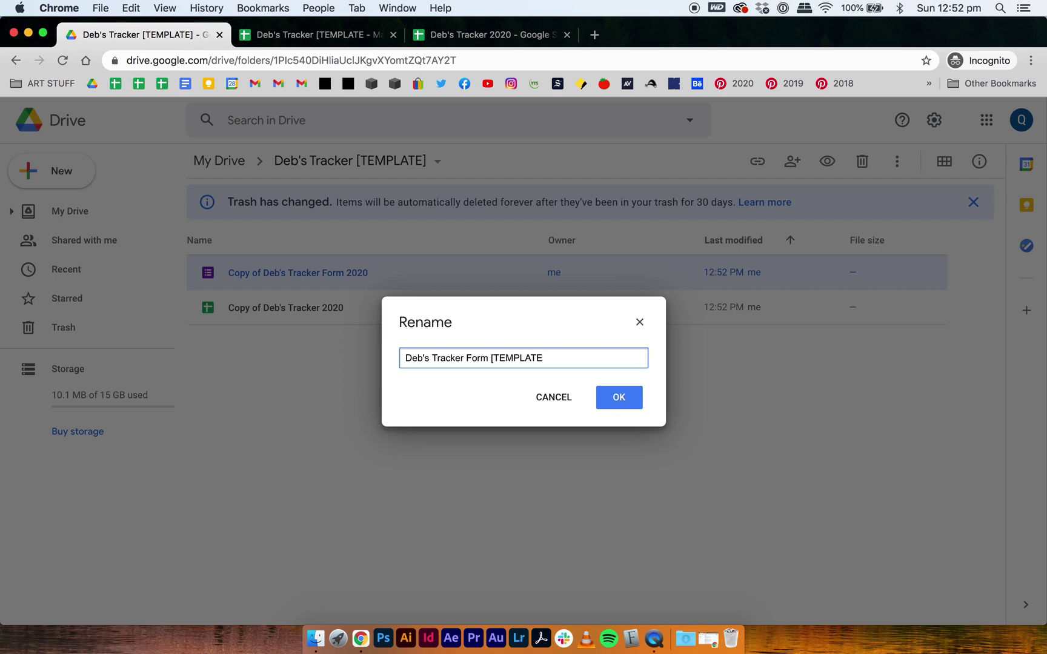
text( - Make a Copy])
key(Return)
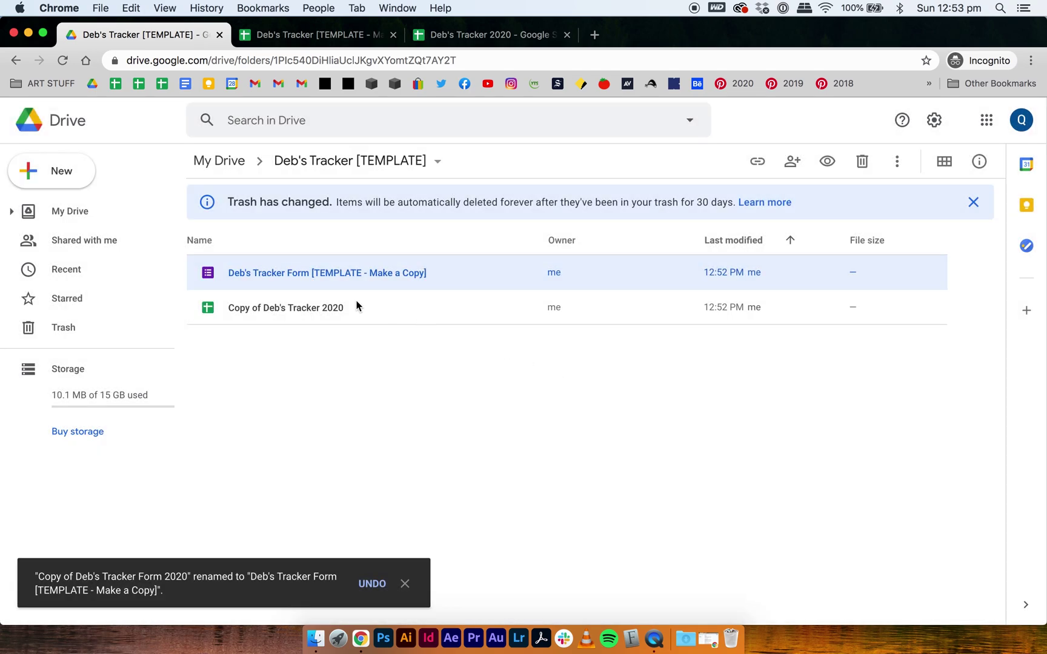
Step: Rename the copied 2020 spreadsheet, keeping the owner's name and ending it with "Tracker [TEMPLATE - Make a Copy]"
click(299, 283)
right_click(295, 274)
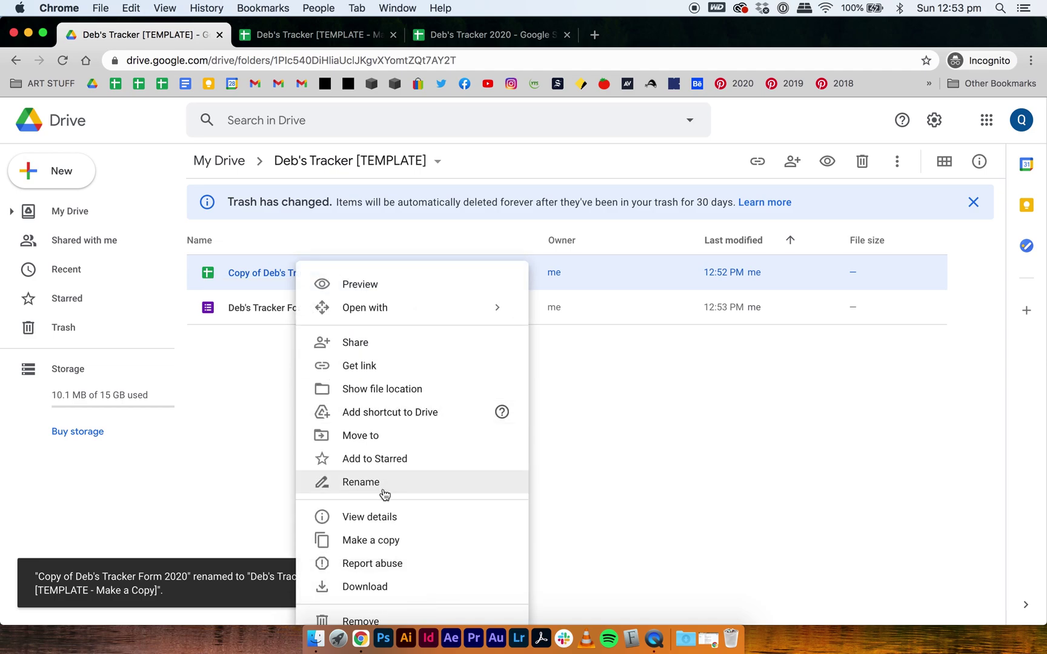
click(386, 488)
key(super+v)
click(493, 361)
key(BackSpace)
key(BackSpace)
key(BackSpace)
key(BackSpace)
key(BackSpace)
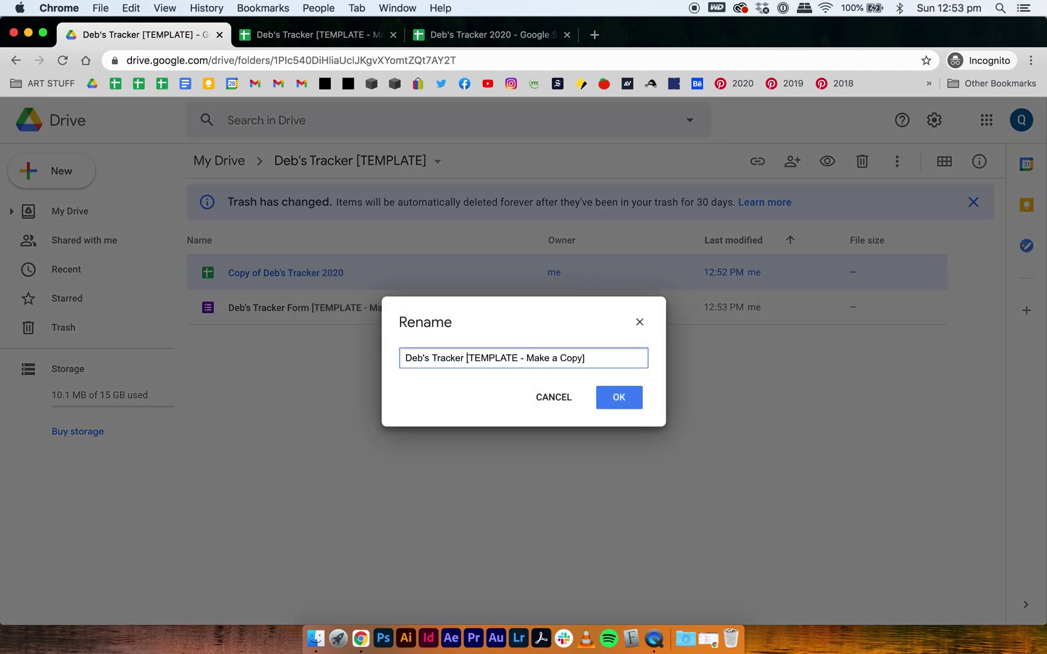
click(627, 400)
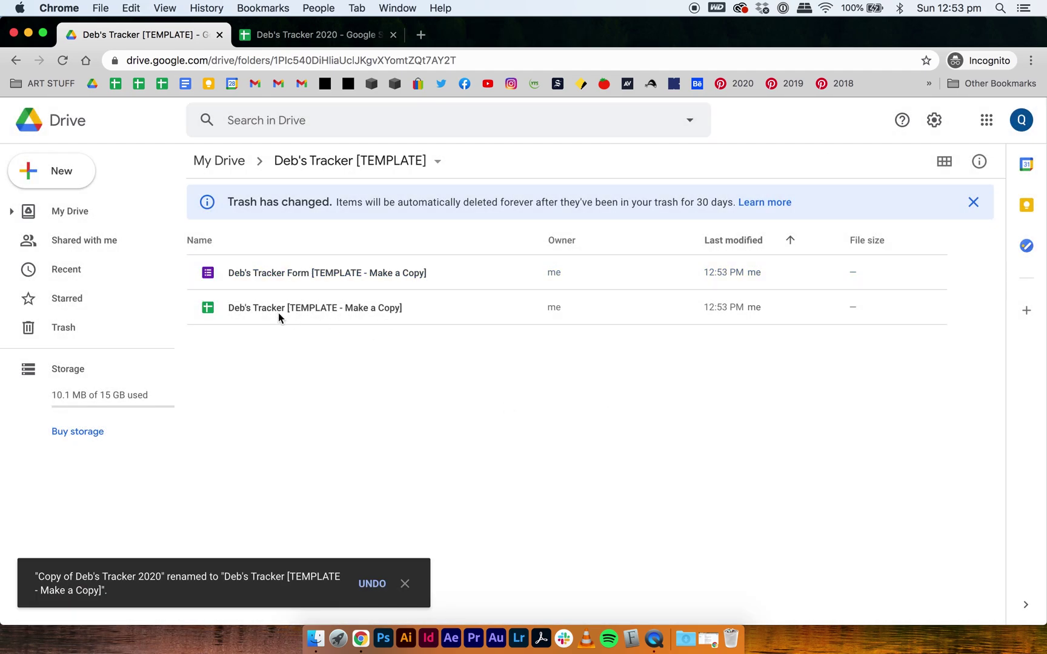
Step: Open the template spreadsheet and delete the example entries in rows 2 to 182 of the Expenses sheet
double_click(291, 319)
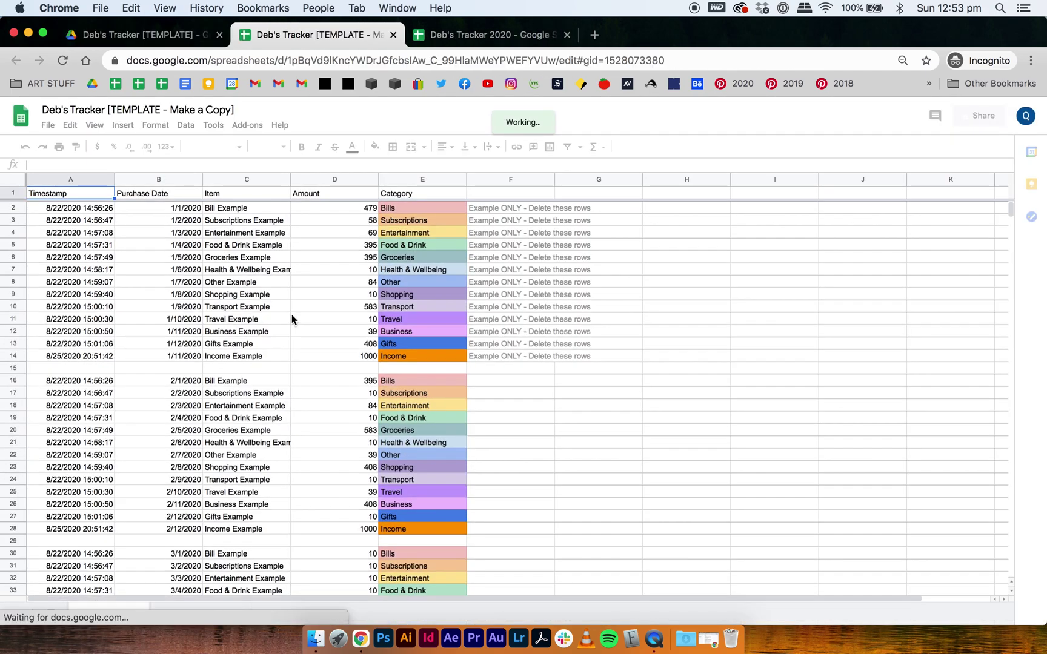
click(195, 614)
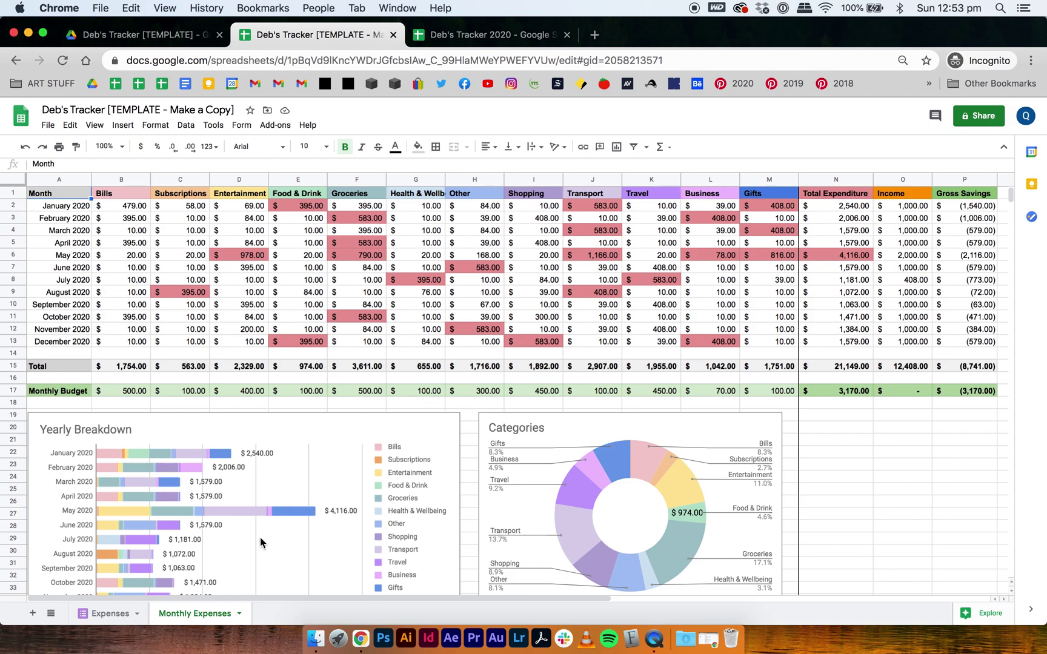
click(110, 613)
scroll(376, 508, down, 10)
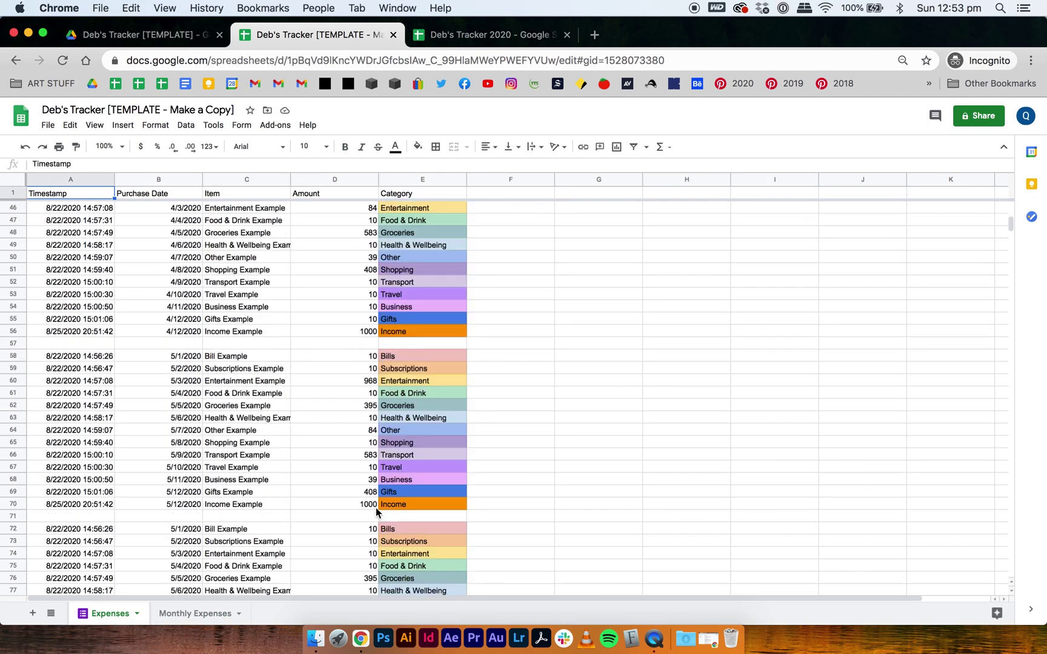
scroll(376, 508, down, 20)
click(10, 245)
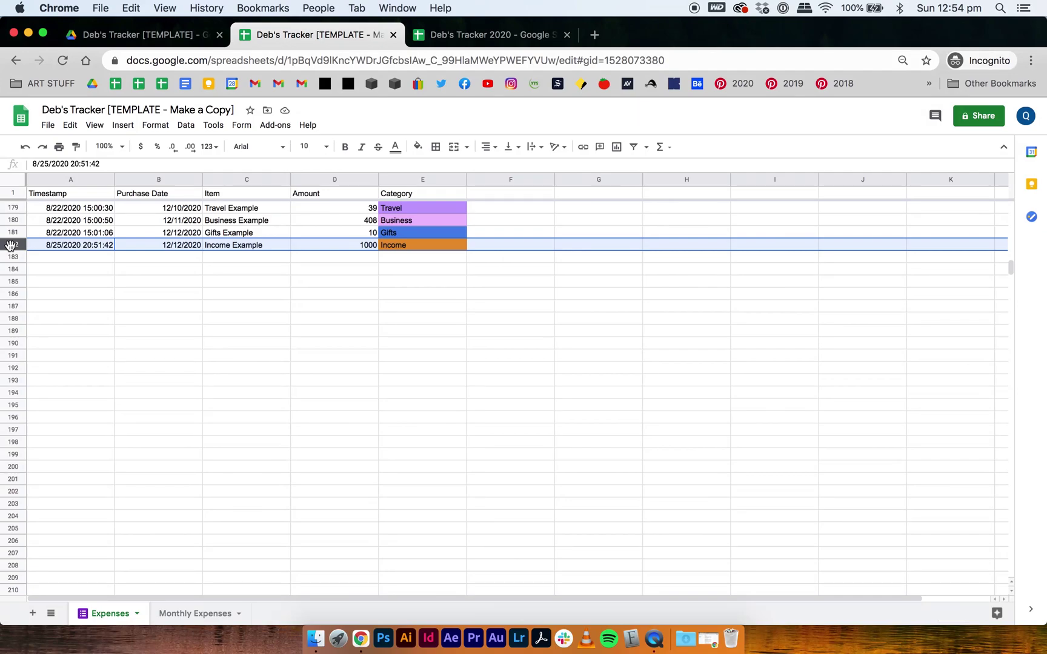
scroll(17, 325, up, 20)
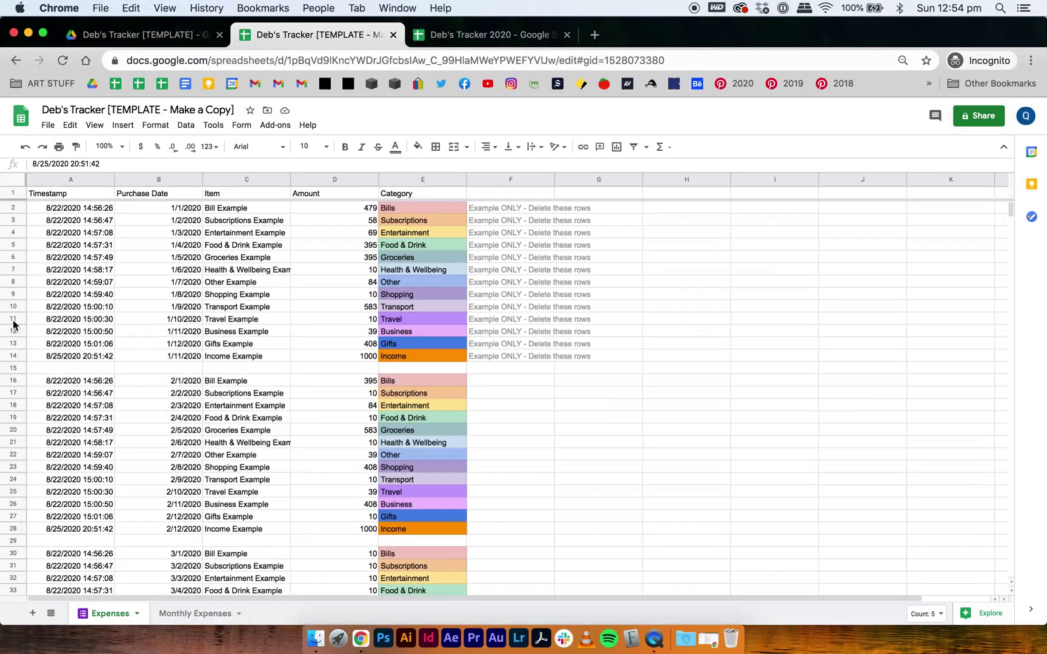
shift+click(12, 212)
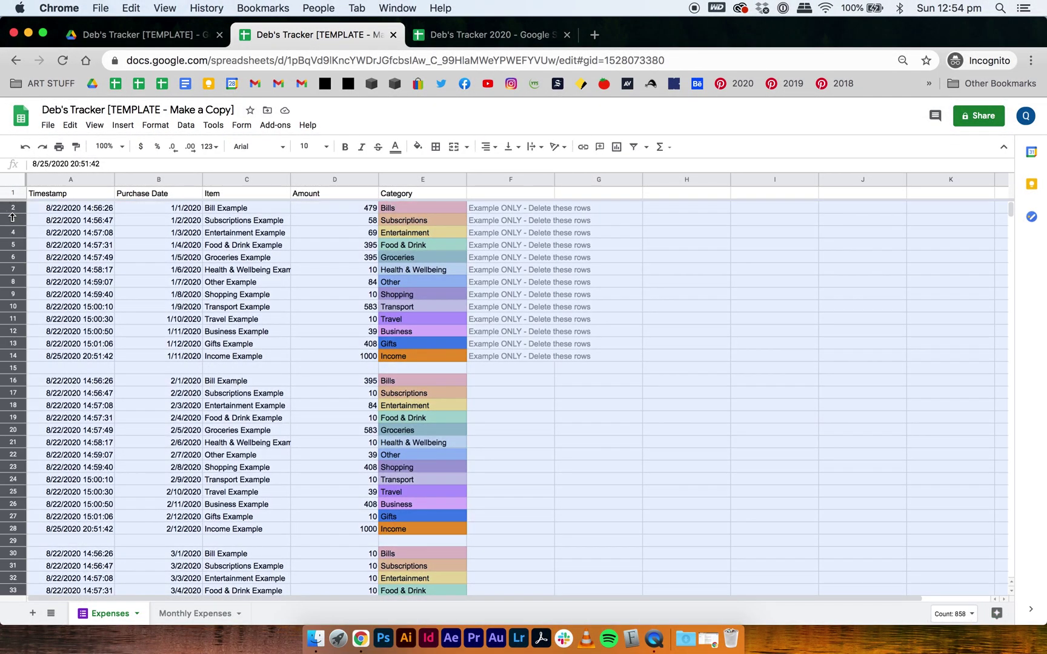
right_click(14, 234)
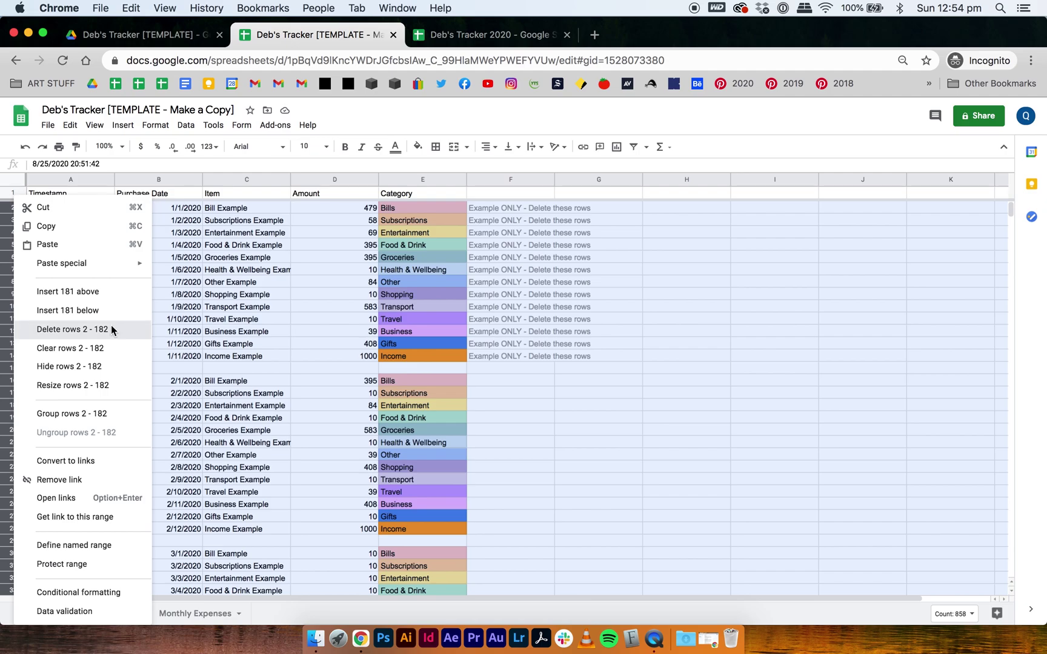
click(111, 328)
click(190, 348)
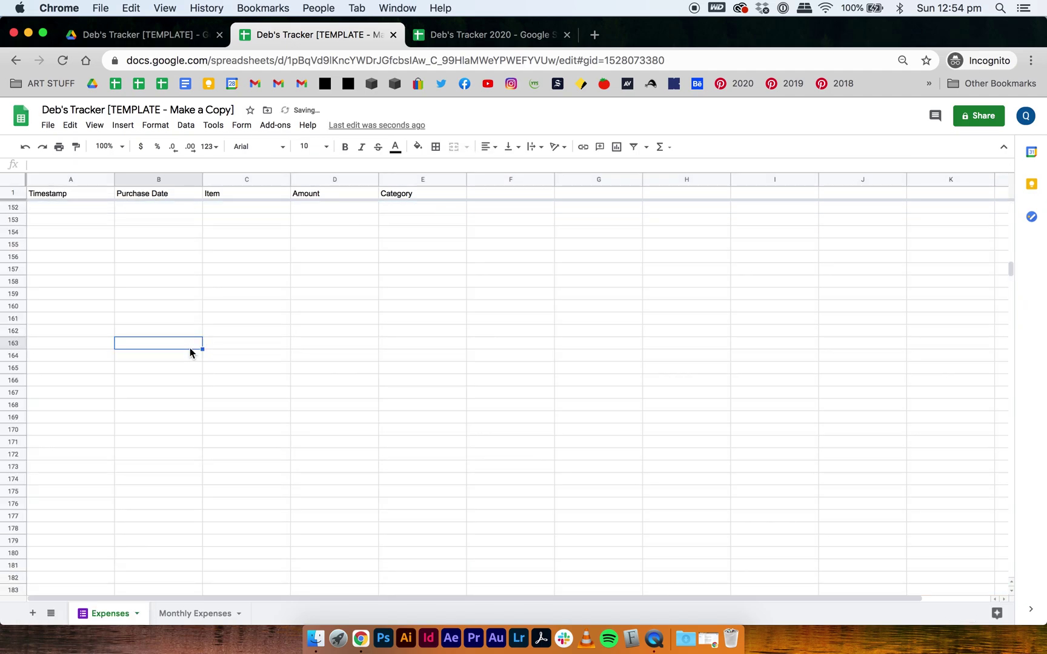
Step: Set the January date in the Month column of the Monthly Expenses sheet to 1/1/2021
click(202, 614)
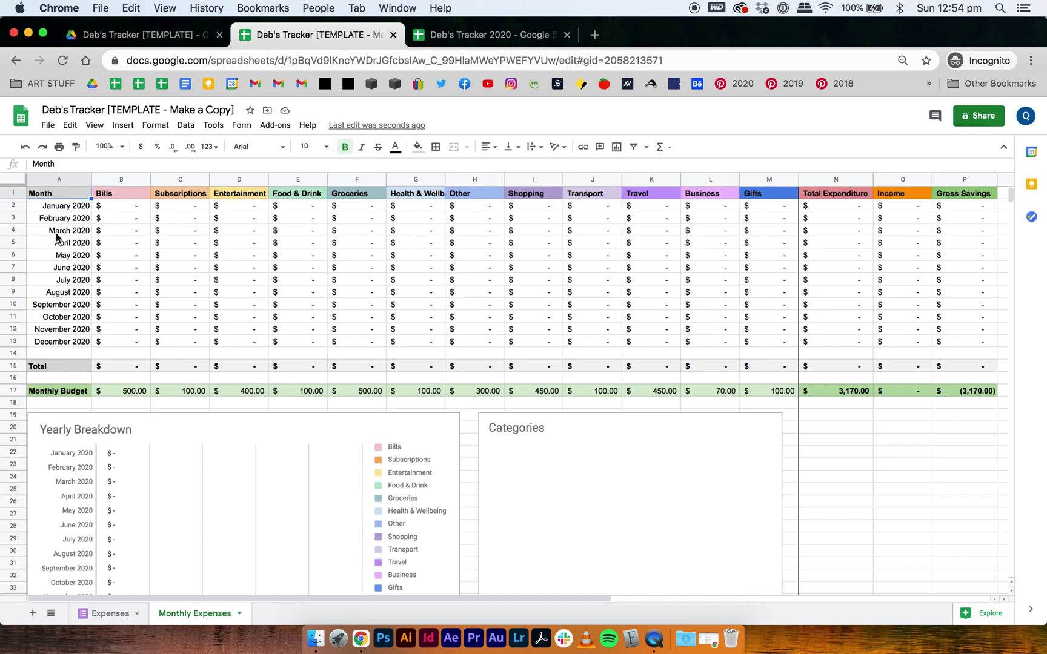
click(60, 206)
click(81, 168)
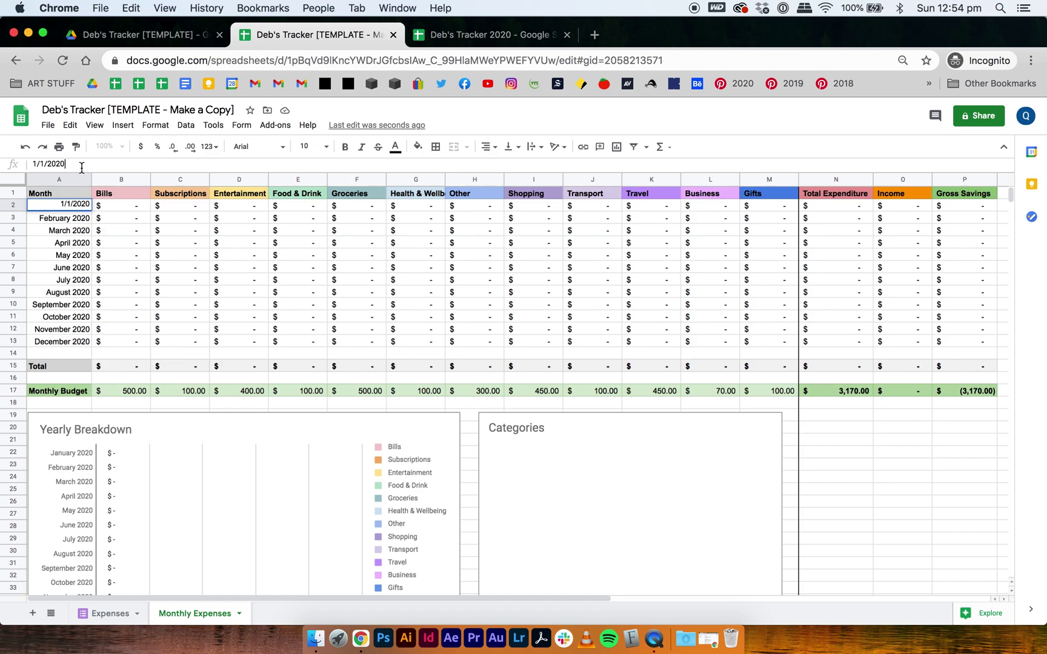
text(1)
click(69, 206)
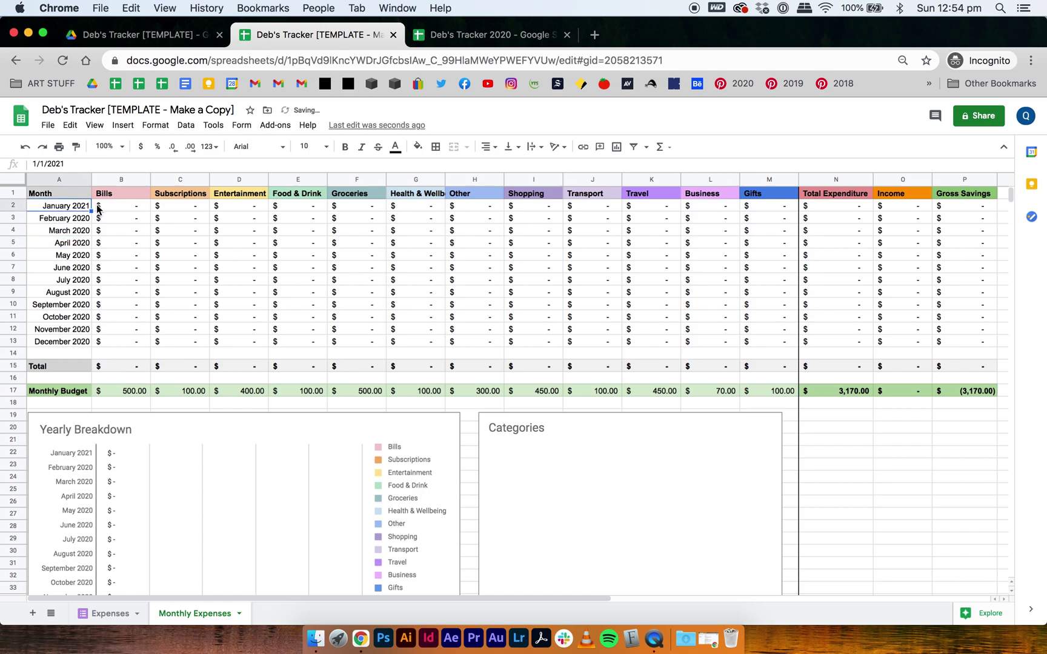
Step: Set the February date in the Month column to 2/1/2021 and check the January to December cells
click(85, 220)
click(76, 164)
key(BackSpace)
text(1/2021)
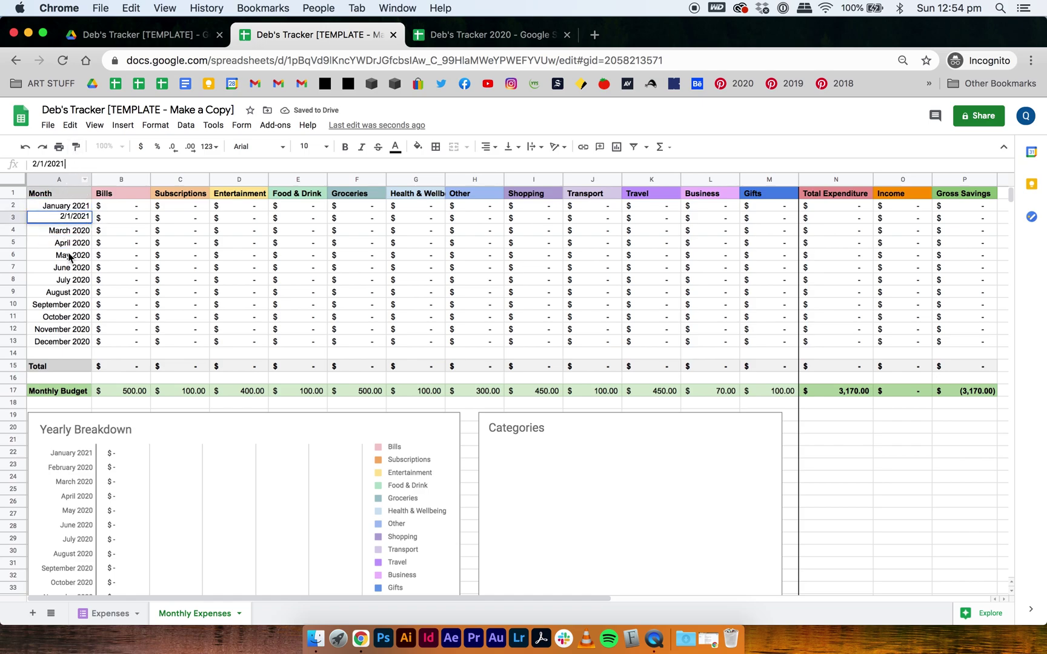
click(67, 251)
drag(71, 206, 80, 347)
click(155, 330)
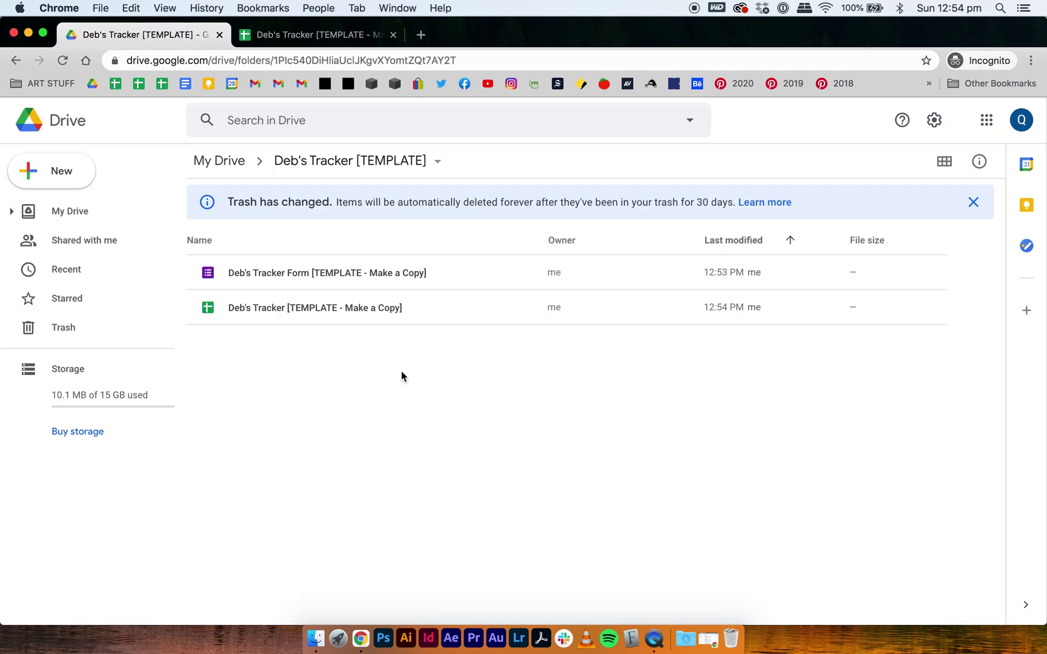
Step: Make a copy of the template spreadsheet together with its linked form from the Tracker [TEMPLATE] folder
click(436, 306)
click(898, 162)
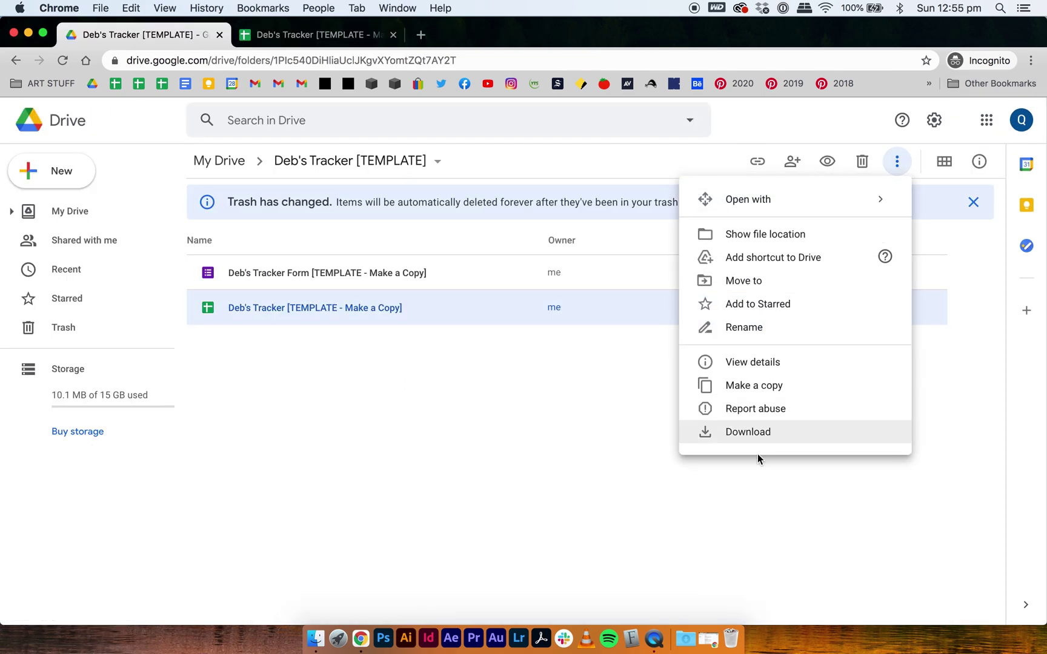
click(752, 381)
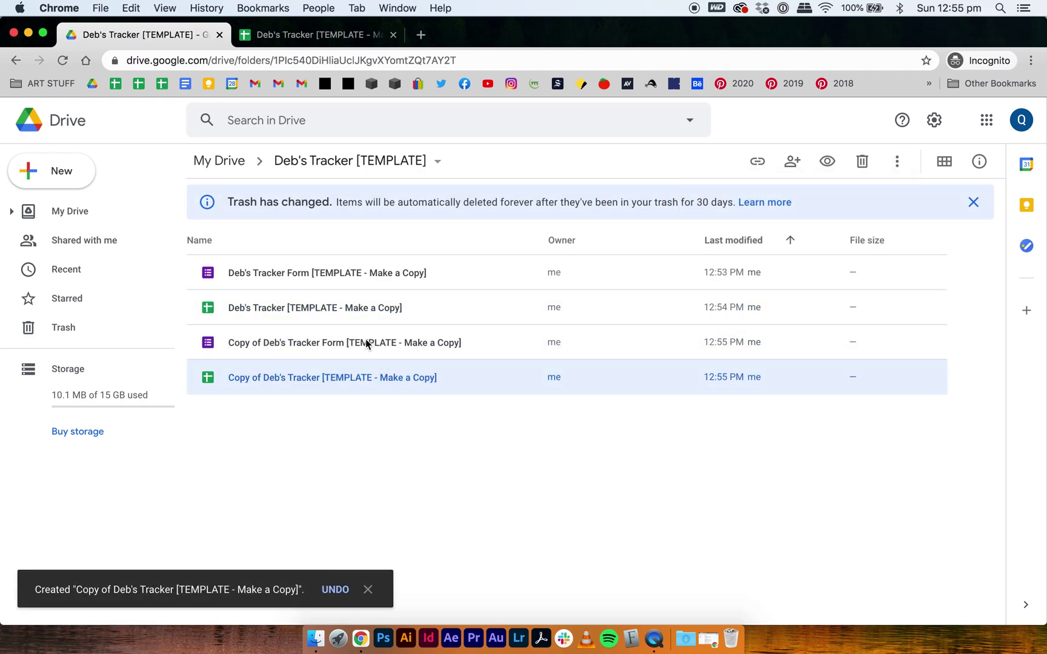
Step: Move the new form and spreadsheet copies from the template folder to My Drive and open My Drive
shift+click(343, 344)
drag(343, 344, 239, 167)
click(240, 167)
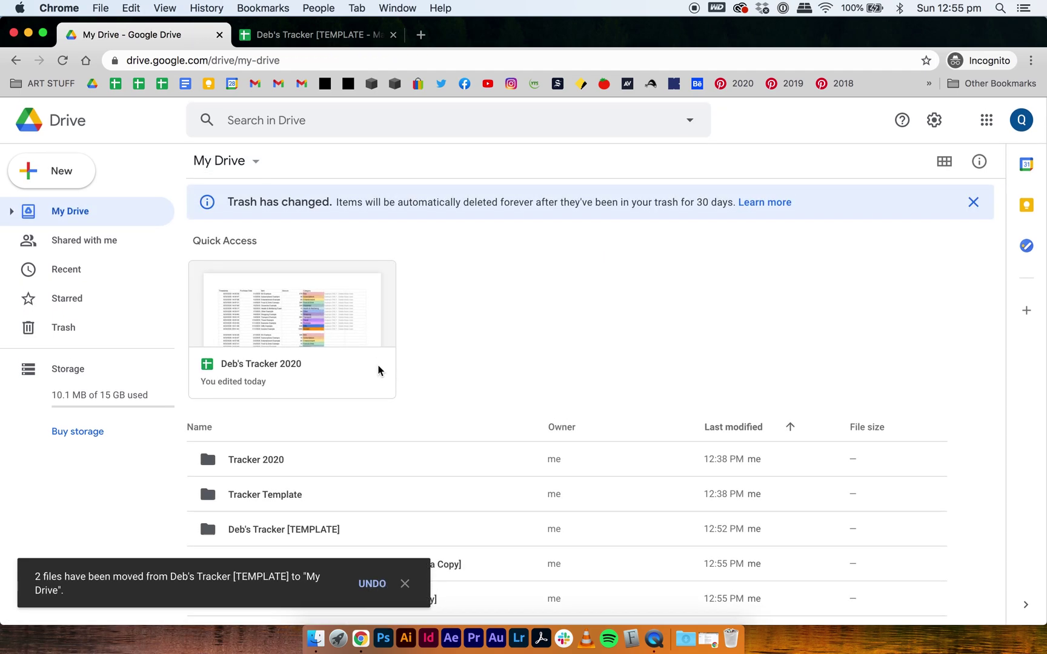
Step: Create a folder named "Tracker 2021" in My Drive
click(60, 171)
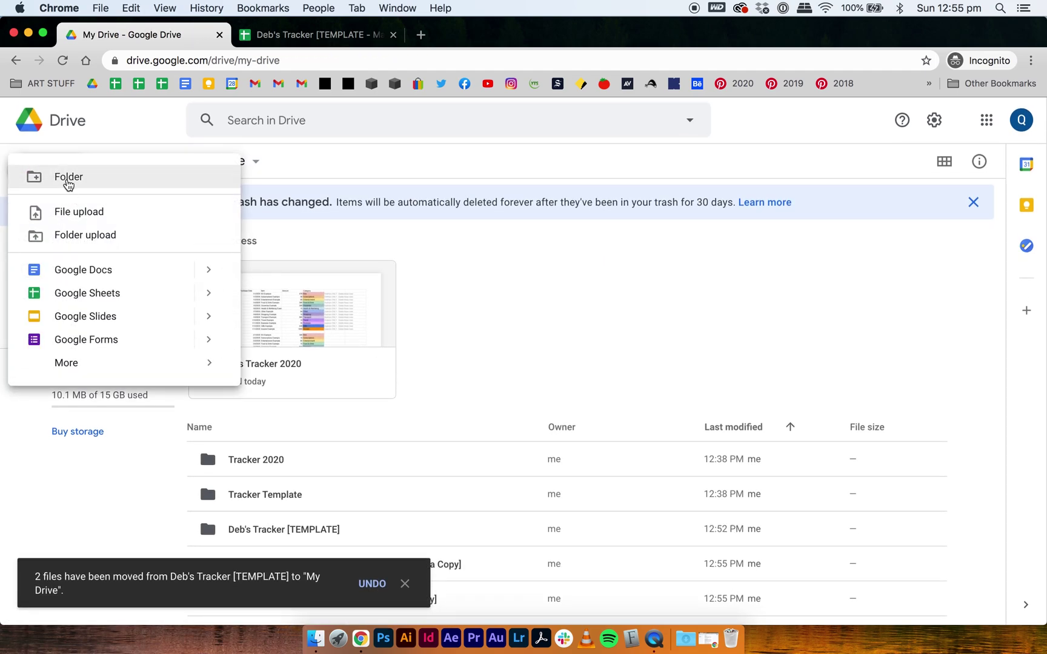
click(69, 177)
text(Tracker 2)
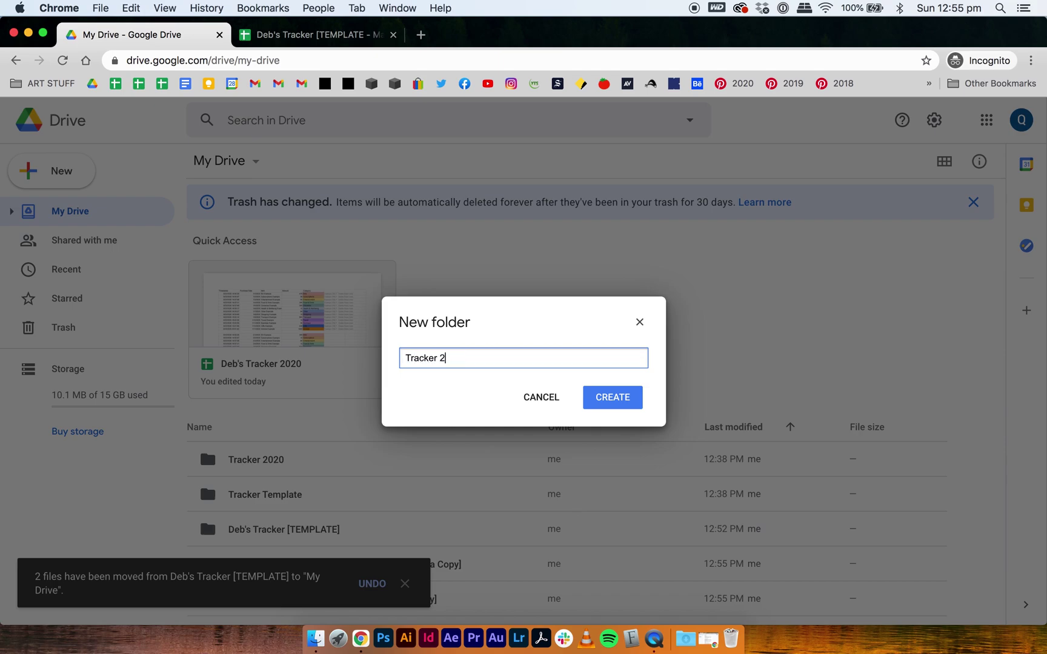
text(001)
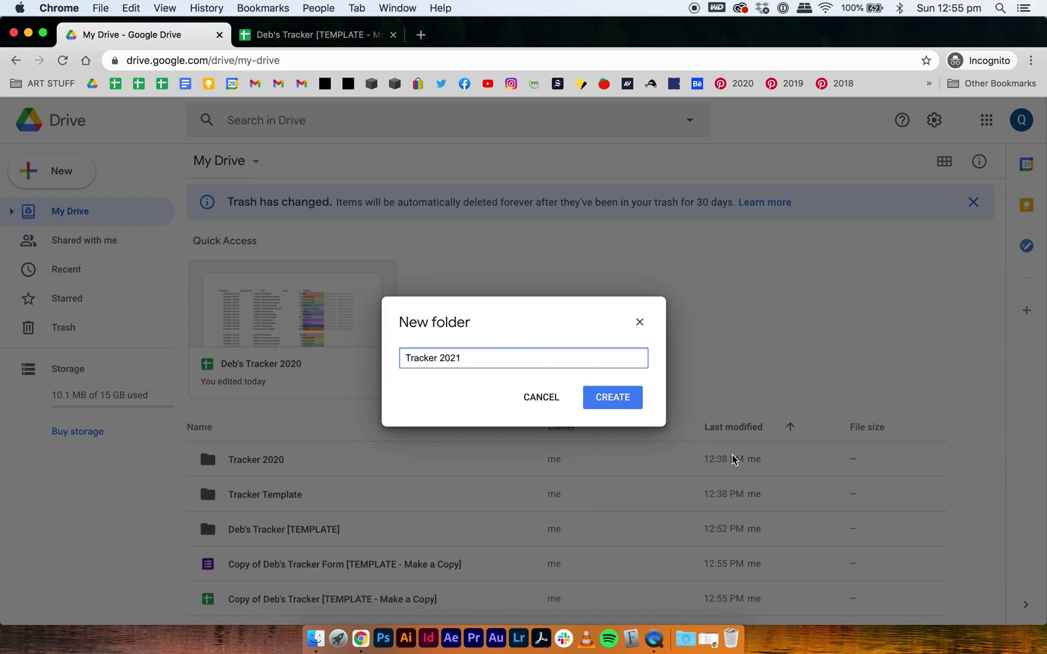
click(619, 398)
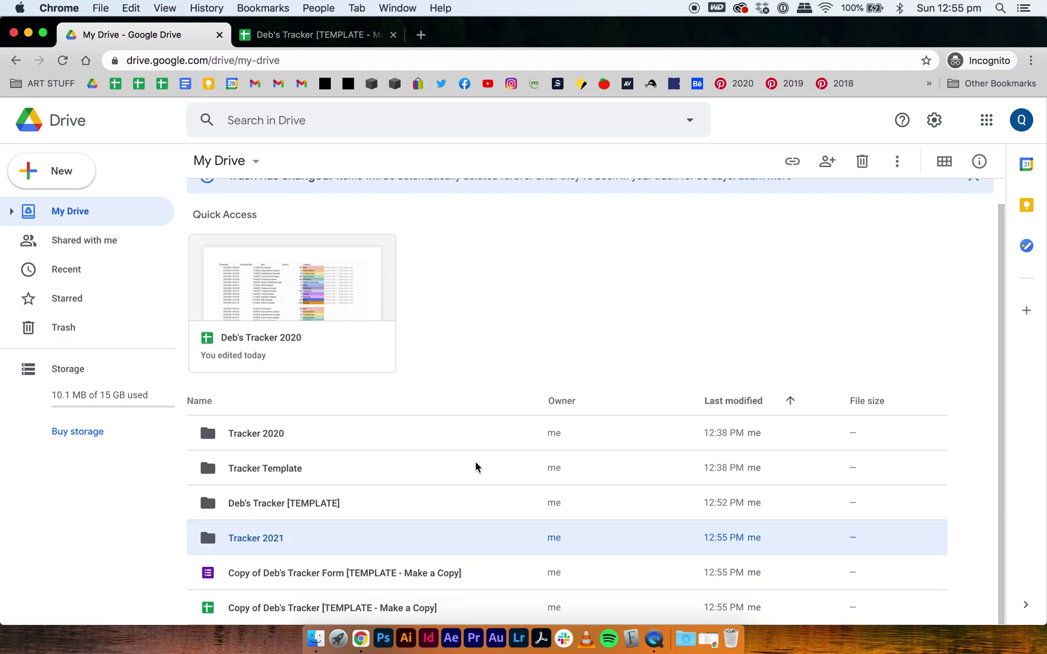
Step: Move the copied template form and spreadsheet into the Tracker 2021 folder and open that folder
click(456, 576)
shift+click(451, 602)
drag(413, 588, 367, 545)
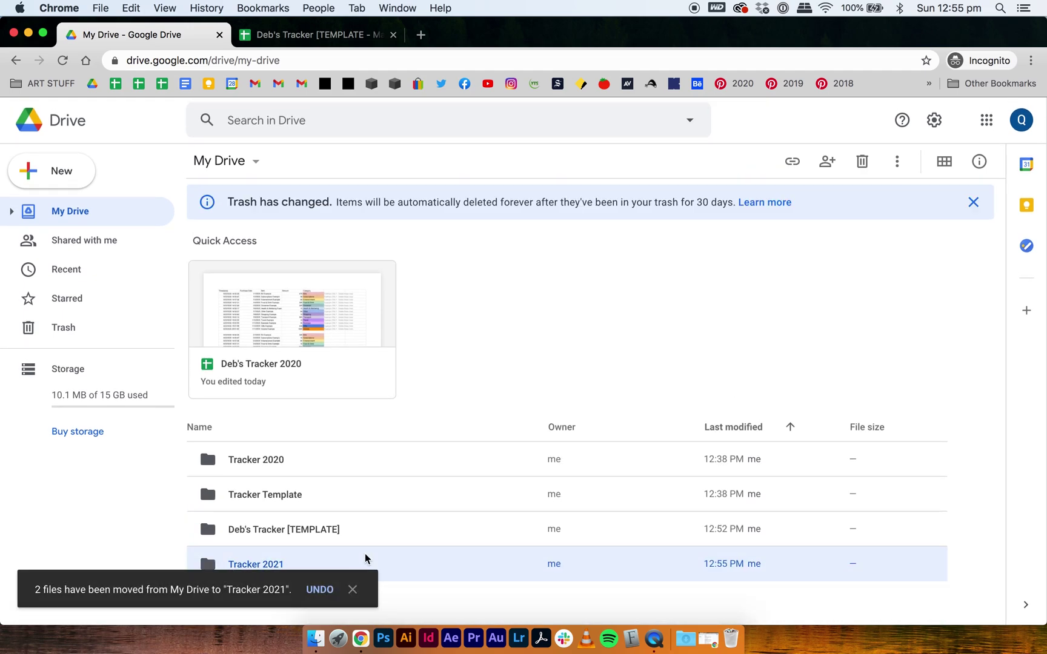
double_click(364, 560)
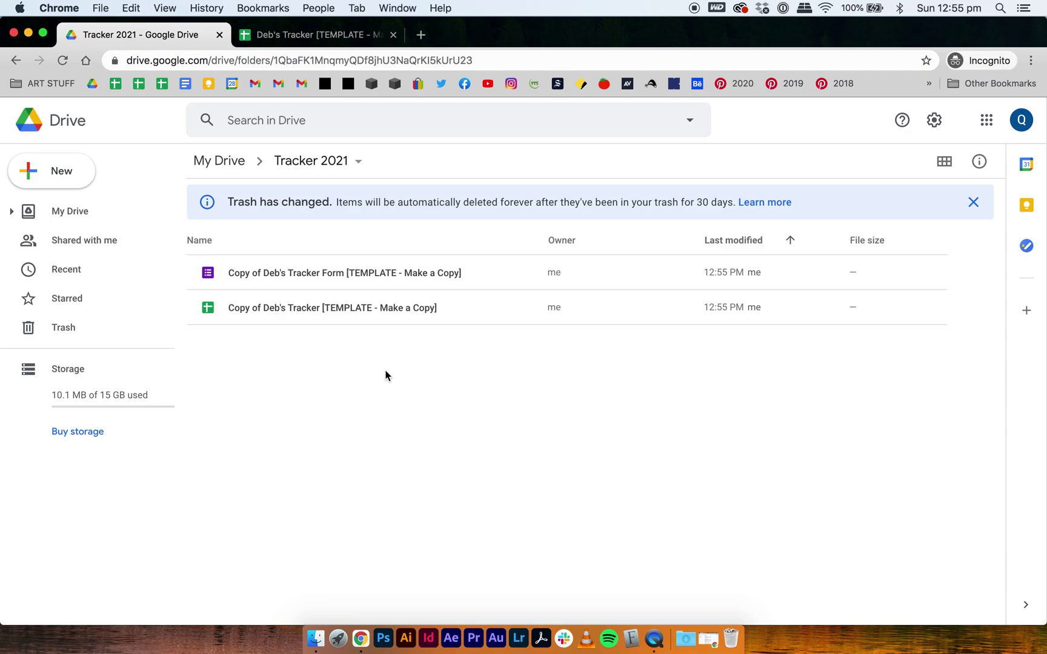
Step: Rename the copied template form, removing "Copy of", keeping the owner's name and ending it with "Tracker Form 2021"
click(303, 274)
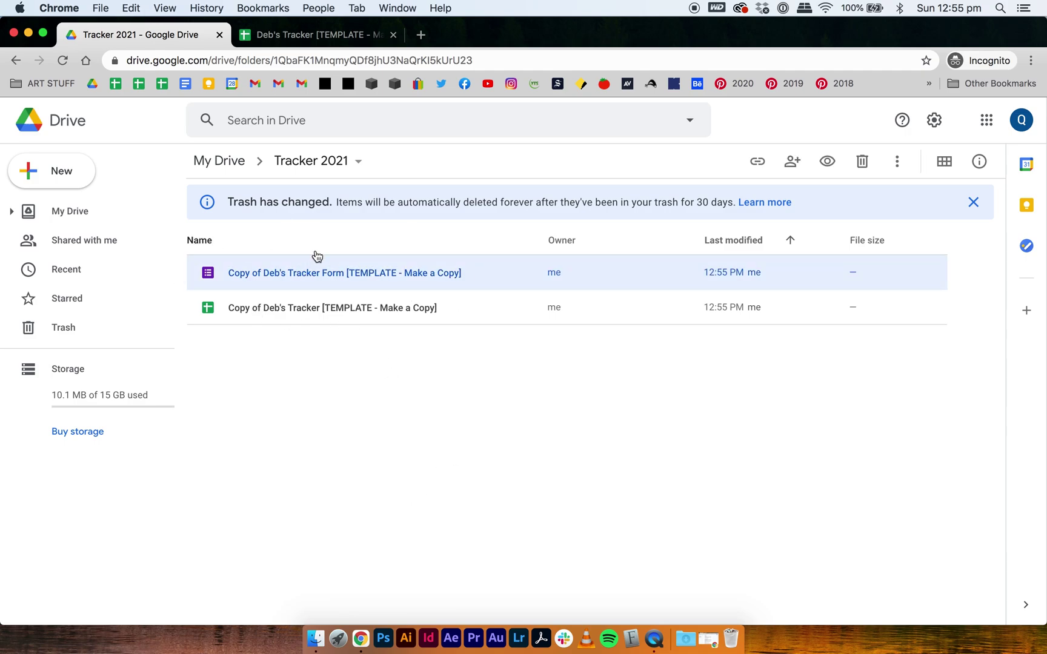
right_click(275, 274)
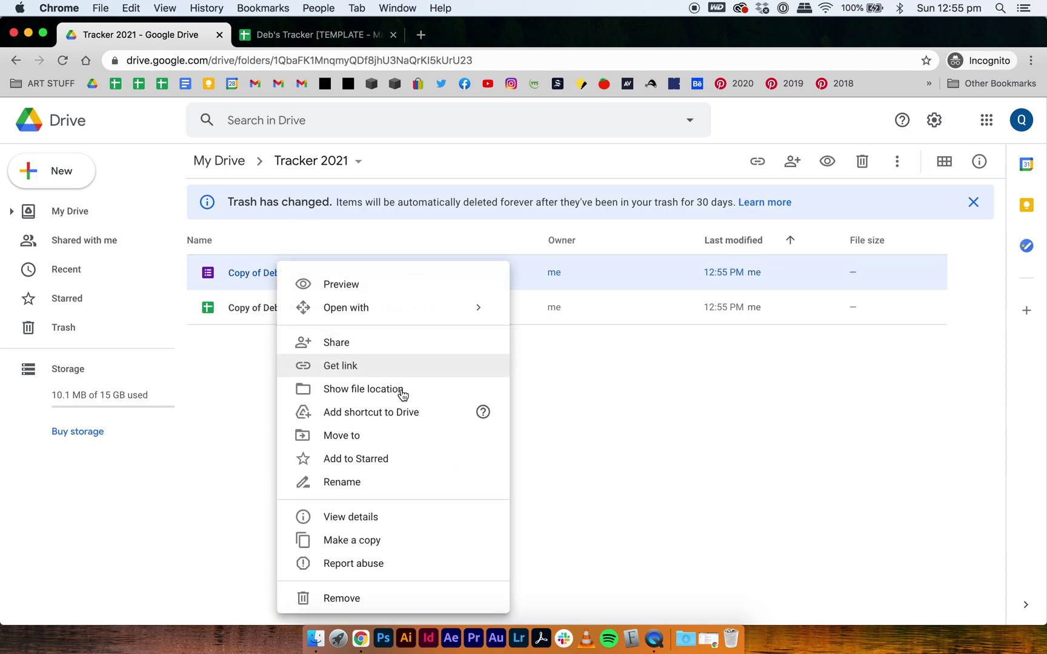
click(367, 481)
drag(442, 357, 351, 352)
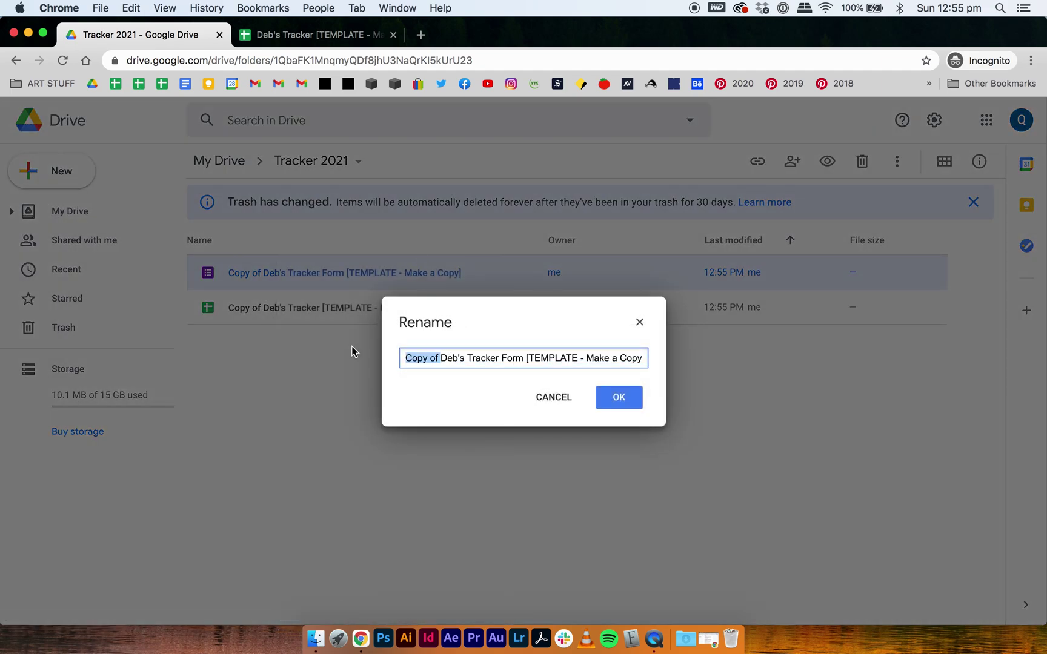
key(BackSpace)
drag(611, 358, 491, 358)
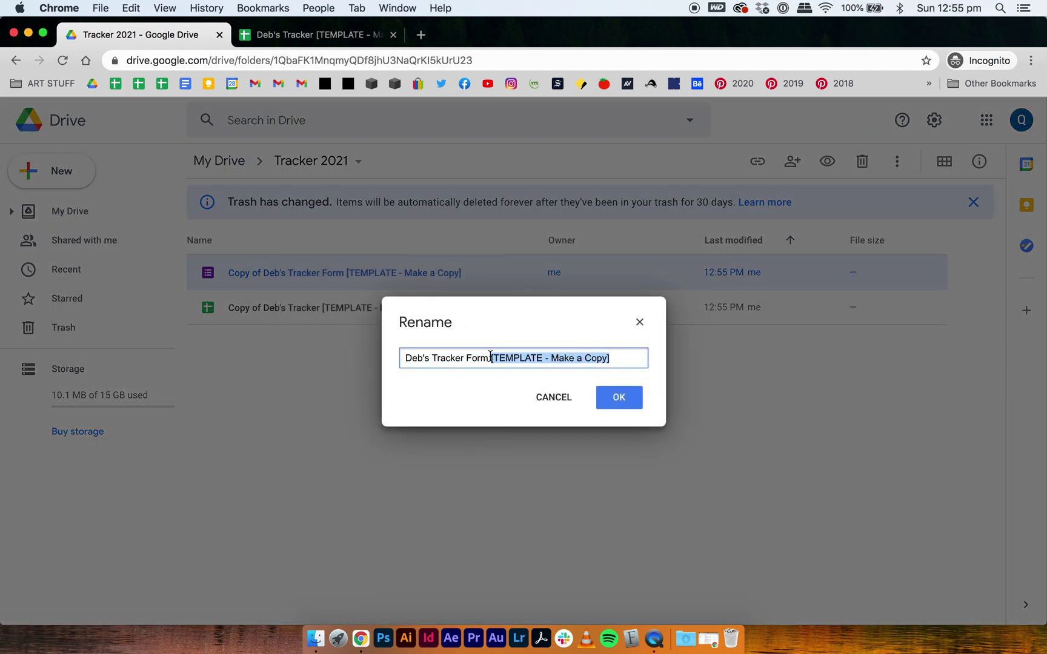
text(2021)
key(Return)
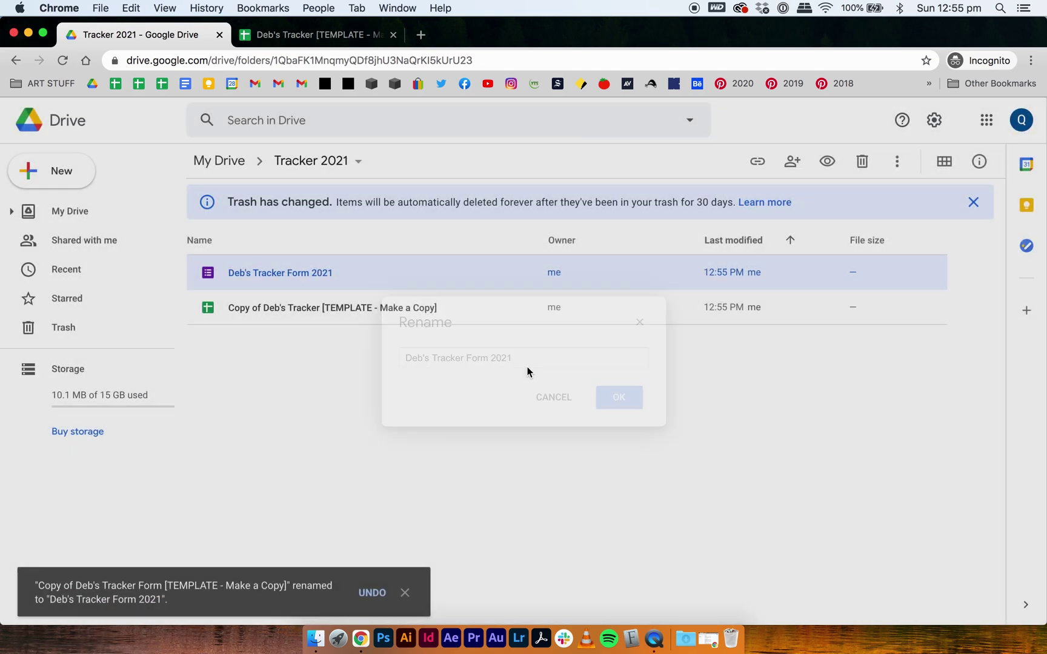
Step: Rename the copied template spreadsheet, removing "Copy of", keeping the owner's name and ending it with "Tracker 2021"
right_click(300, 272)
click(395, 483)
click(541, 358)
drag(443, 361, 325, 342)
key(BackSpace)
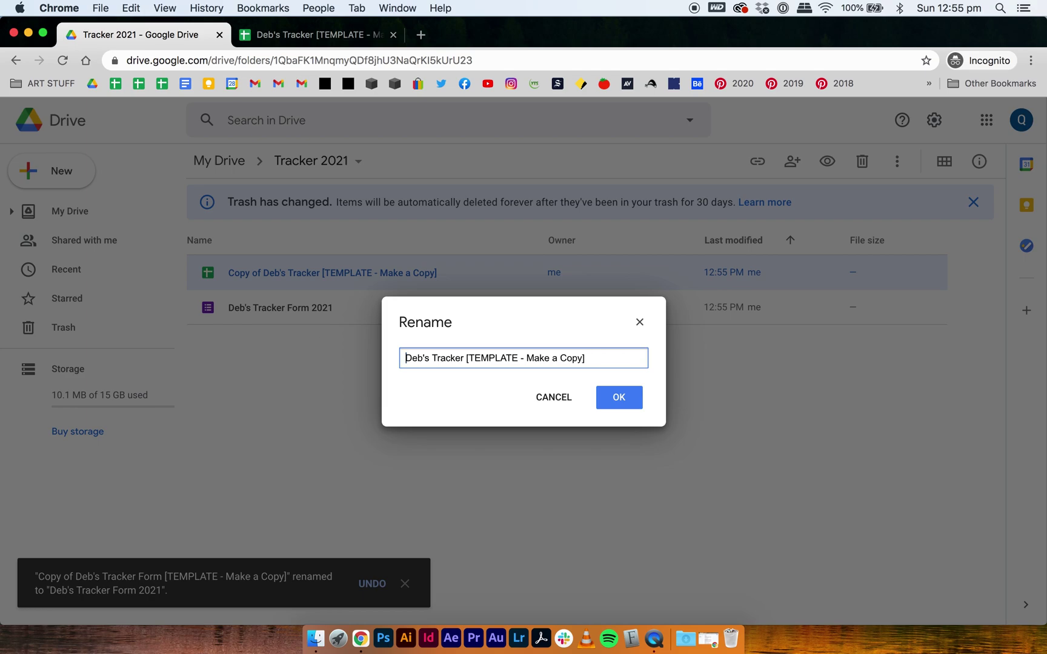
click(464, 360)
key(shift+super+Right)
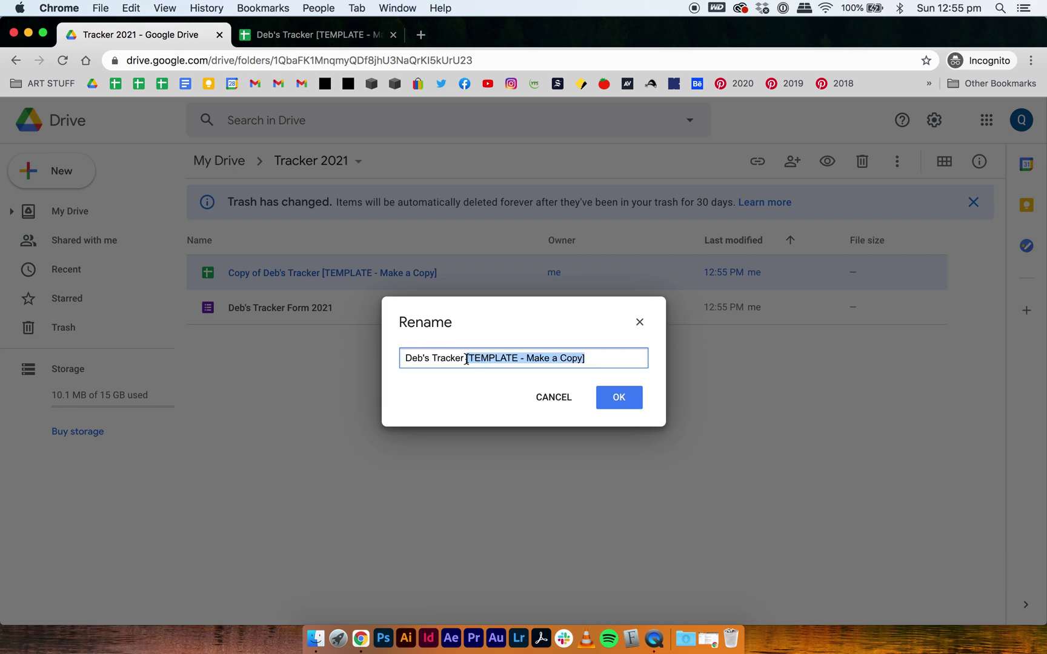
text(2021)
click(621, 399)
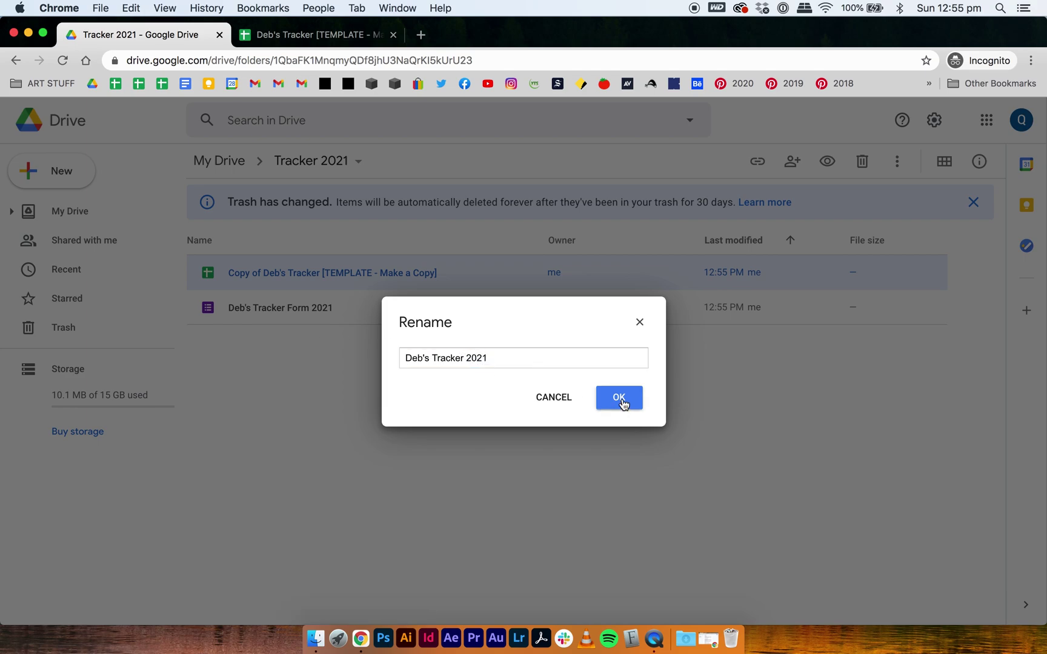
Step: Open the 2021 tracker spreadsheet and the 2021 tracker form from the folder, and preview the form
double_click(318, 309)
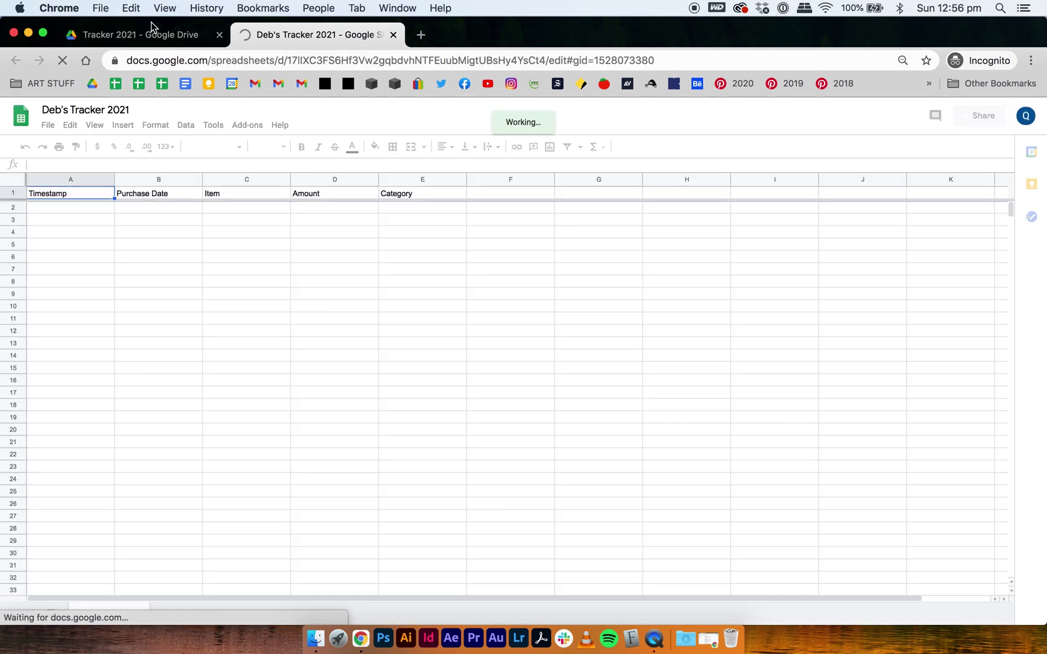
click(153, 38)
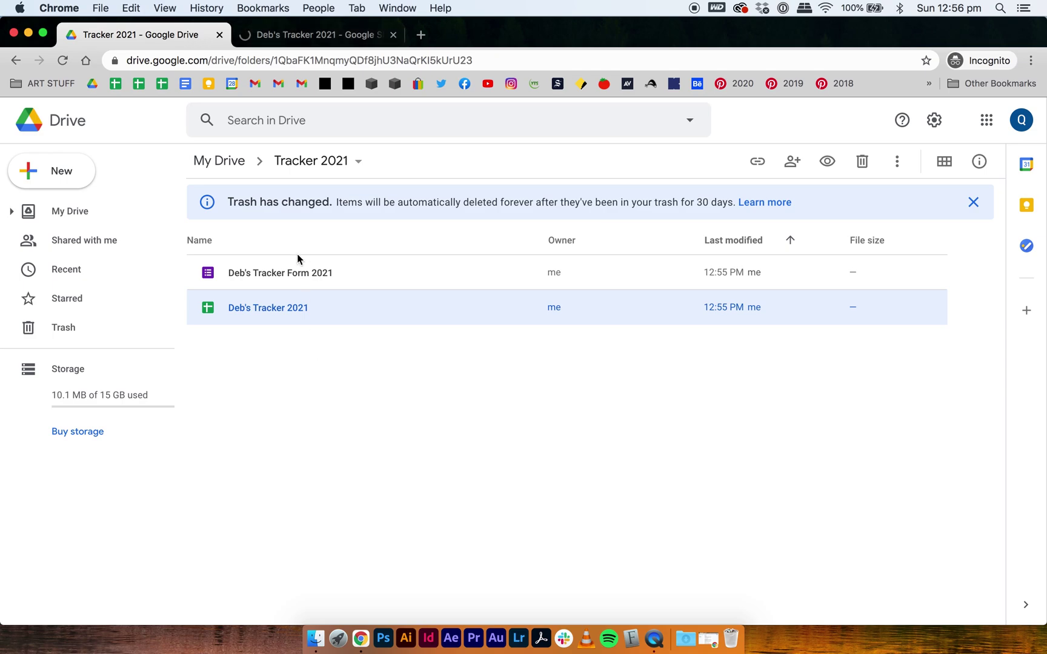
double_click(299, 273)
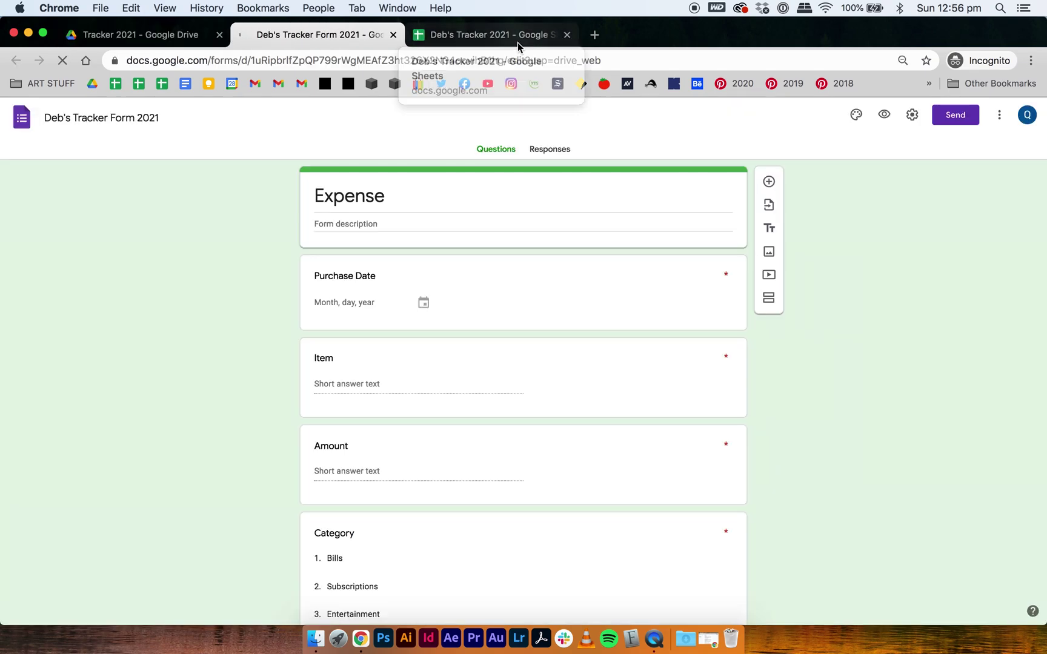
click(885, 114)
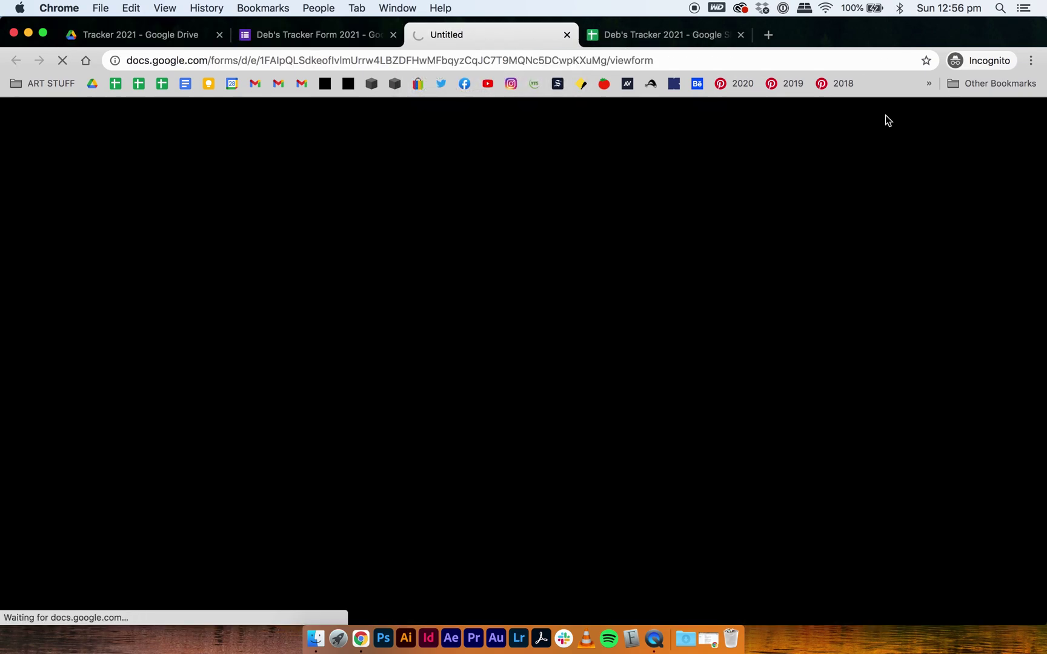
Step: Set the Purchase Date in the expense form to 17/06/2021
click(421, 244)
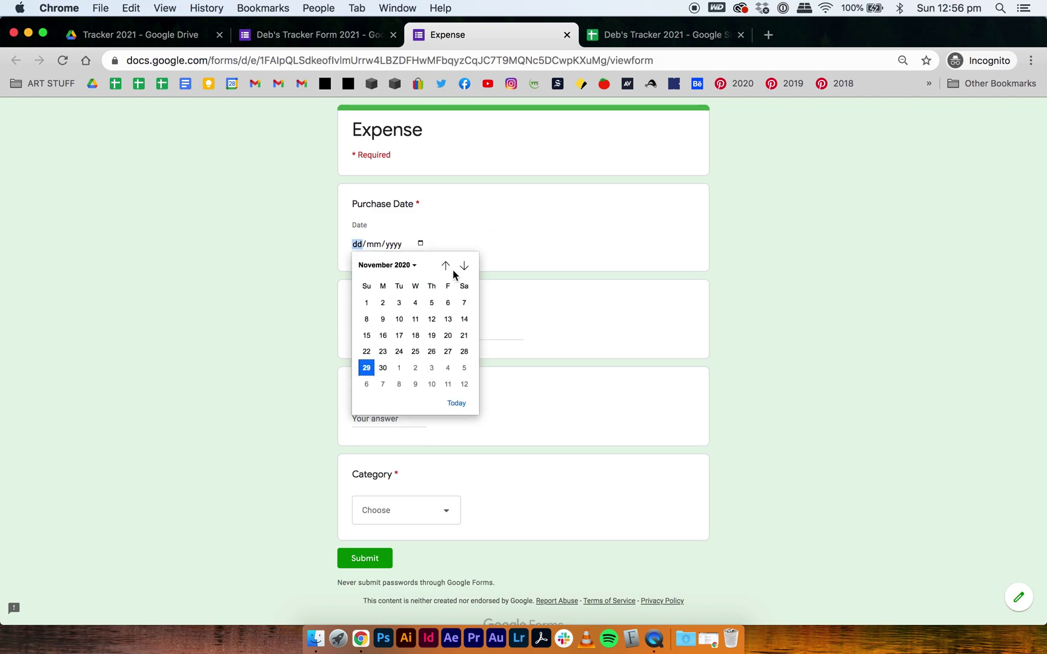
click(412, 266)
click(441, 357)
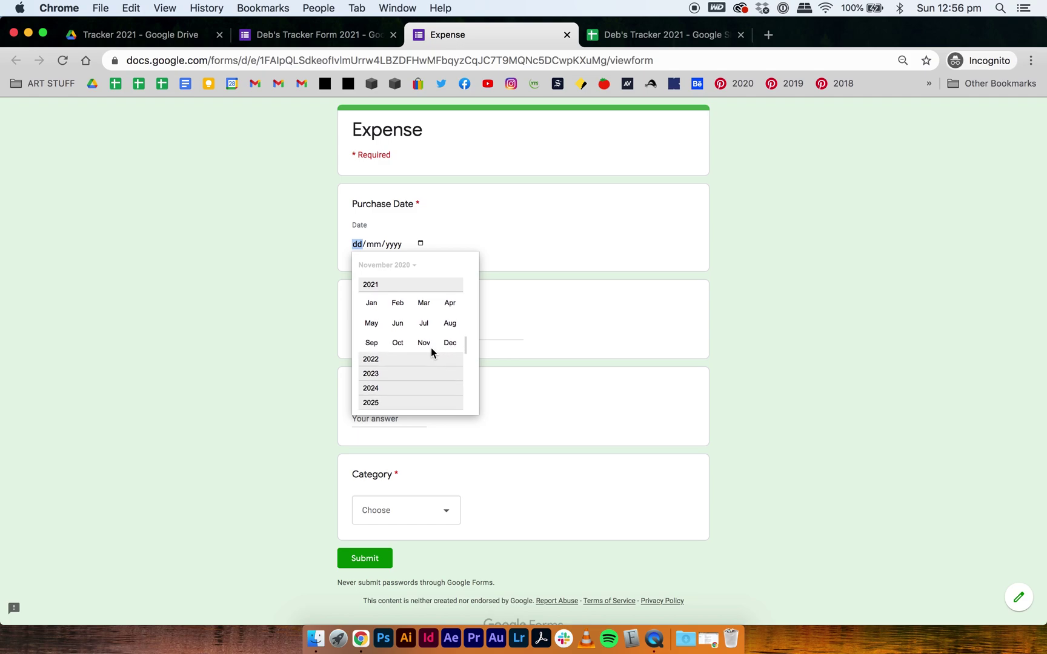
click(398, 323)
click(430, 336)
Step: Enter "Example" as the item, 2021 as the amount and Food & Drink as the category, and submit the expense
click(415, 326)
text(Exa)
click(386, 417)
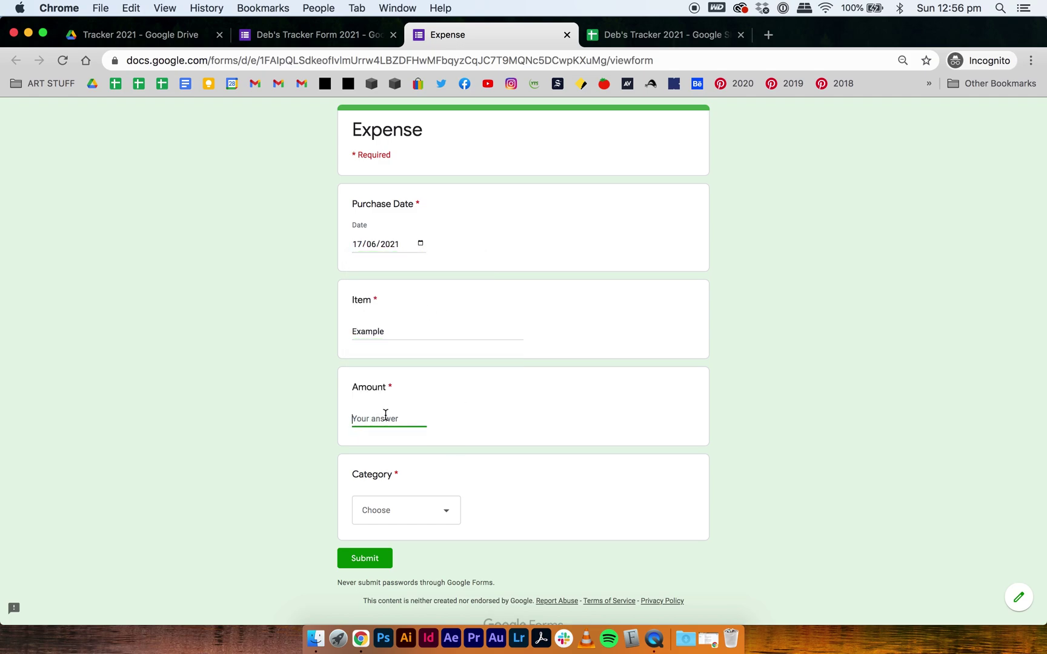
text(2021)
click(409, 509)
click(400, 352)
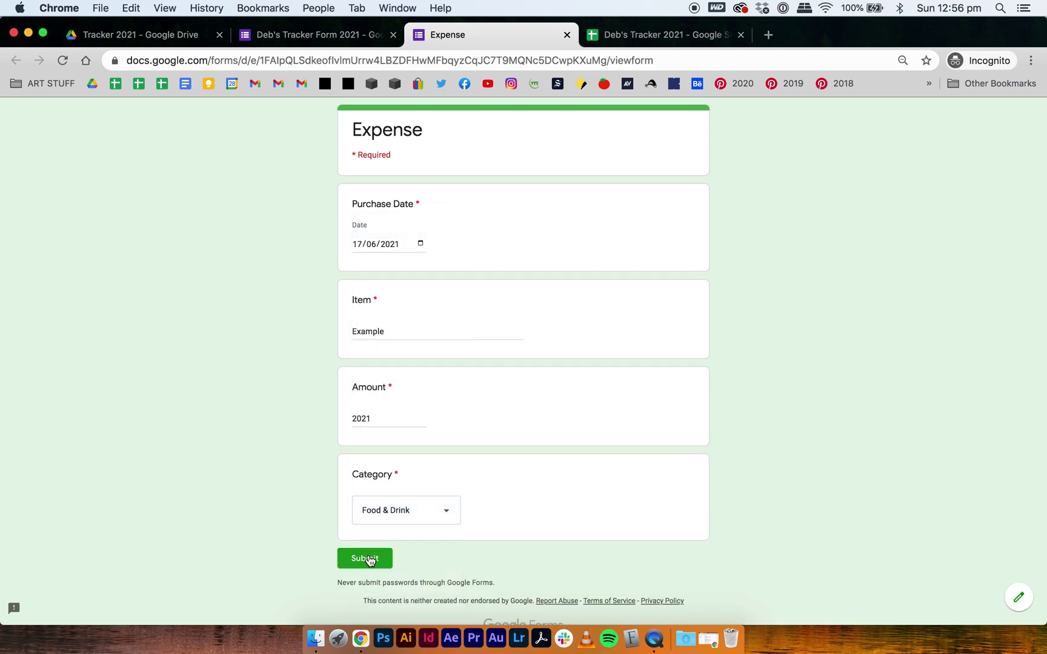
click(366, 558)
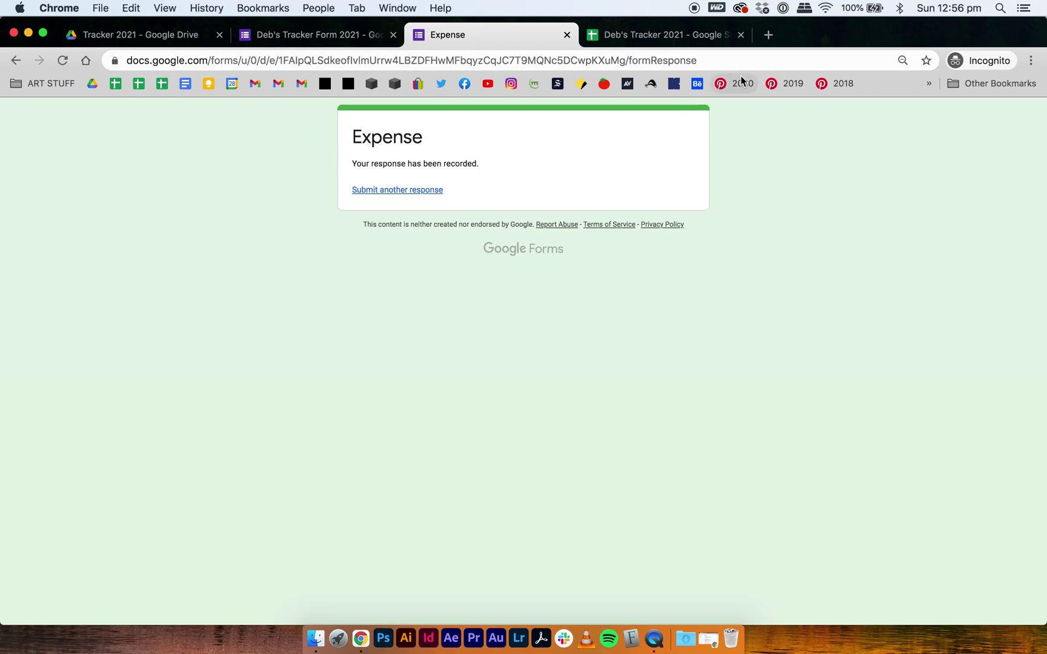
Step: Check the submitted expense in the 2021 tracker's Expenses and Monthly Expenses sheets
click(665, 35)
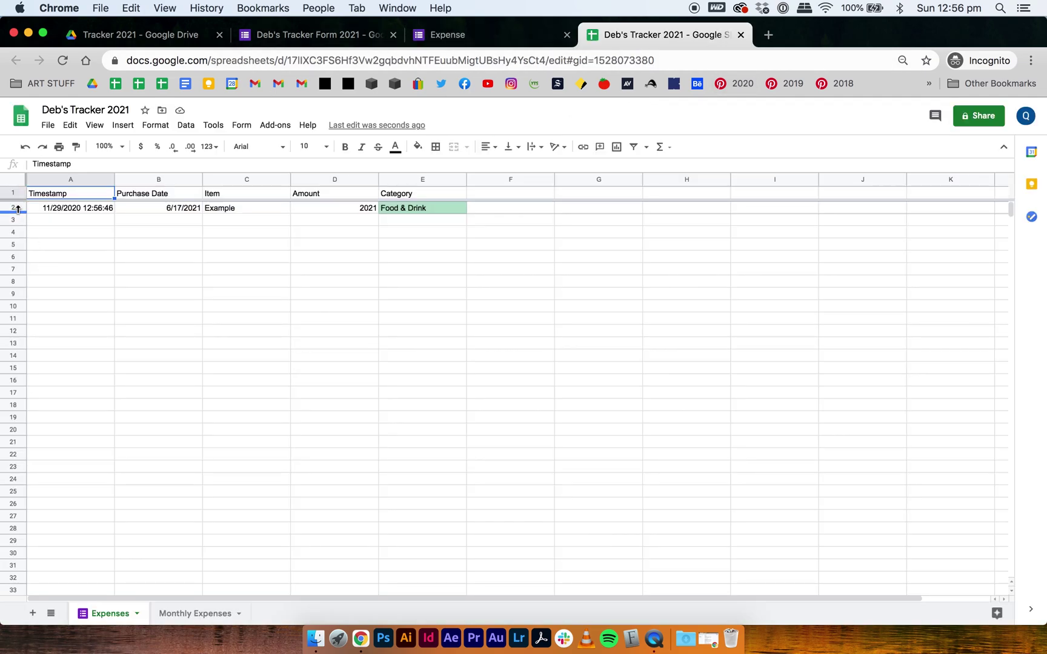
click(193, 613)
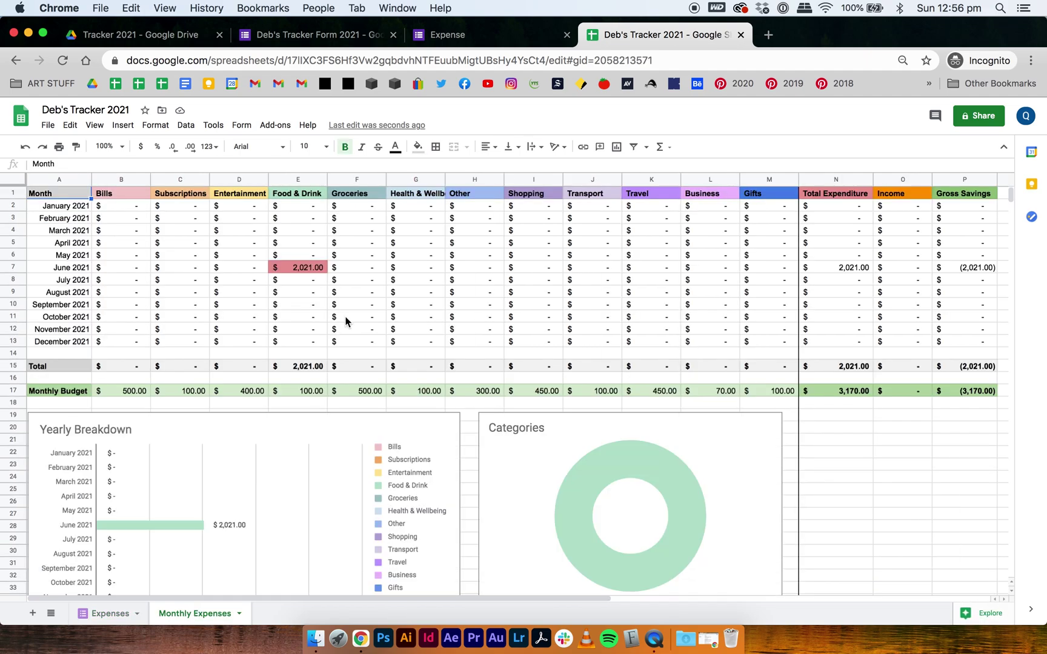
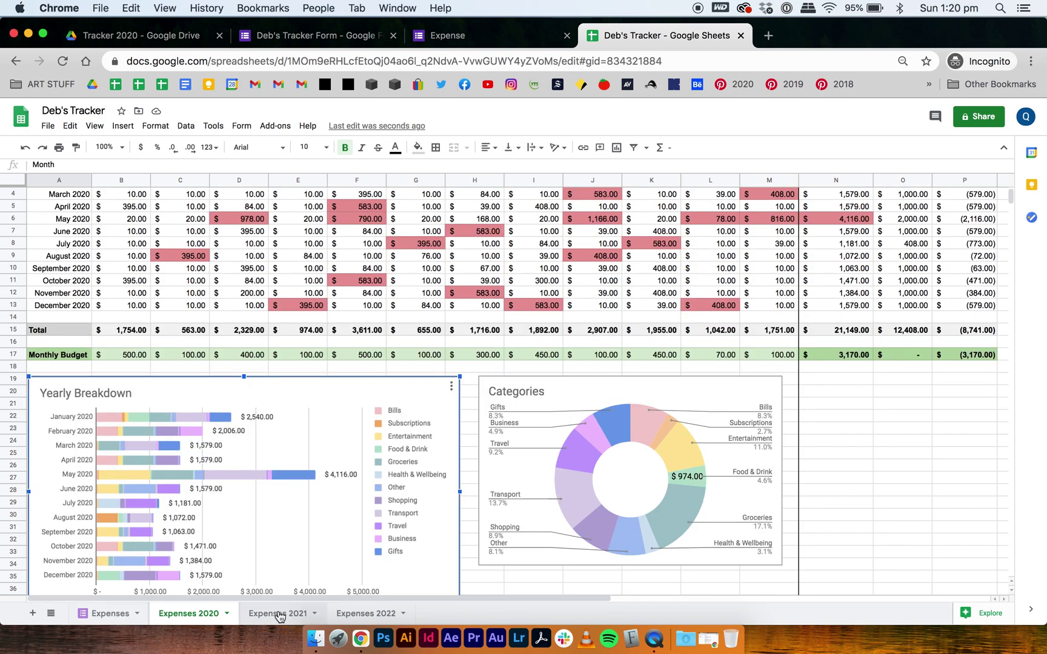
click(358, 613)
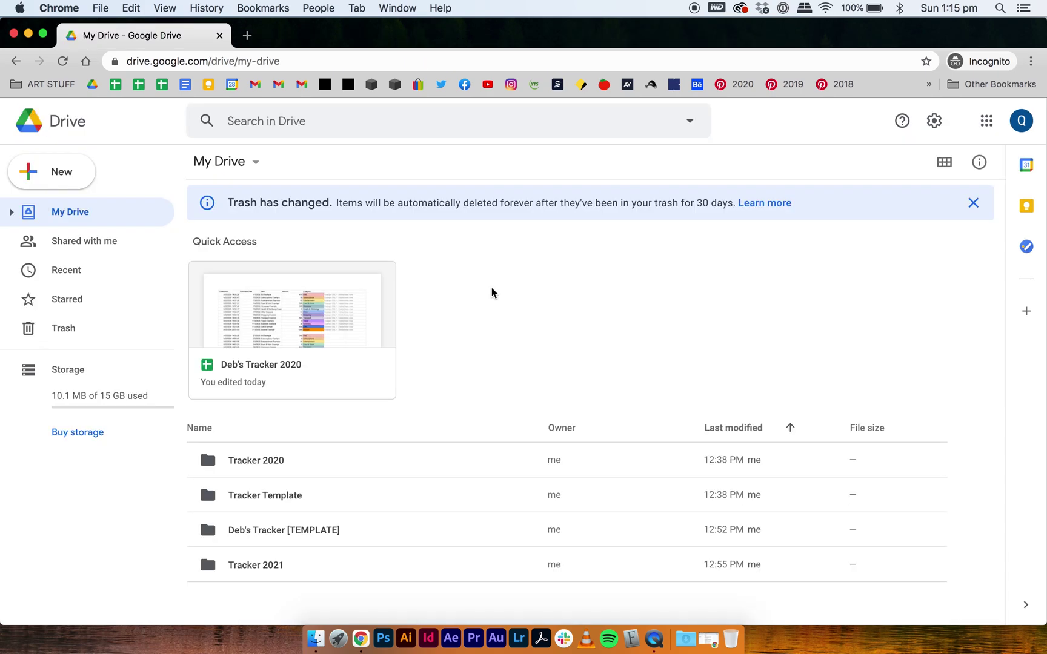
Step: Open the Tracker 2020 folder and remove "2020" from the form's name so it ends with "Tracker Form"
double_click(258, 469)
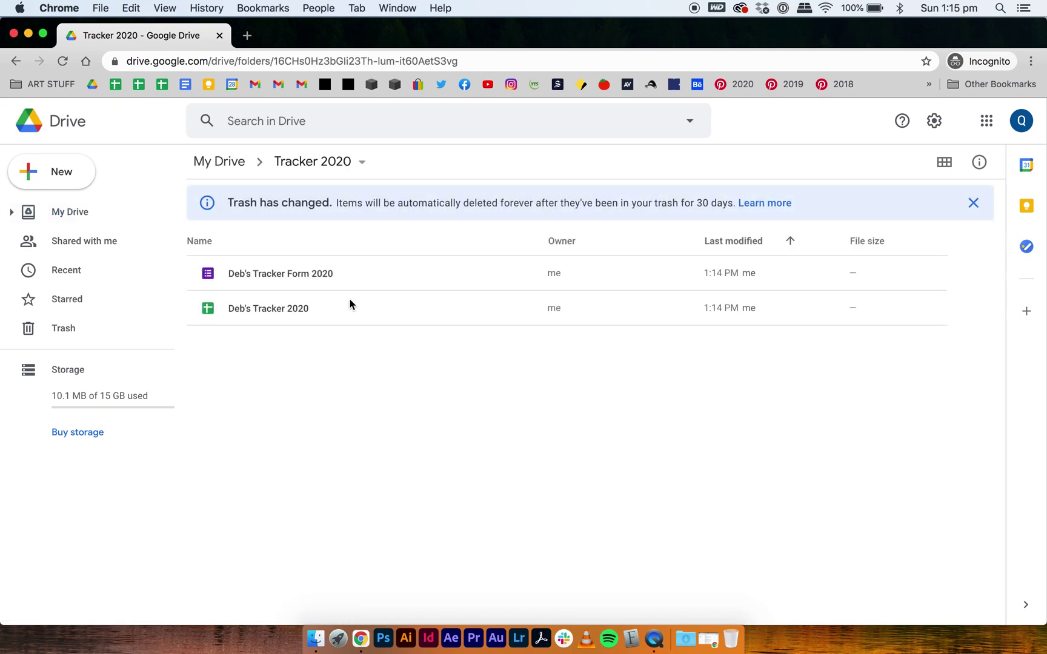
click(313, 274)
right_click(314, 273)
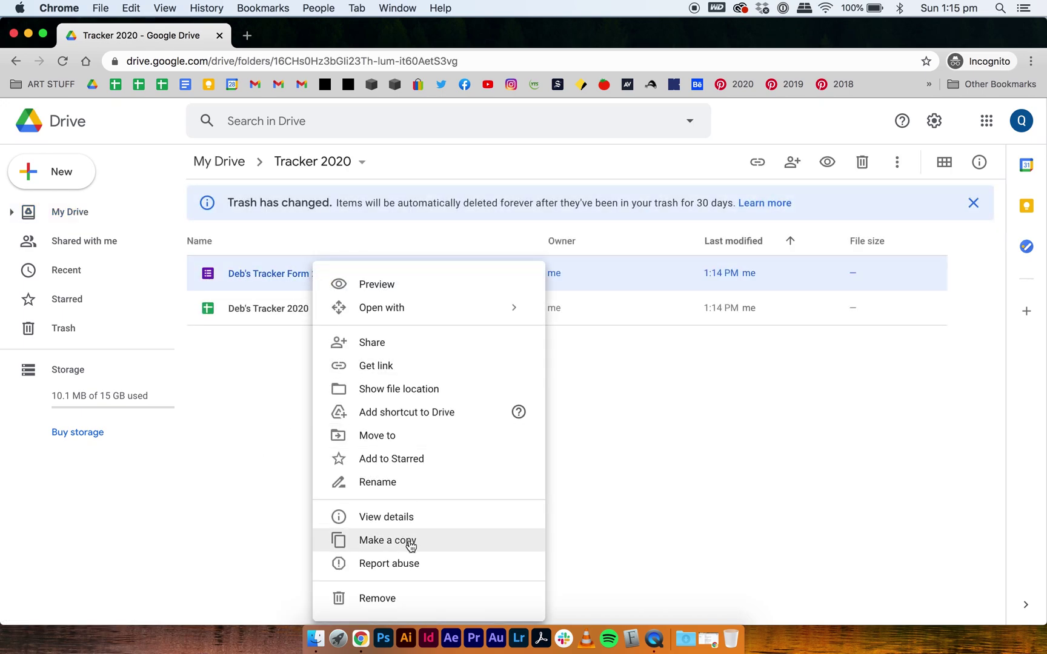
click(409, 486)
click(531, 357)
key(BackSpace)
key(BackSpace)
key(BackSpace)
key(BackSpace)
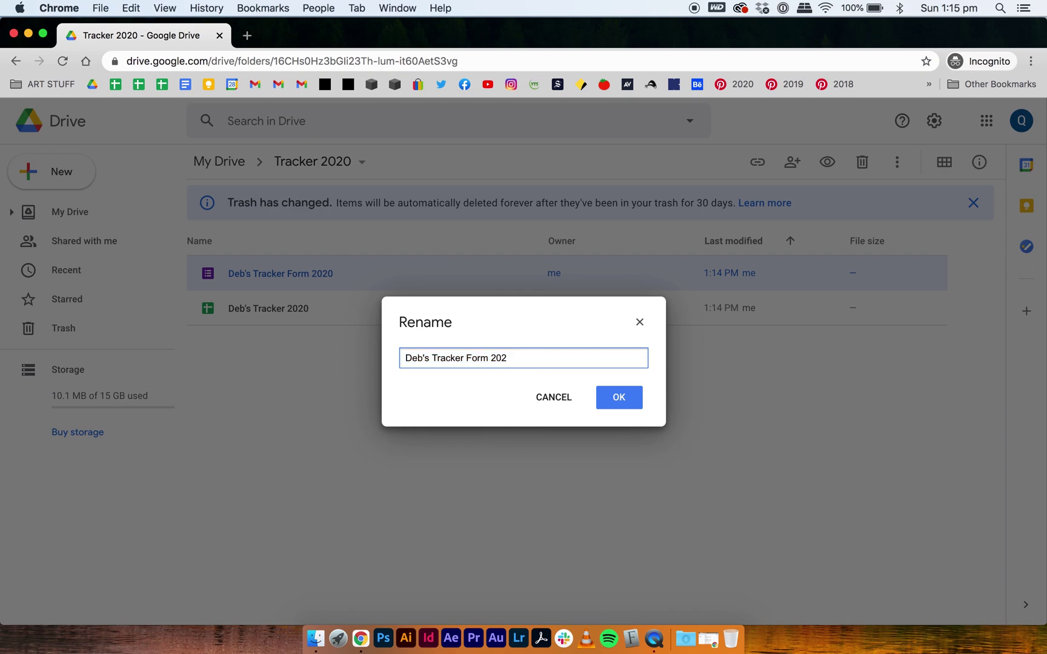
key(Return)
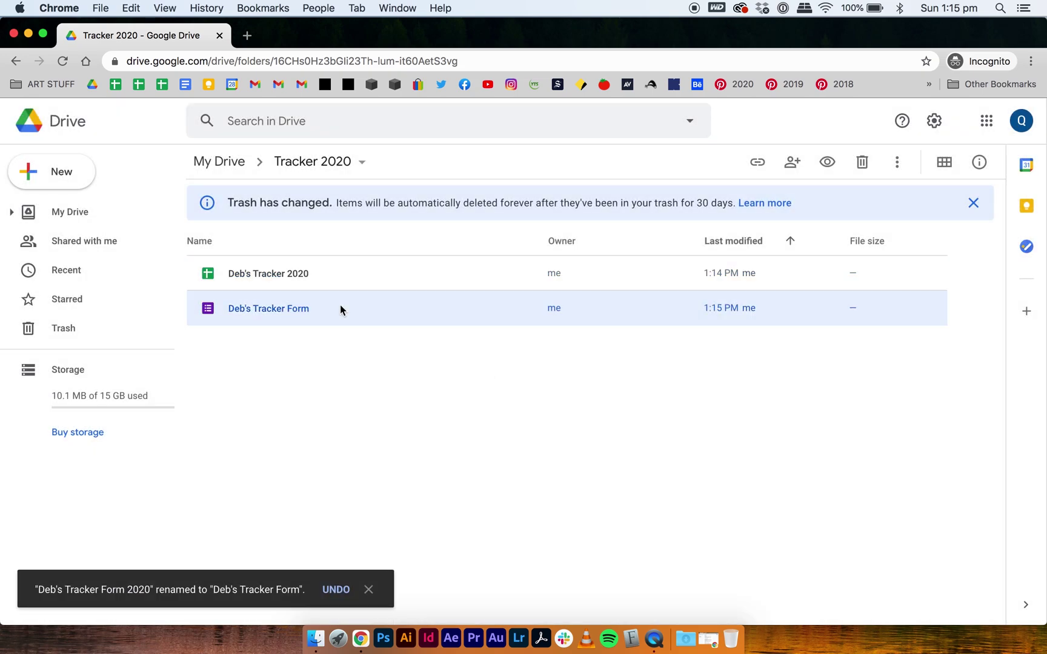
Step: Remove "2020" from the spreadsheet's name in the Tracker 2020 folder so it ends with "Tracker"
click(313, 283)
right_click(313, 285)
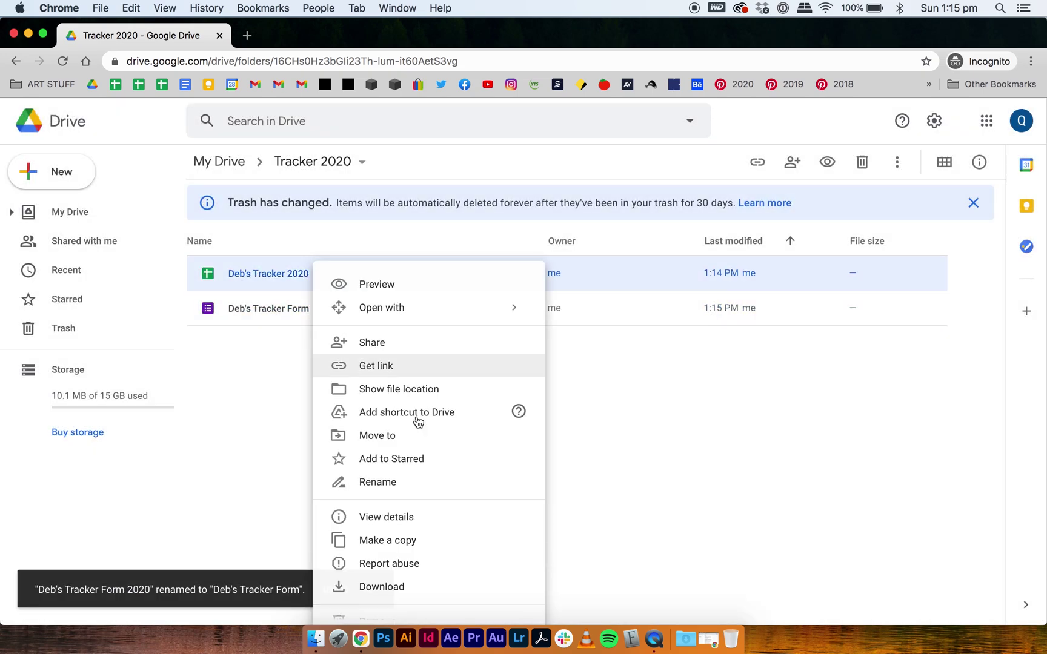
click(409, 482)
click(502, 358)
key(BackSpace)
key(BackSpace)
key(BackSpace)
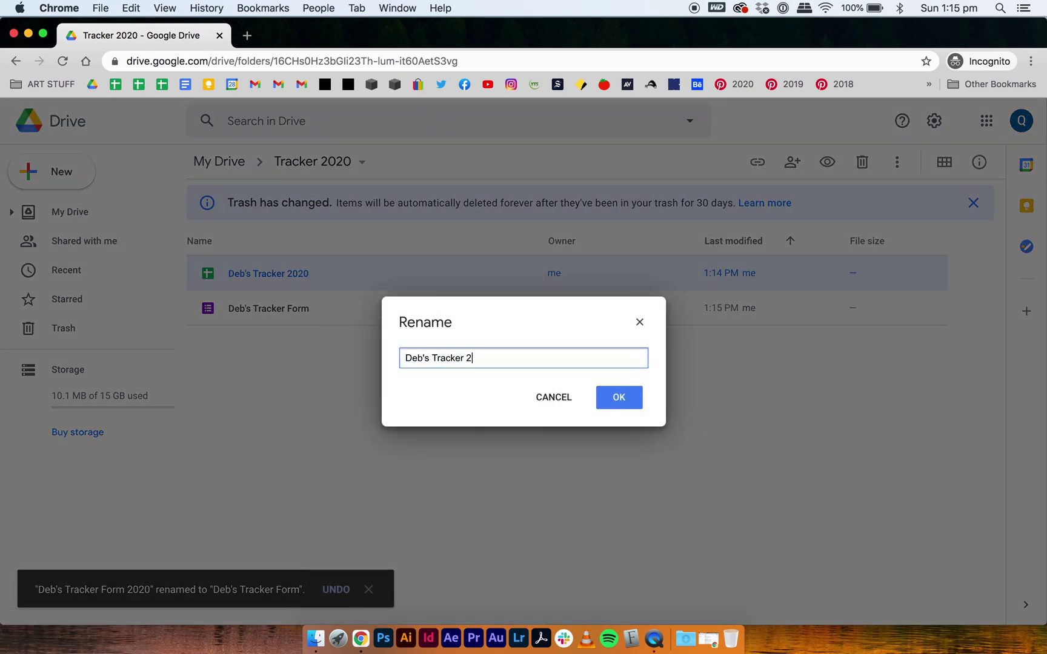
key(Return)
Step: Open the renamed tracker spreadsheet and rename its Monthly Expenses sheet to "Expenses 2020"
double_click(319, 321)
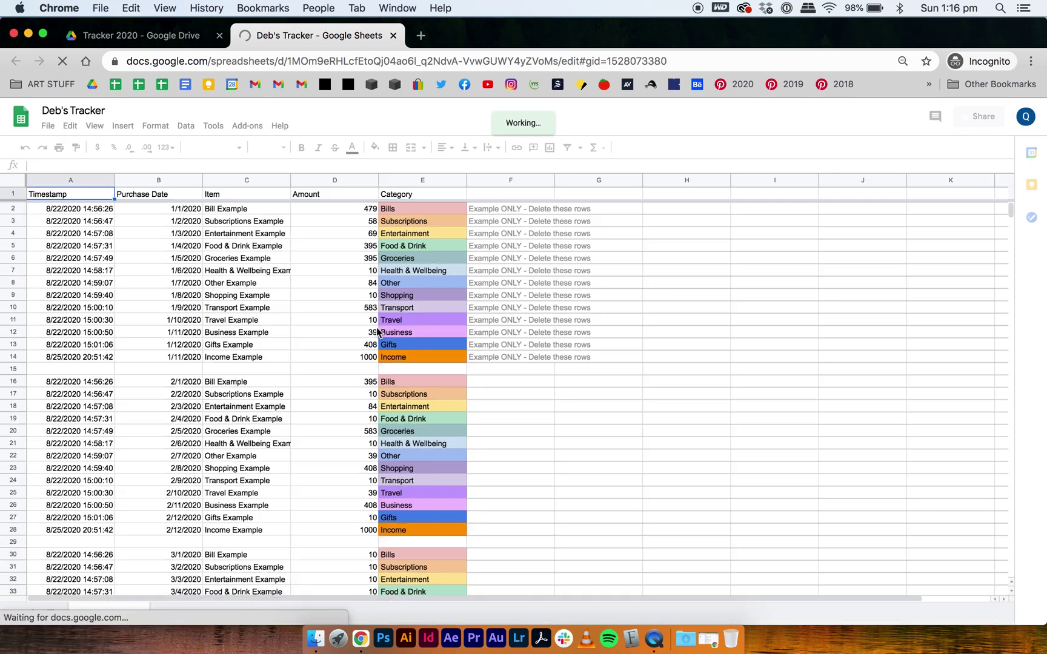
click(180, 613)
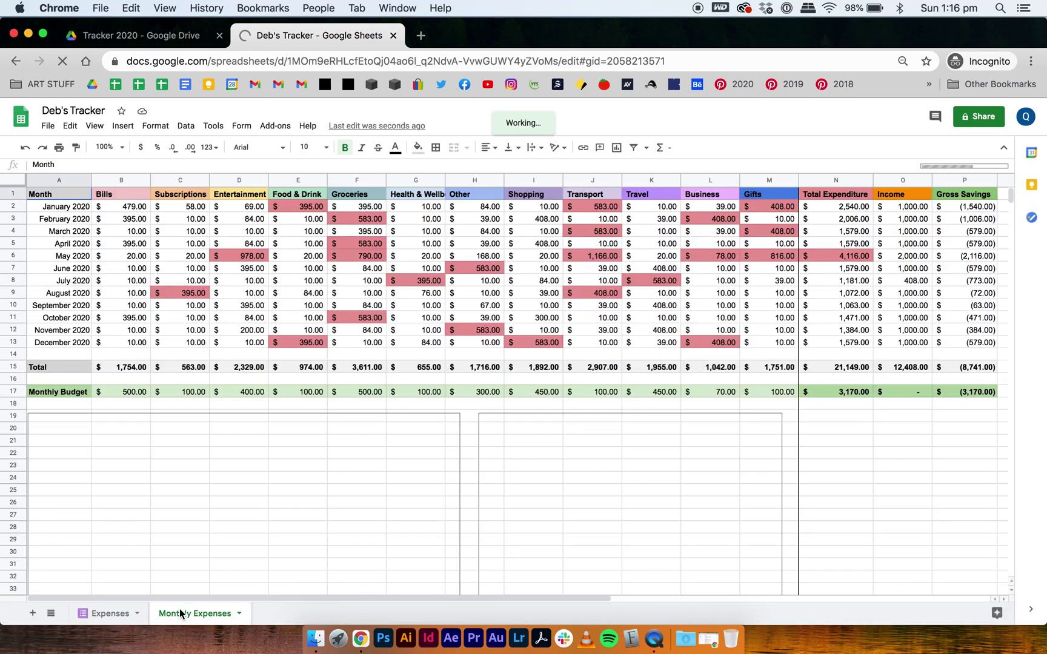
right_click(189, 614)
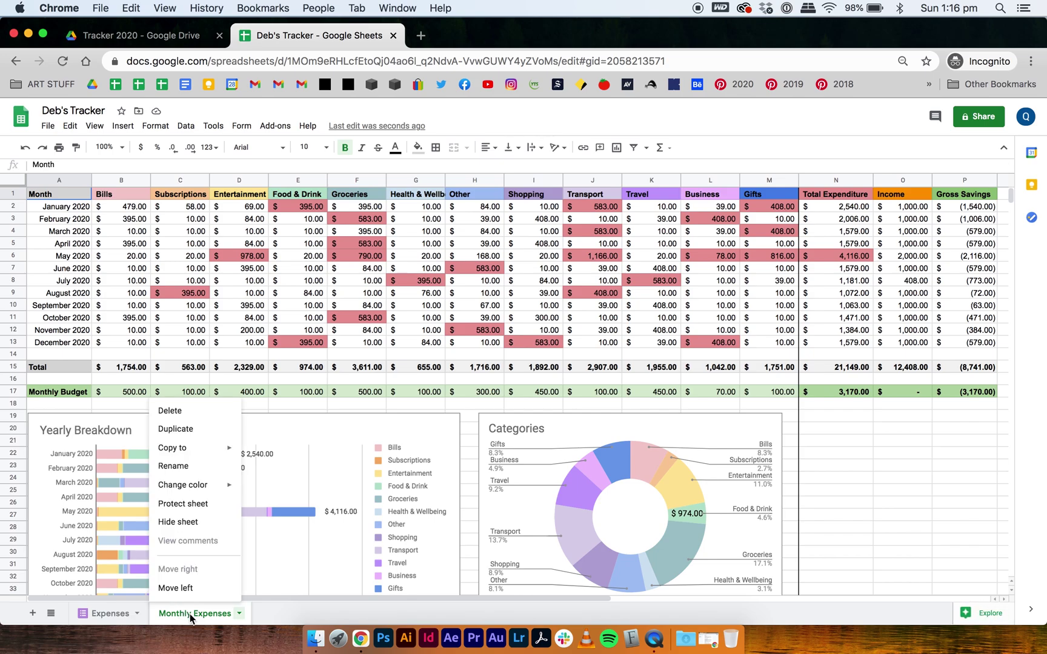
click(182, 474)
text(Exp)
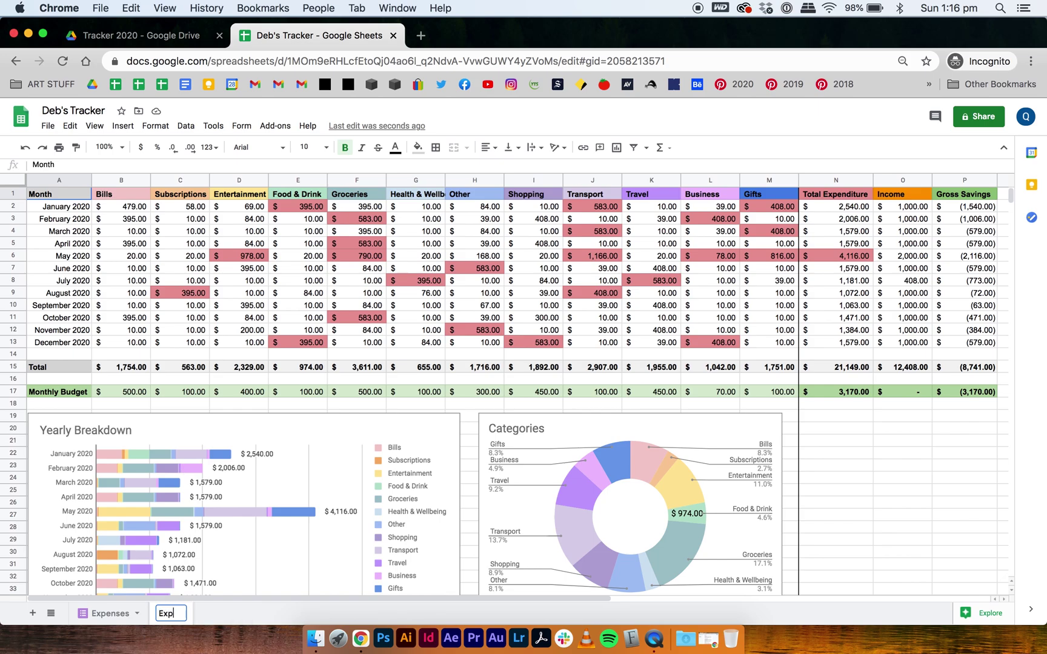
text(enses 2020)
key(Return)
Step: Duplicate the Expenses 2020 sheet and name the copy "Expenses 2021"
click(227, 615)
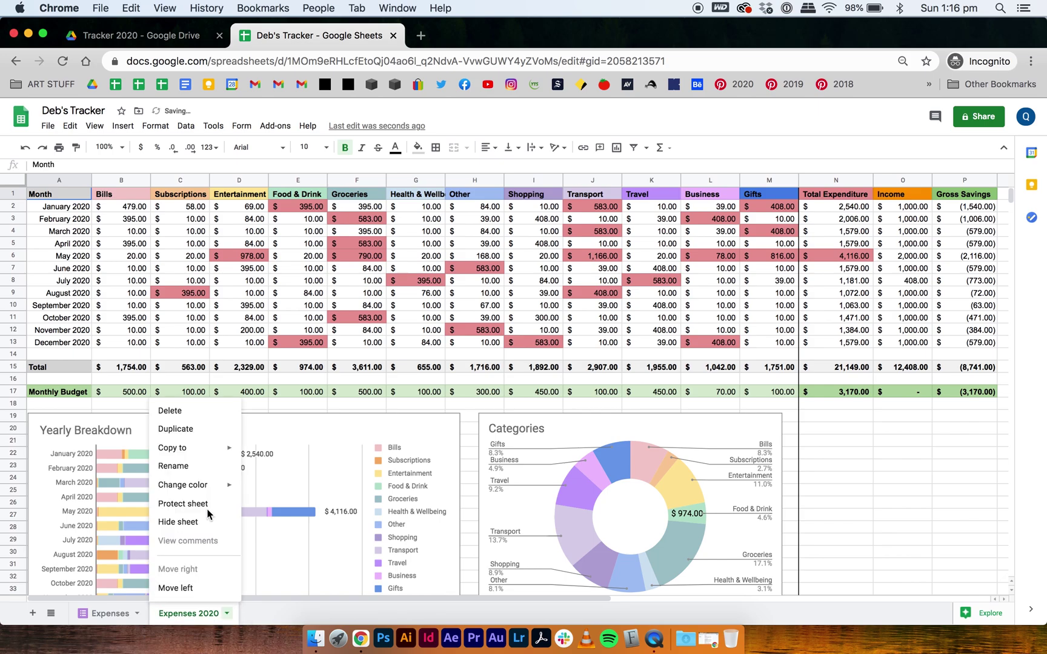
click(191, 430)
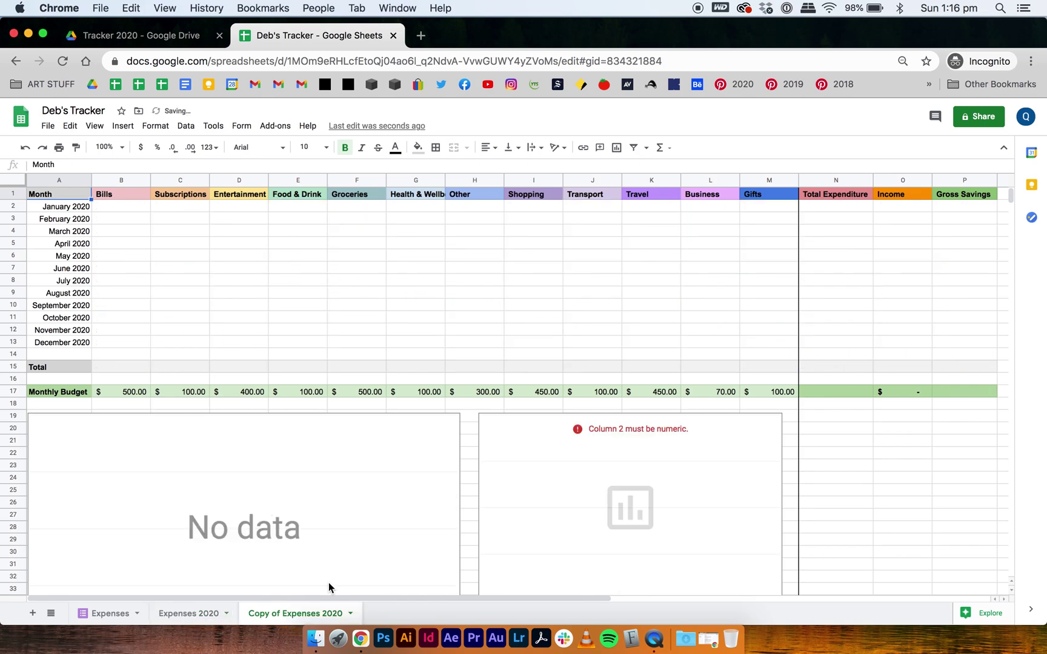
double_click(273, 612)
key(BackSpace)
key(BackSpace)
key(BackSpace)
key(BackSpace)
key(BackSpace)
key(BackSpace)
key(BackSpace)
key(BackSpace)
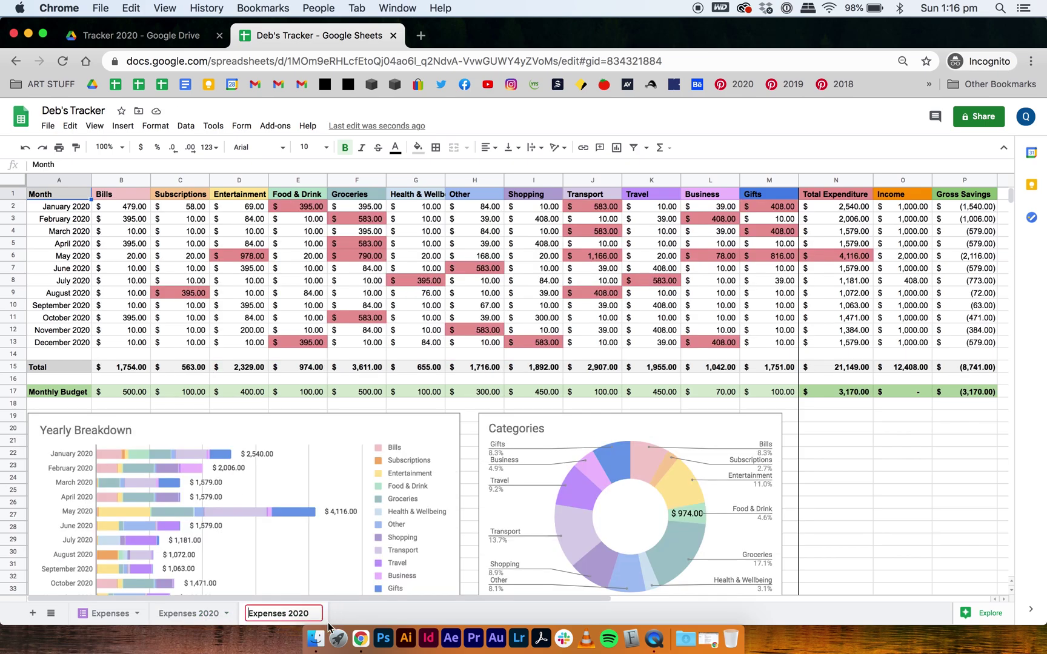
key(BackSpace)
text(1)
key(Return)
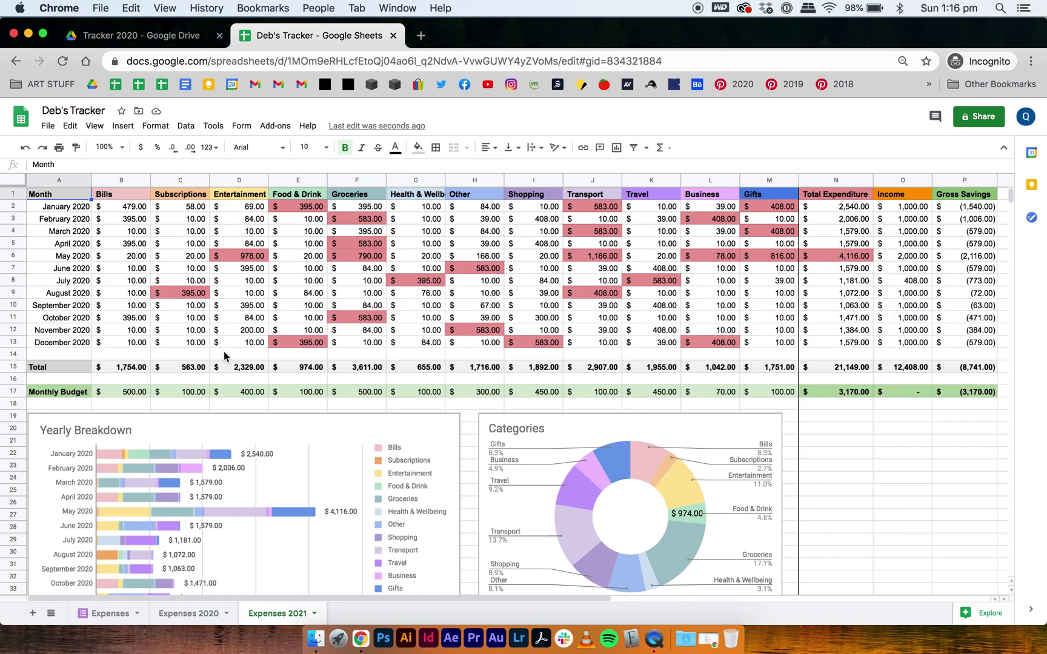
Step: Change the first two month dates in the Expenses 2021 sheet to 1/1/2021 and 2/1/2021
click(86, 207)
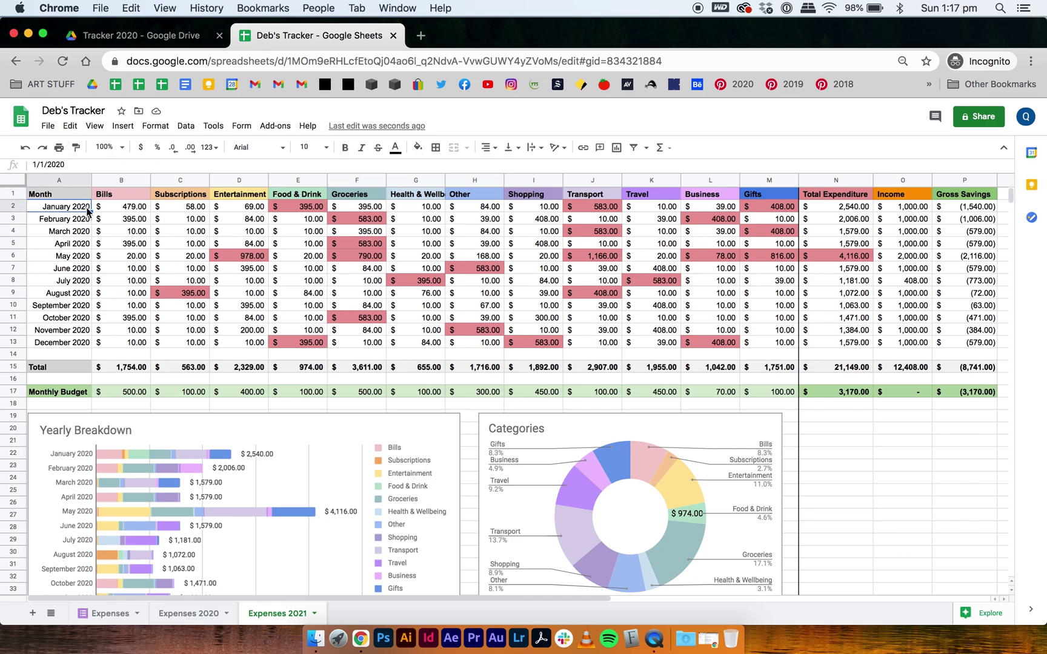
click(82, 165)
key(BackSpace)
text(1/1/2021)
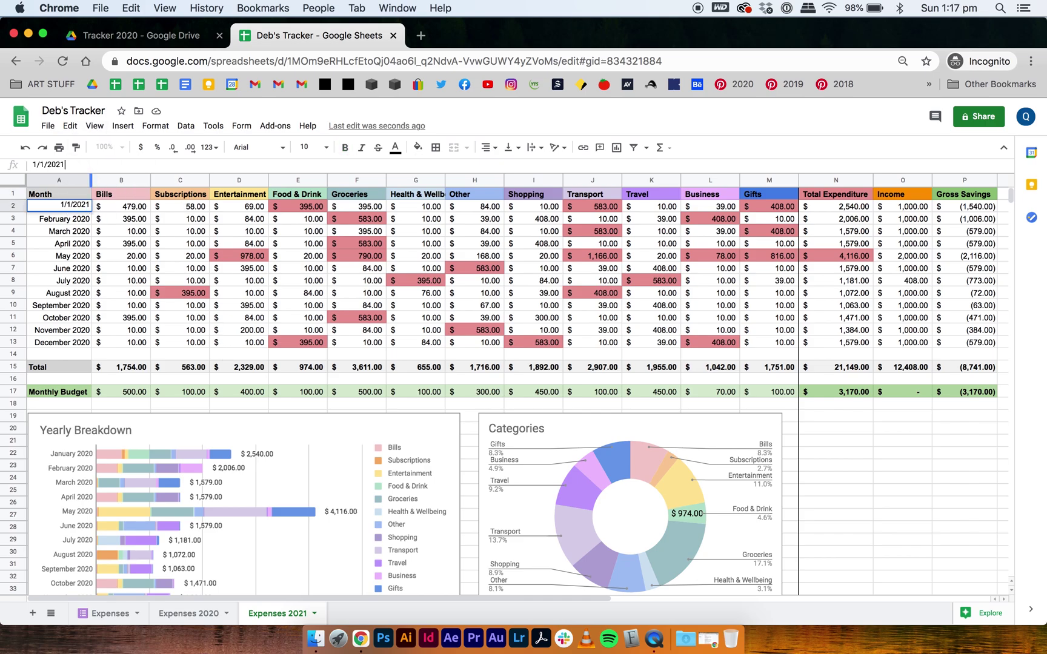
key(Return)
key(BackSpace)
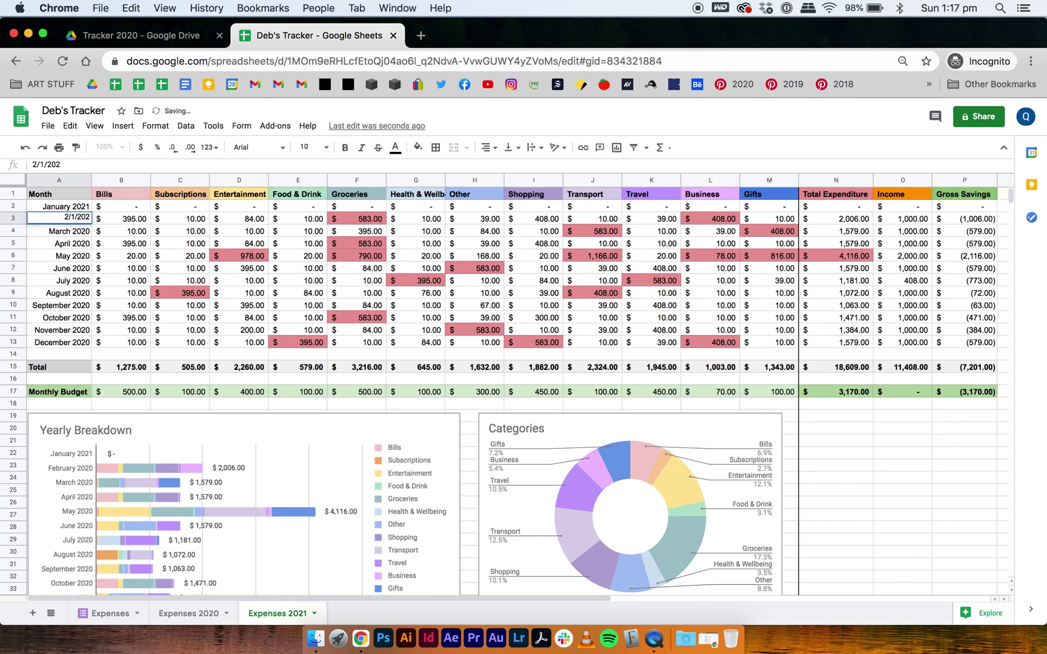
text(1)
key(Return)
Step: Fill the Month column of Expenses 2021 from the January and February cells down to December 2021
click(77, 208)
drag(77, 210, 85, 345)
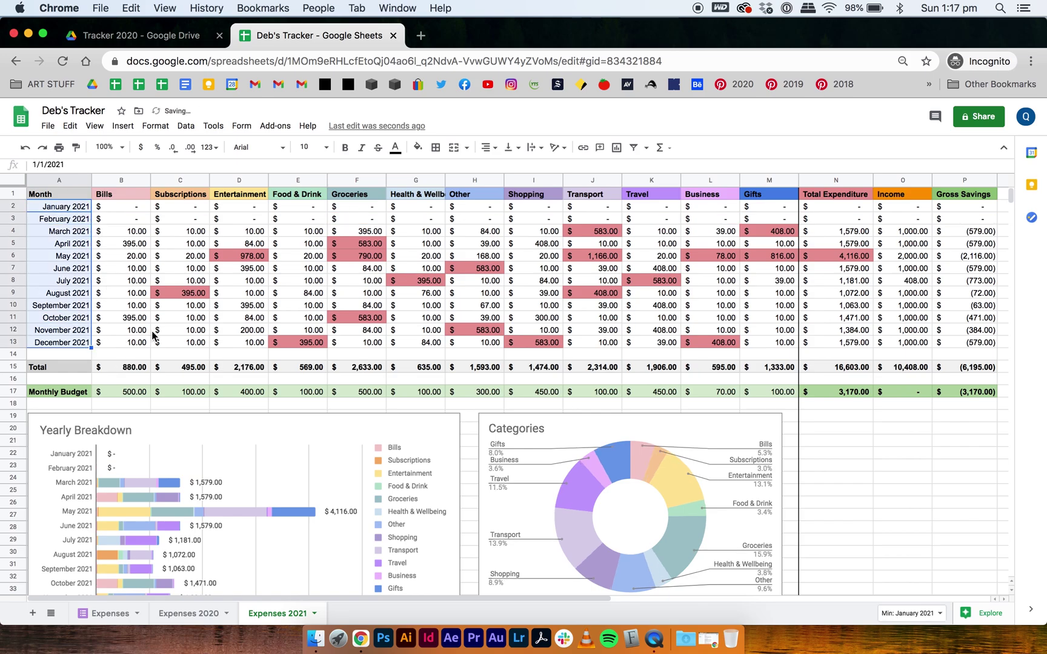
drag(150, 331, 152, 335)
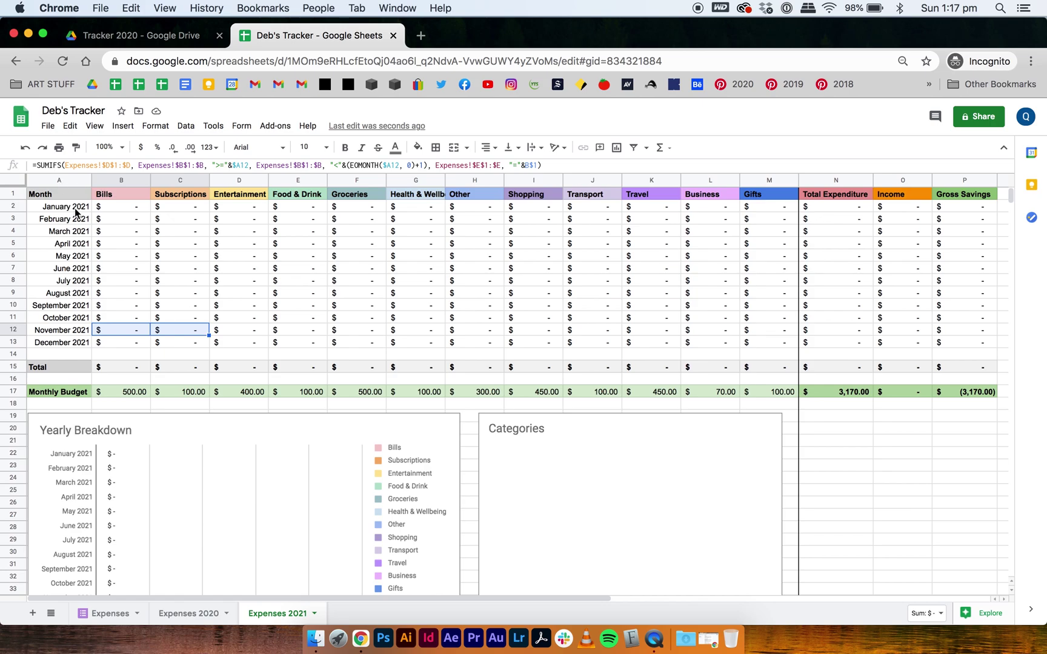
Step: Compare the Expenses 2020 and Expenses 2021 sheets, and return to the Tracker 2020 folder in Drive
click(202, 618)
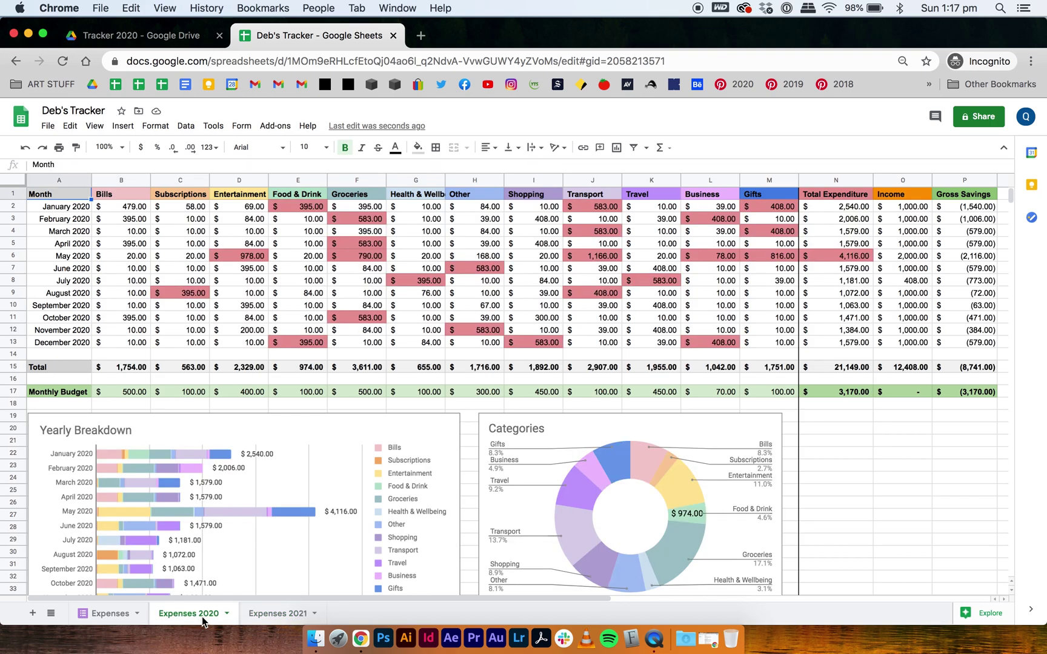
click(281, 614)
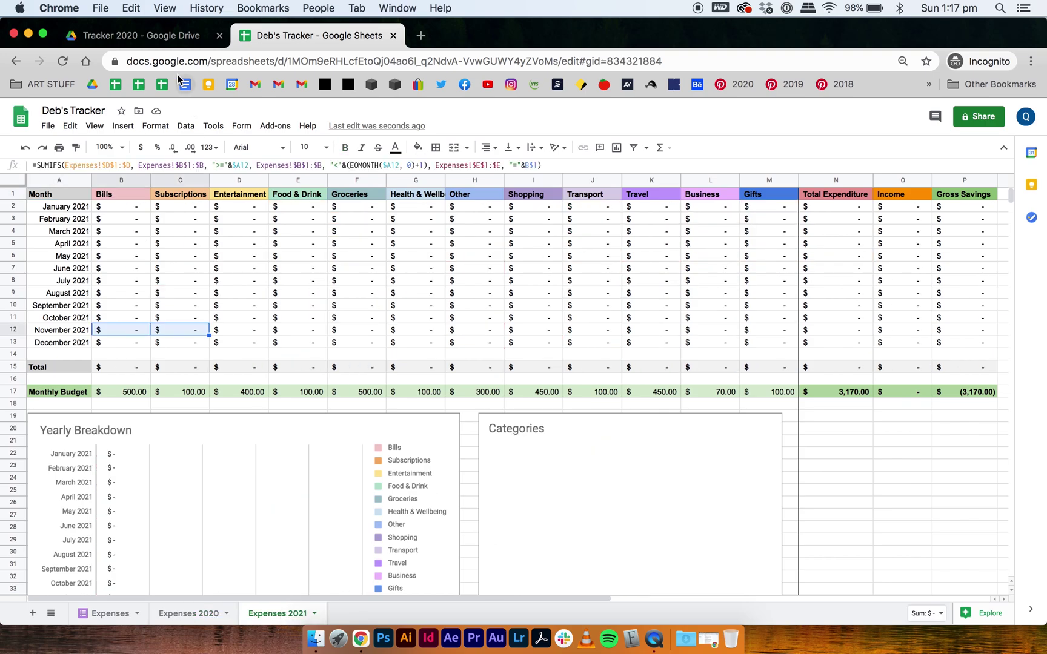
click(147, 42)
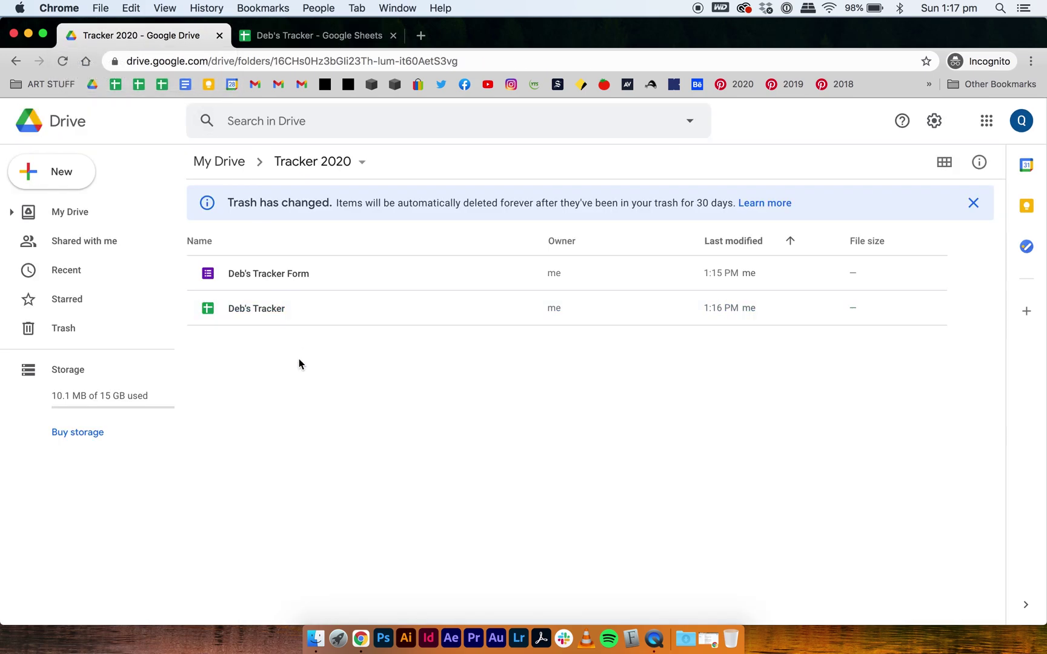
Step: Preview the tracker form from the Tracker 2020 folder and set the Purchase Date to 28/01/2021
double_click(294, 274)
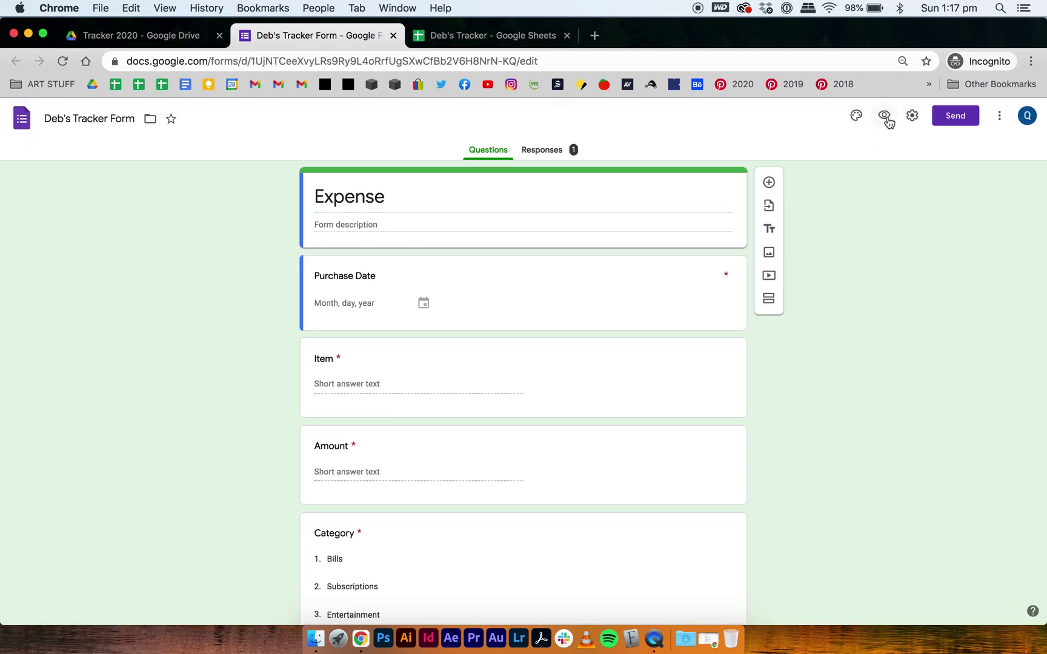
click(885, 116)
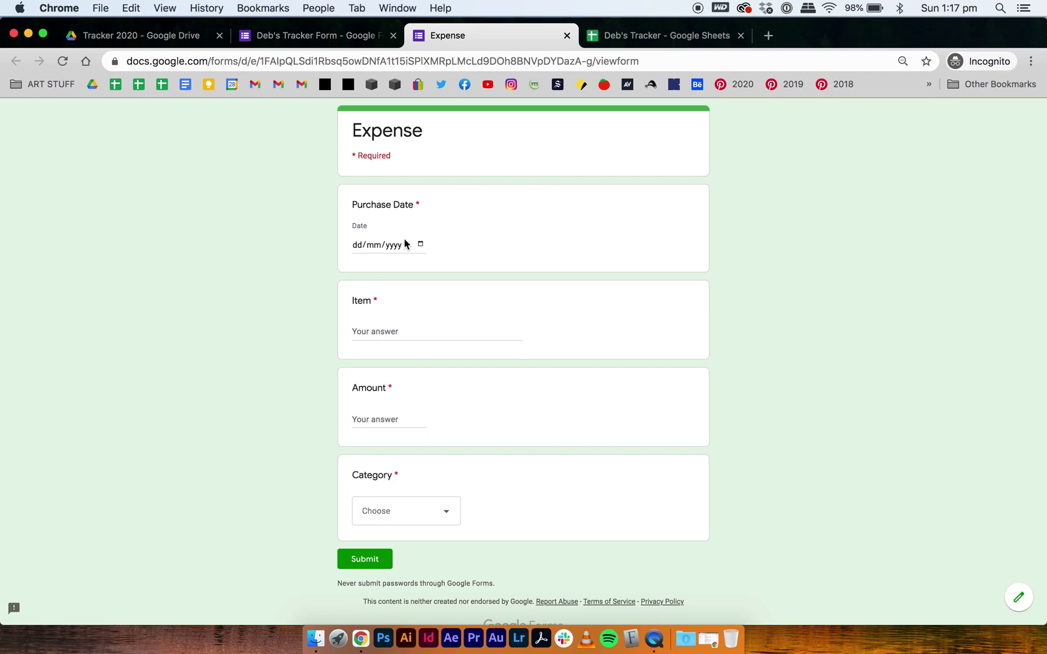
click(419, 245)
click(464, 267)
click(464, 267)
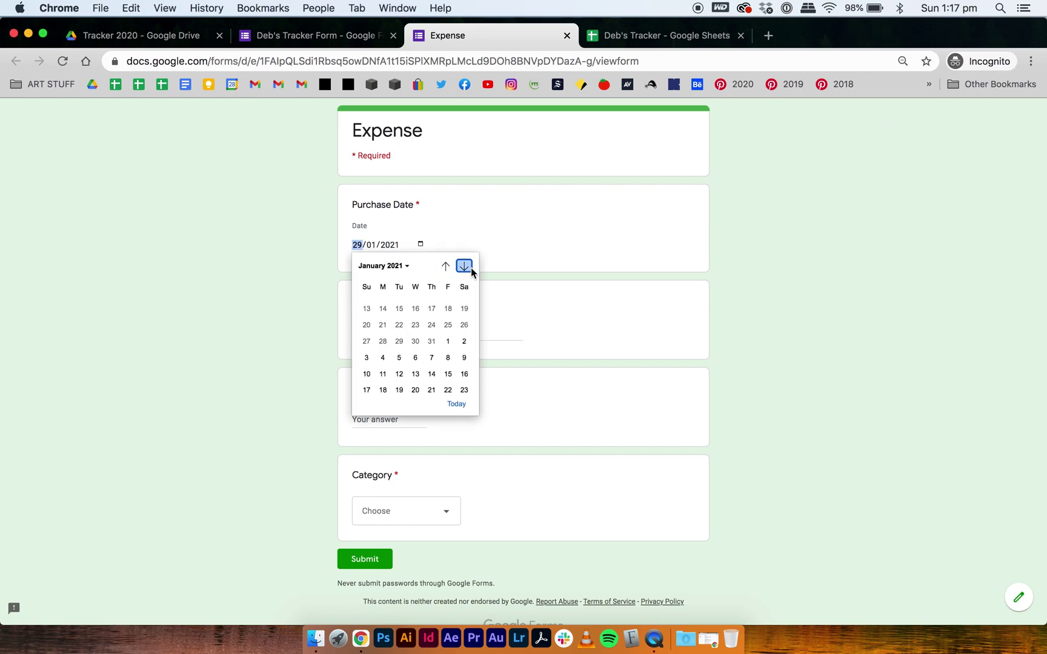
click(432, 368)
Step: Enter the item "Example" with amount 2021 and category Food & Drink, and submit the expense response
click(405, 327)
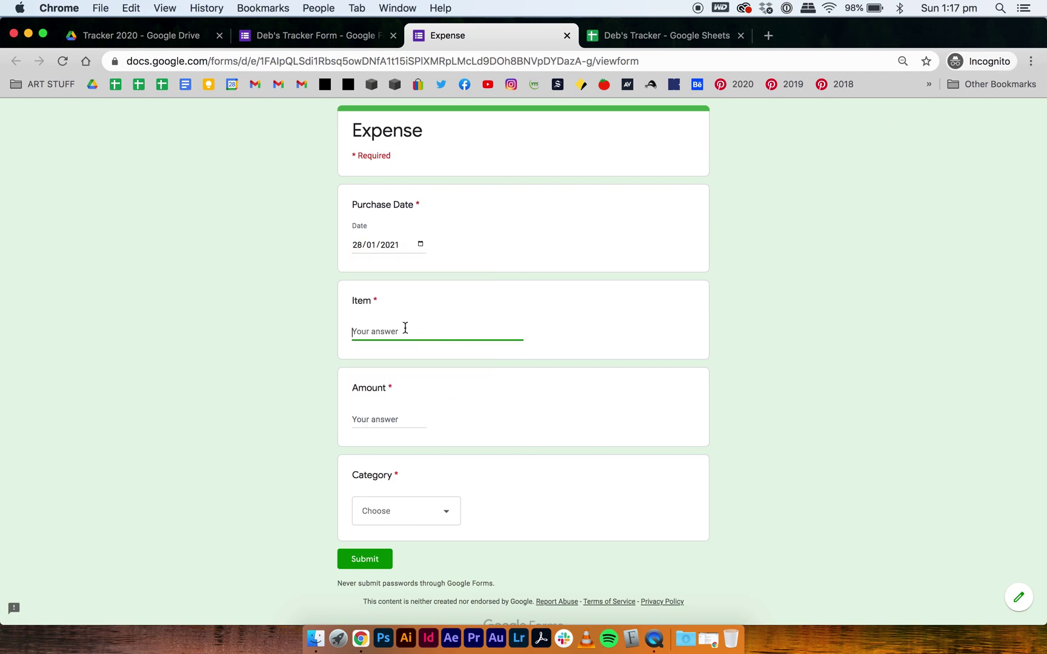
text(Example)
click(391, 420)
text(2021)
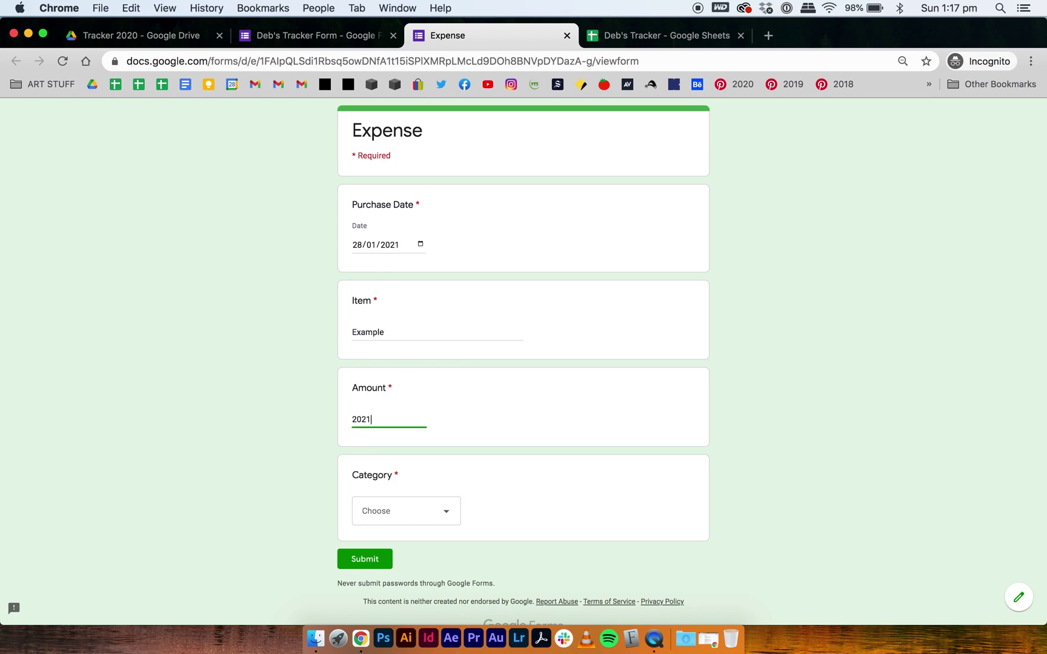
click(399, 520)
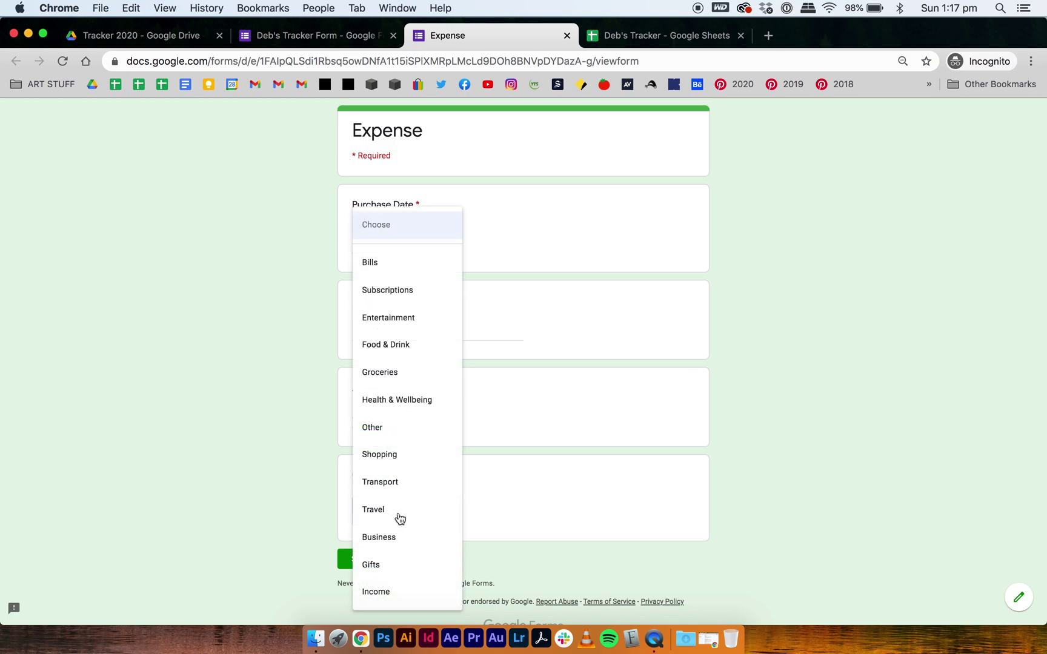
click(407, 345)
click(357, 557)
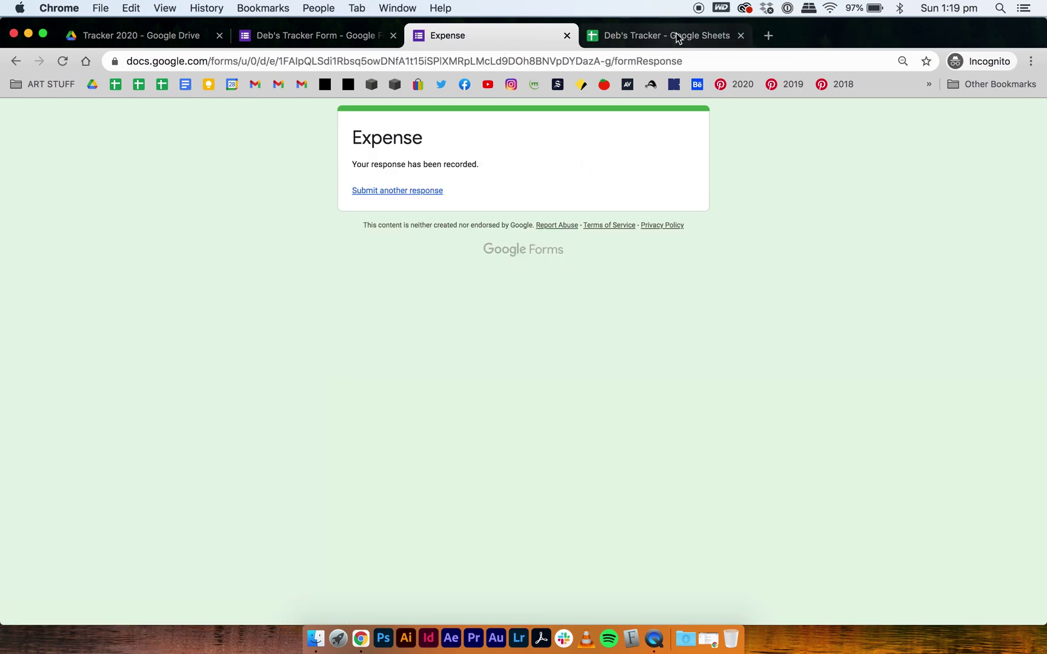
Step: Check the submitted January 2021 expense in the tracker spreadsheet's Expenses 2021 summary and Expenses list
click(678, 38)
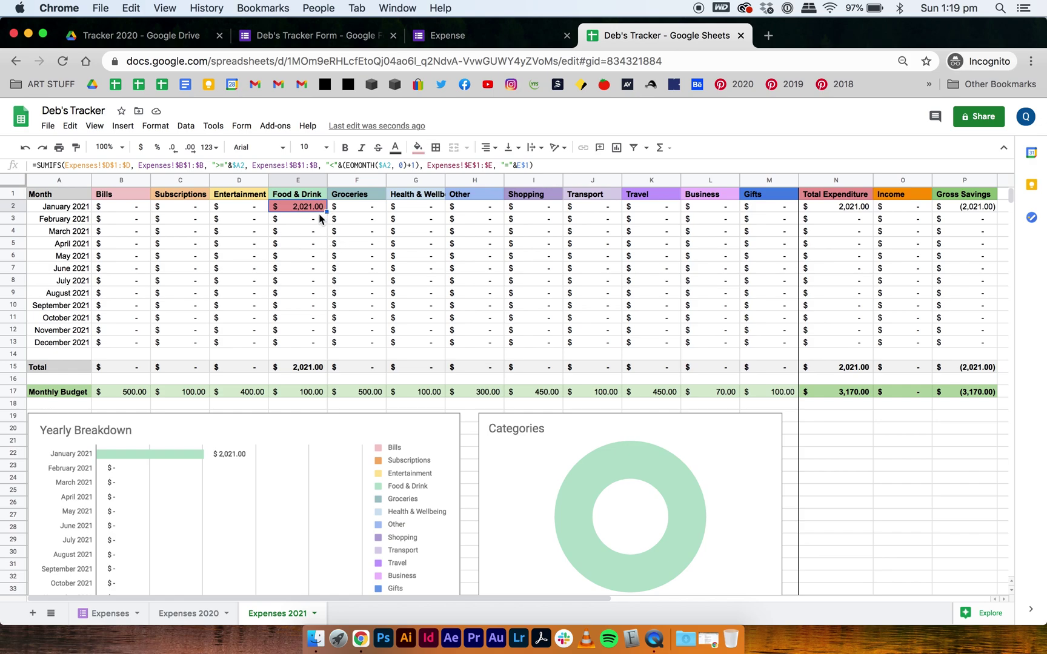
click(119, 614)
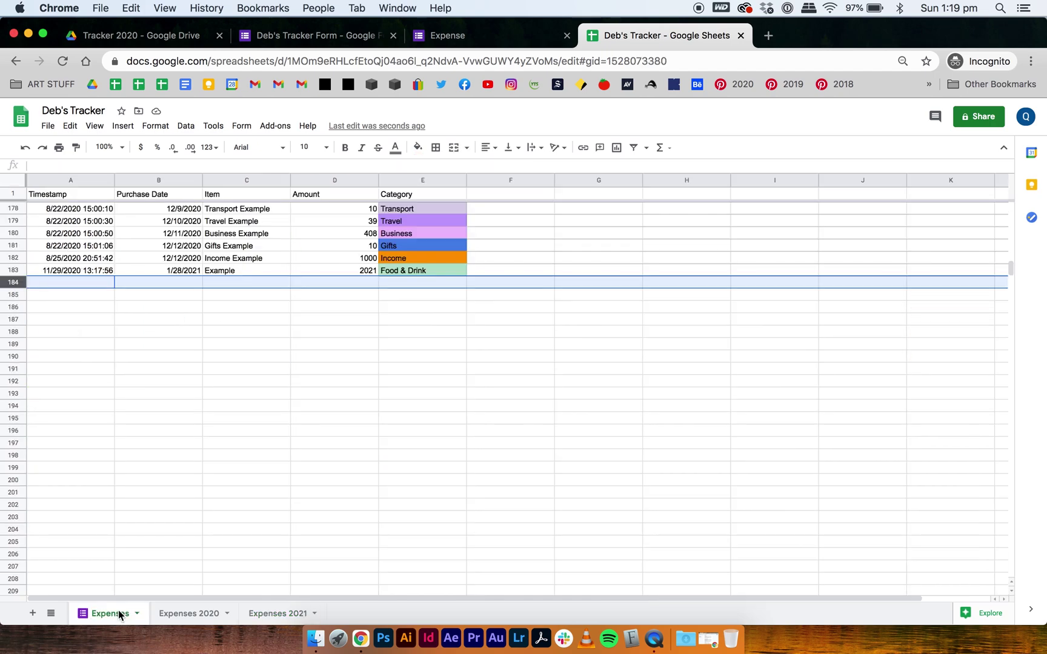
scroll(323, 396, up, 2)
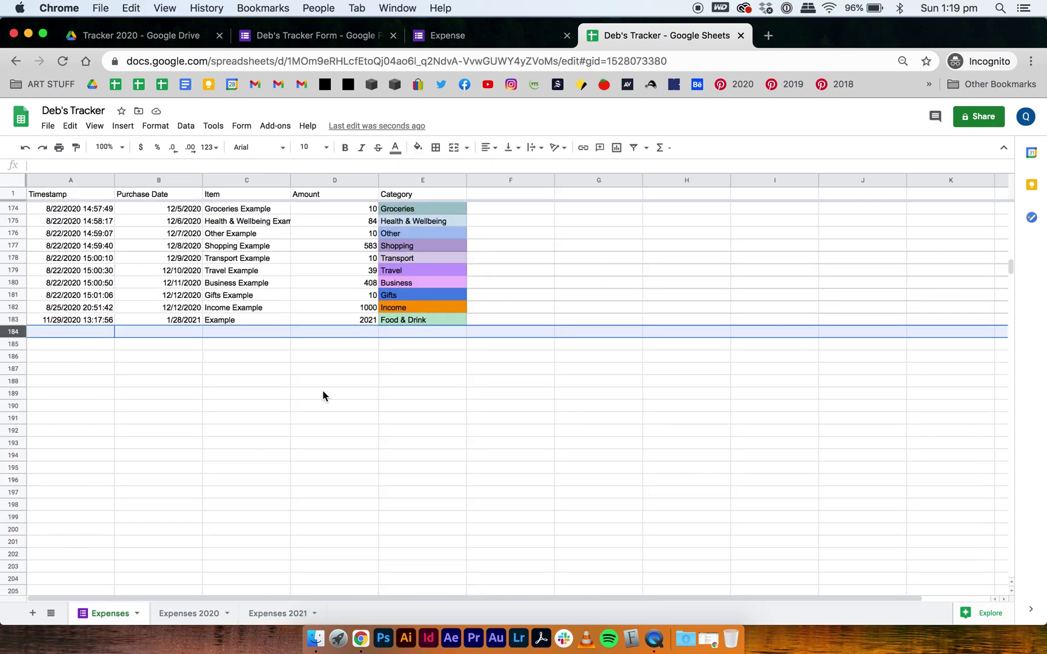
click(271, 612)
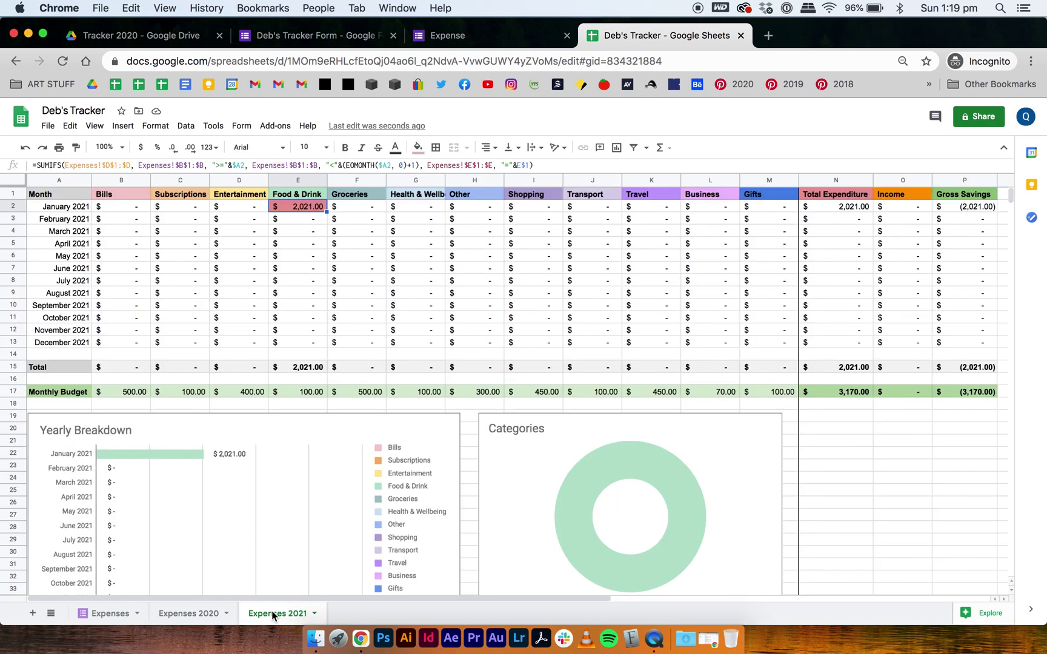
Step: Duplicate the Expenses 2021 sheet and name the copy "Expenses 2022"
click(313, 614)
click(265, 428)
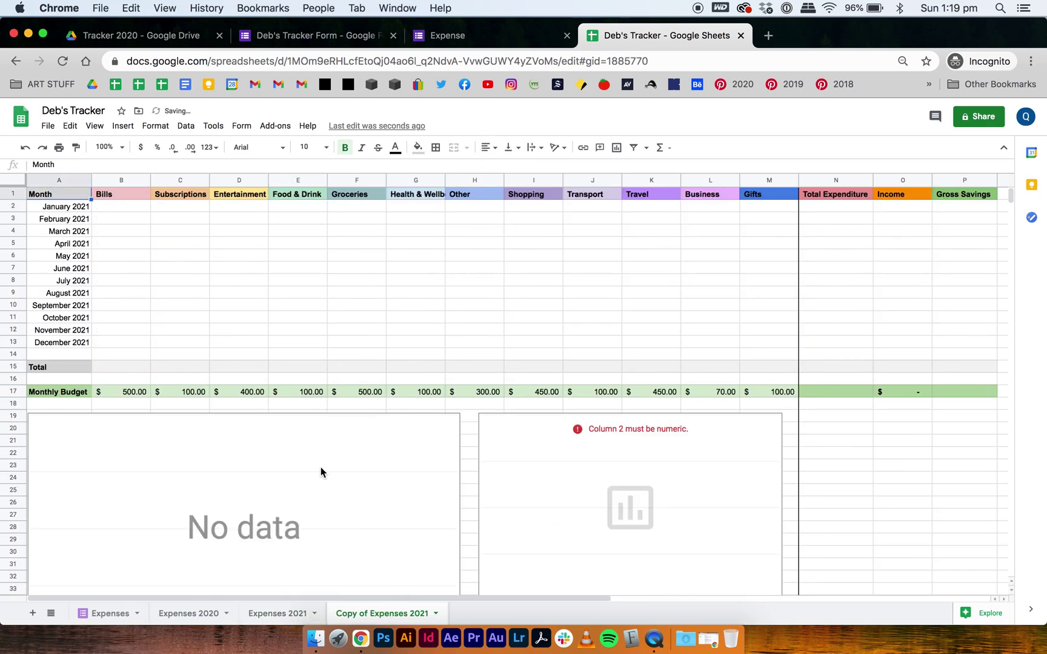
double_click(369, 613)
key(super+BackSpace)
click(385, 613)
key(Delete)
text(2)
key(Return)
Step: Enter 1/1/2022 and 2/1/2022 as the first two months of Expenses 2022 and fill the Month column down to December 2022
click(75, 207)
text(1/1/2022)
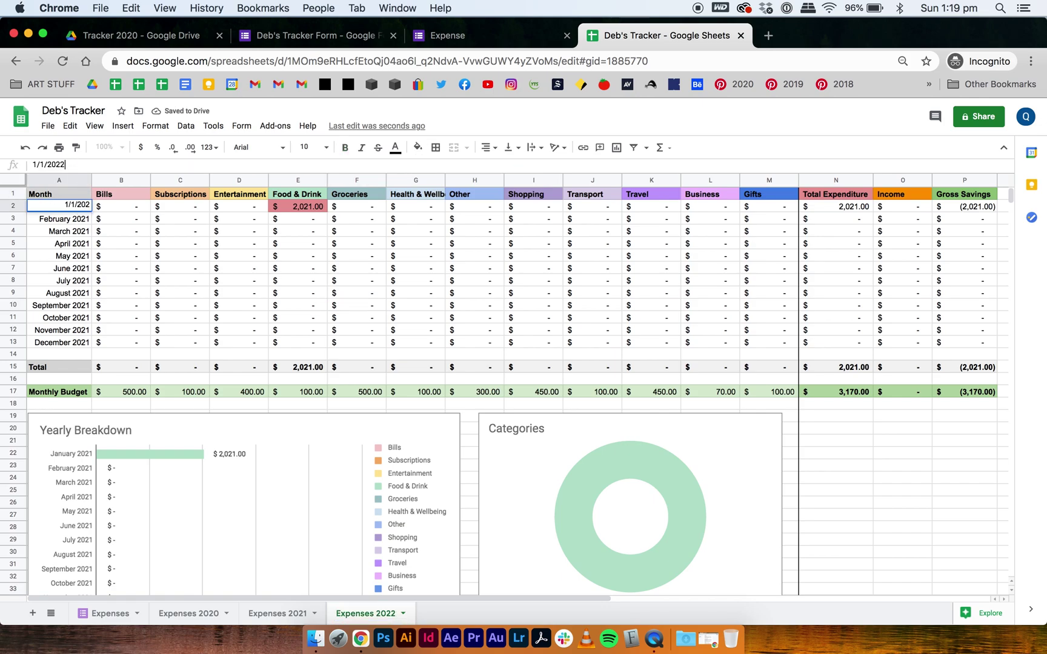
key(Return)
text(2/1/2022)
key(Return)
click(70, 209)
drag(70, 209, 91, 346)
click(216, 280)
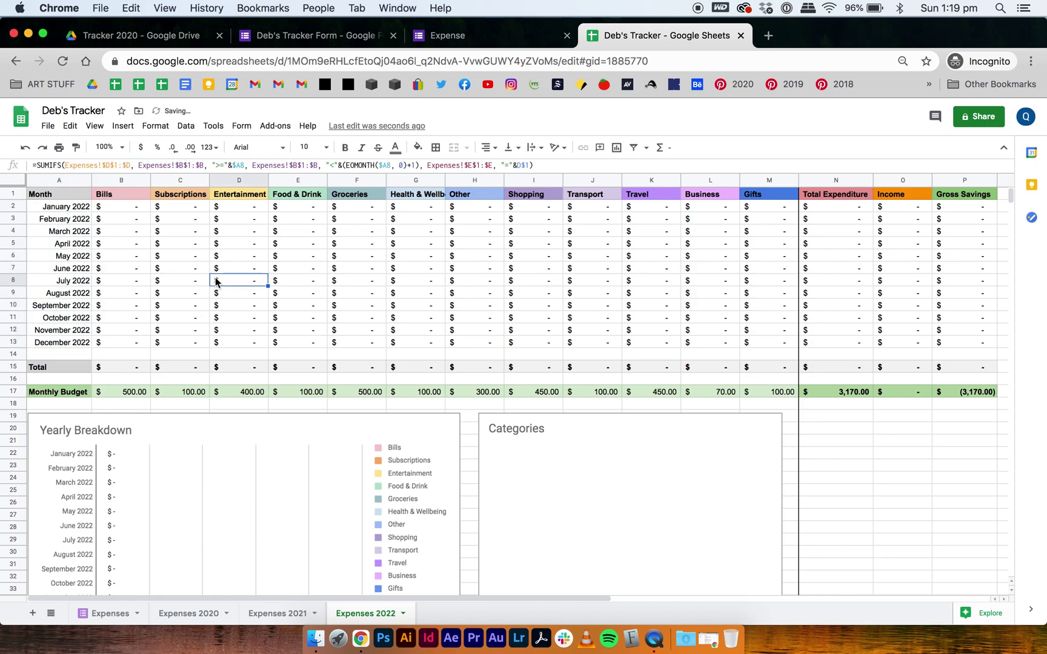
Step: Start another response in the Expense form and set its Purchase Date to 15/06/2022
click(448, 35)
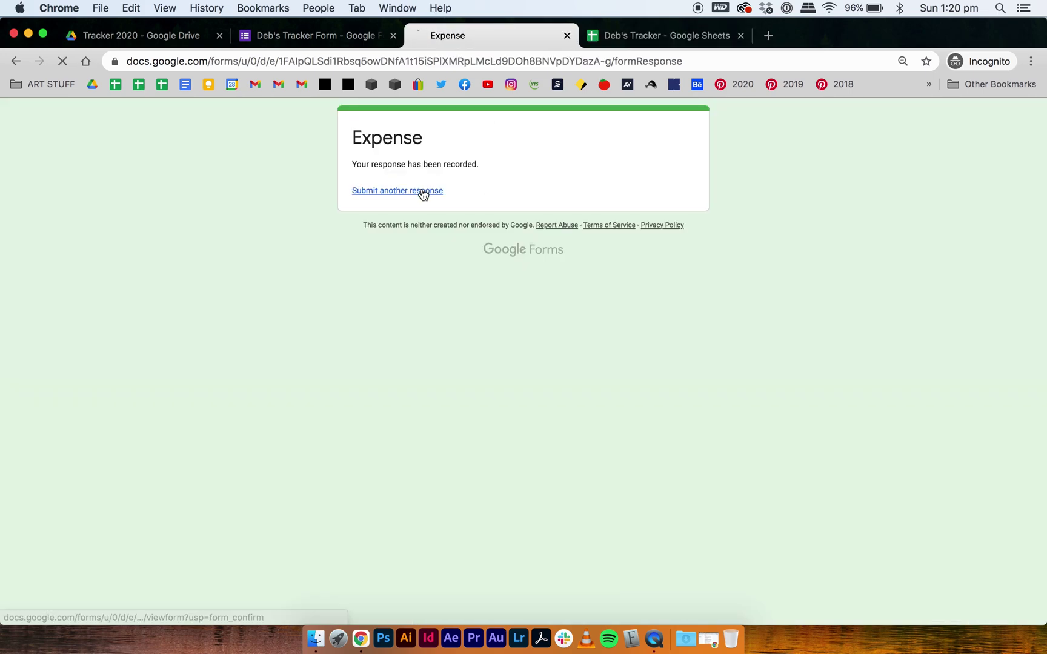
click(423, 194)
click(420, 243)
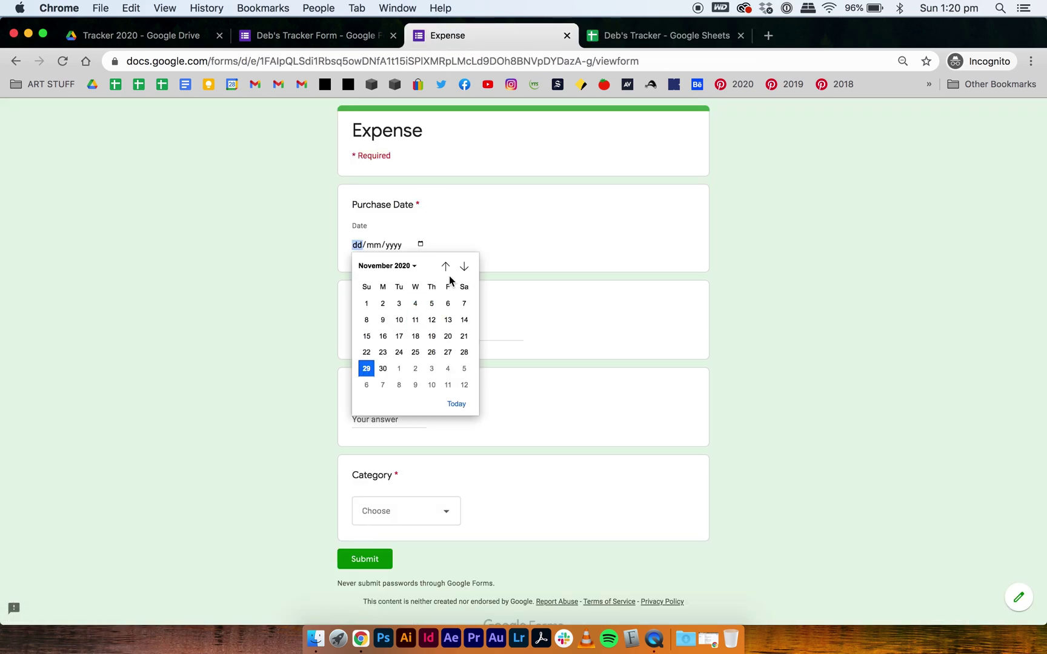
click(411, 267)
click(385, 374)
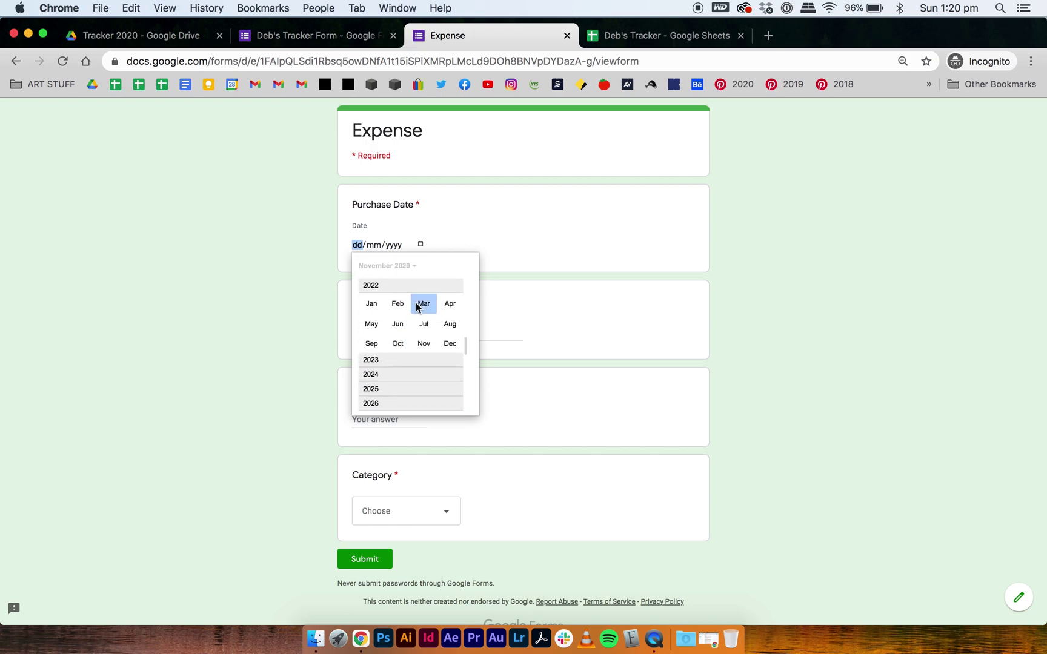
click(396, 323)
click(415, 336)
Step: Enter the item "Example" with amount 250 and category Subscriptions, and submit the response
click(351, 334)
text(Example)
click(411, 420)
text(250)
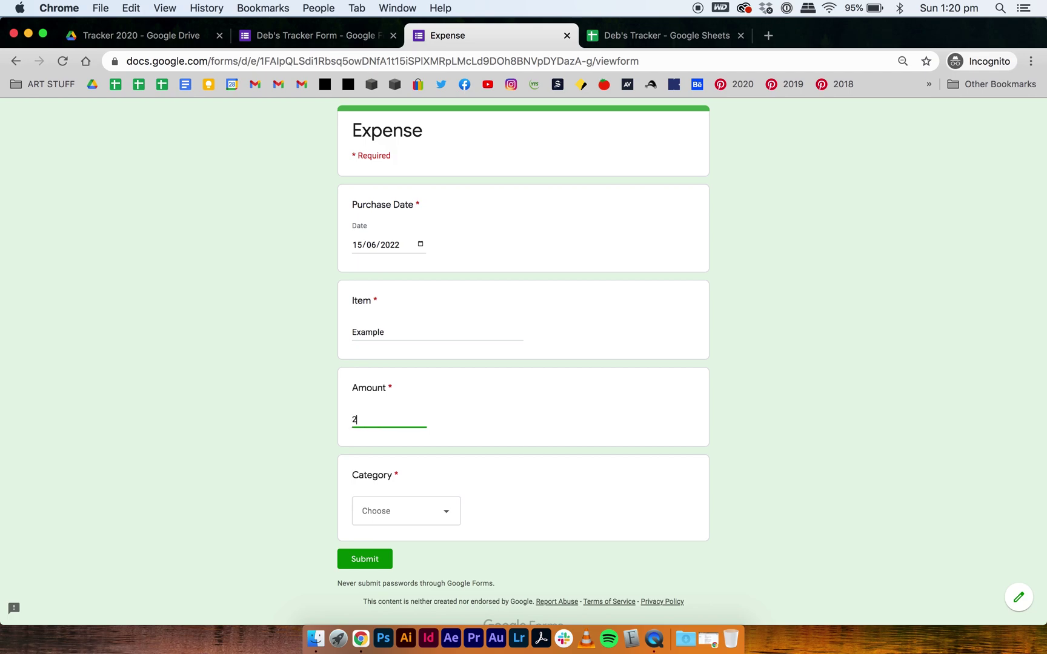
click(418, 520)
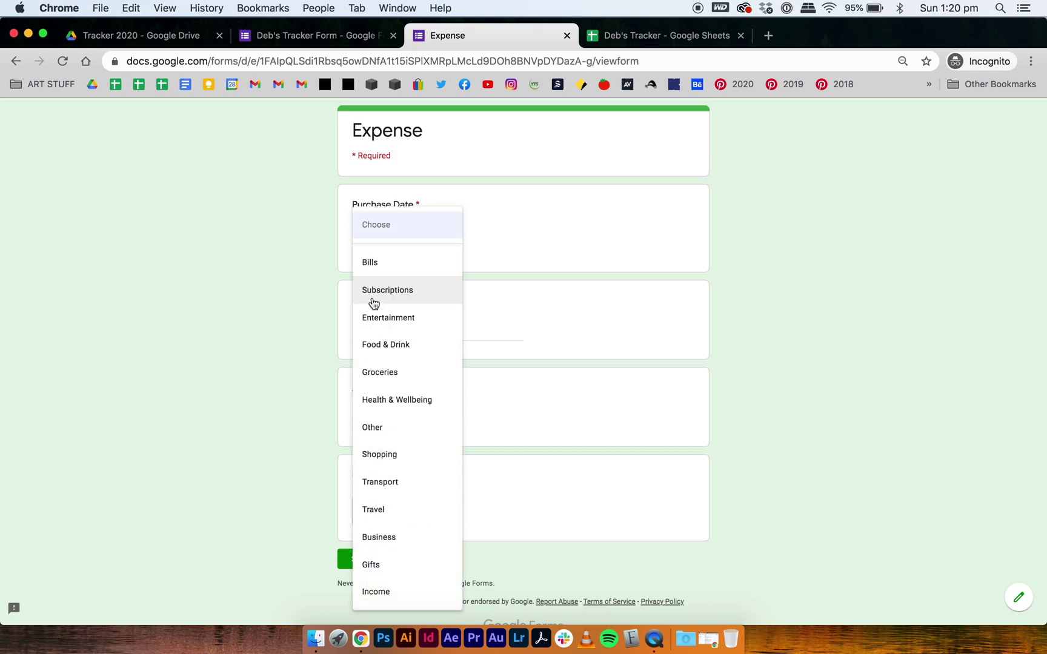
click(406, 292)
click(365, 559)
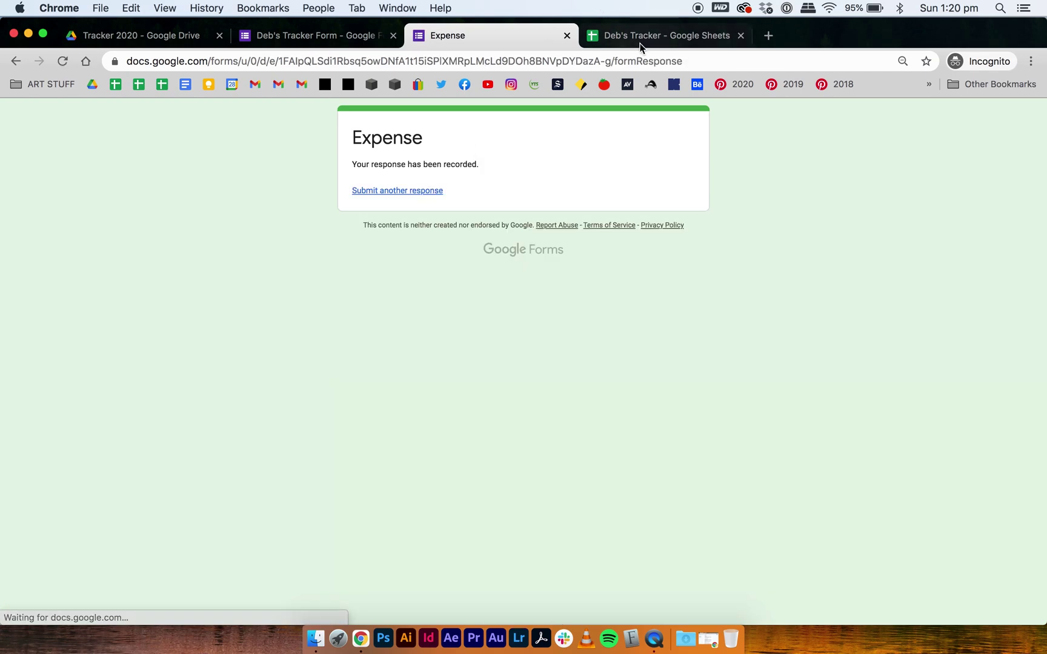
Step: Check the new June 2022 expense in the tracker spreadsheet and review the Expenses list and the yearly summary sheets
click(626, 35)
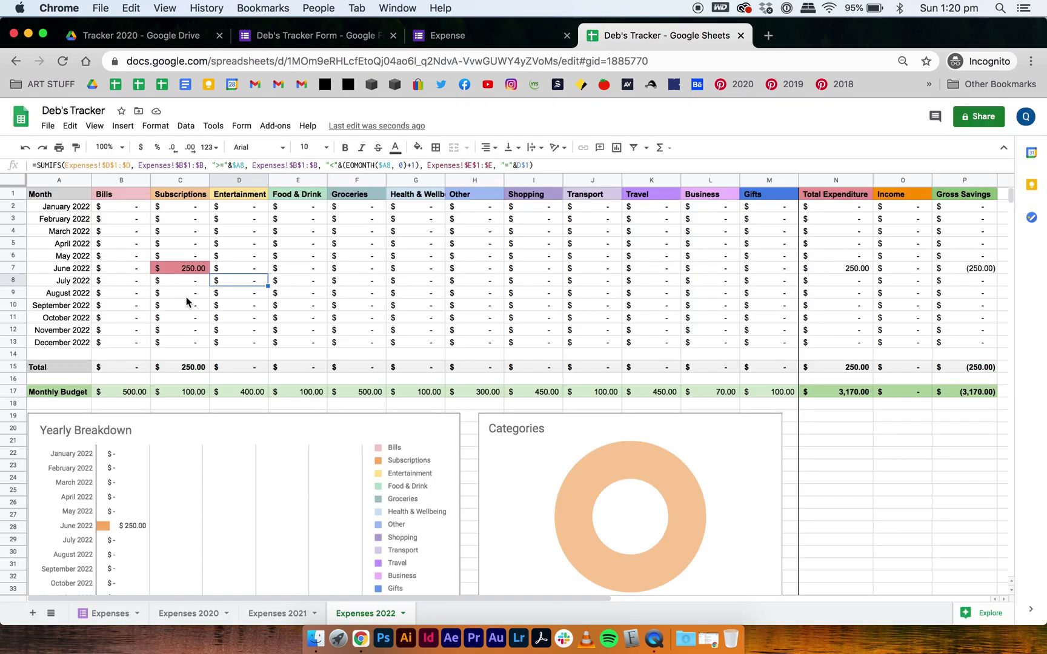
click(121, 614)
scroll(418, 429, down, 3)
key(alt+Down)
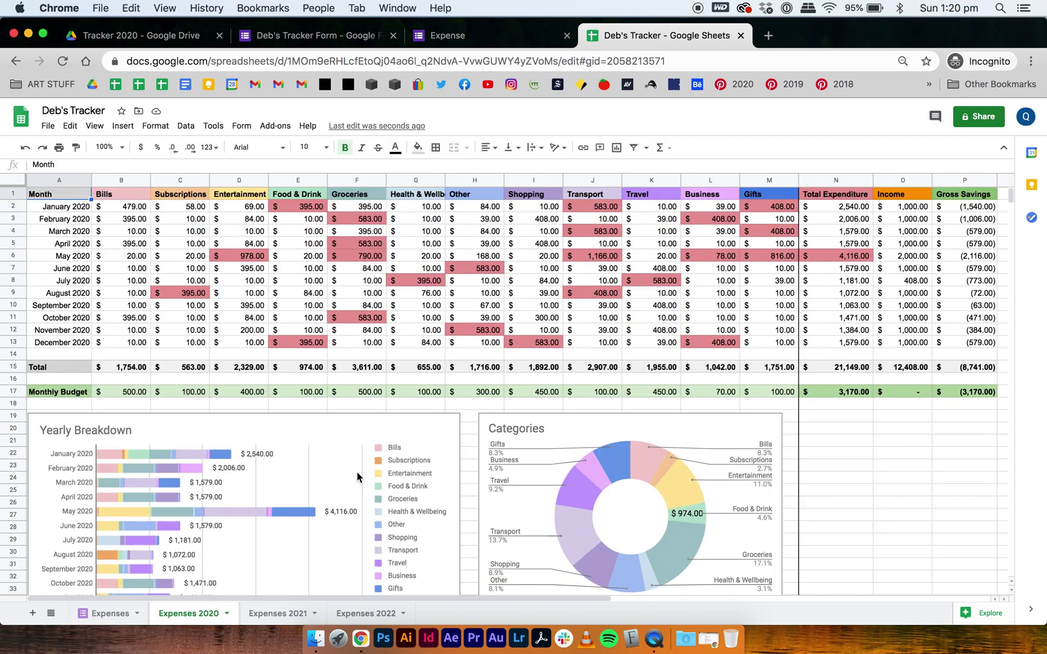
scroll(357, 472, down, 1)
key(alt+Down)
key(alt+Down)
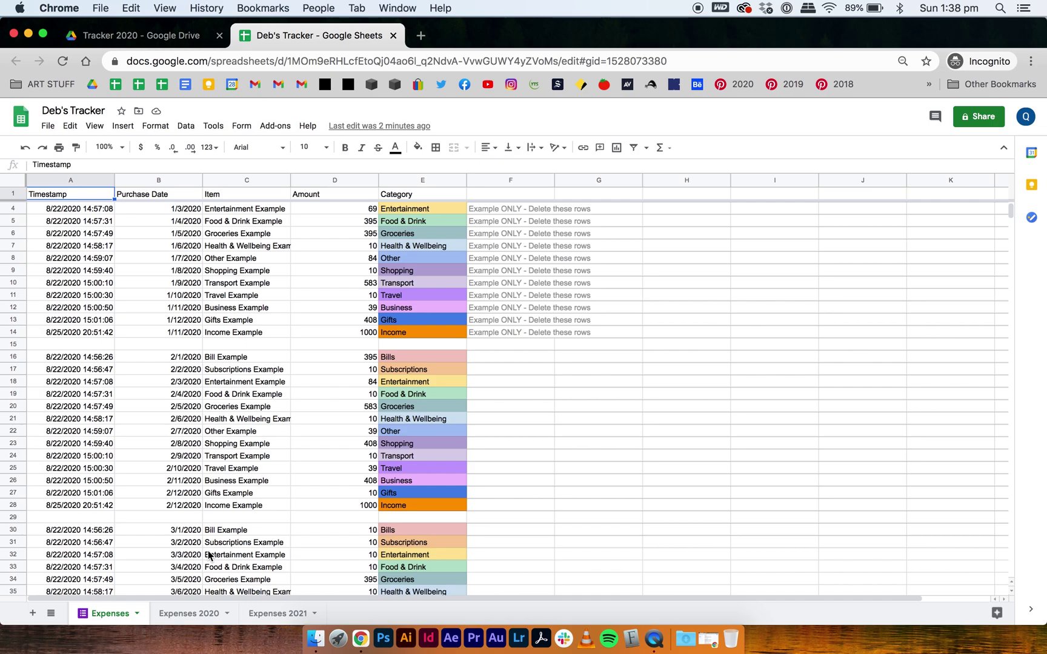
Step: Rename the form-linked Expenses sheet to "Expense List 2020"
scroll(209, 556, down, 15)
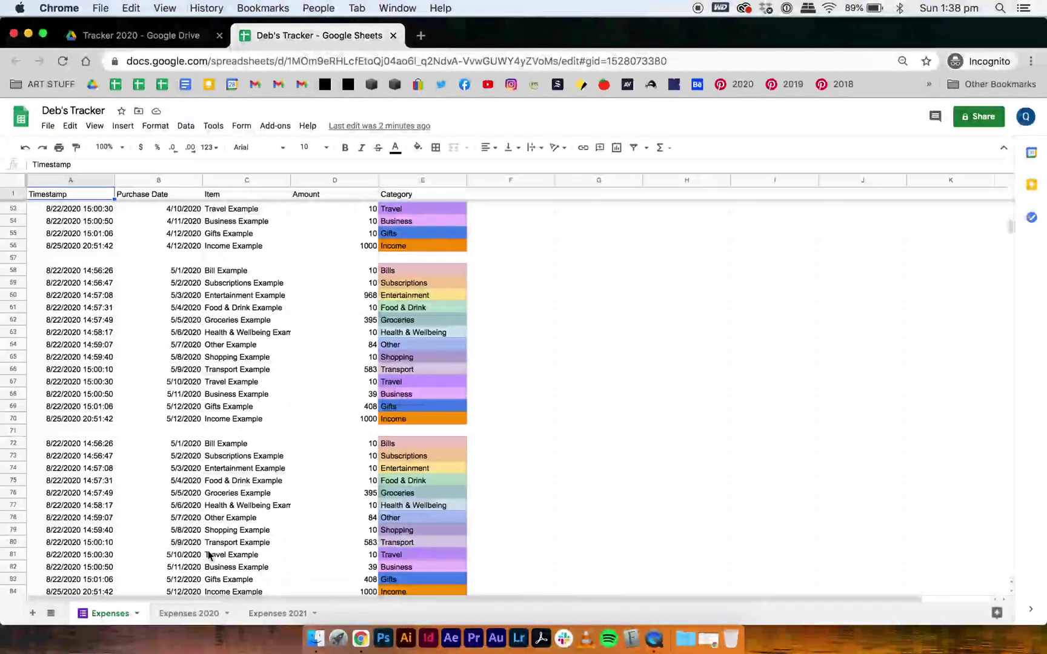
scroll(210, 555, down, 6)
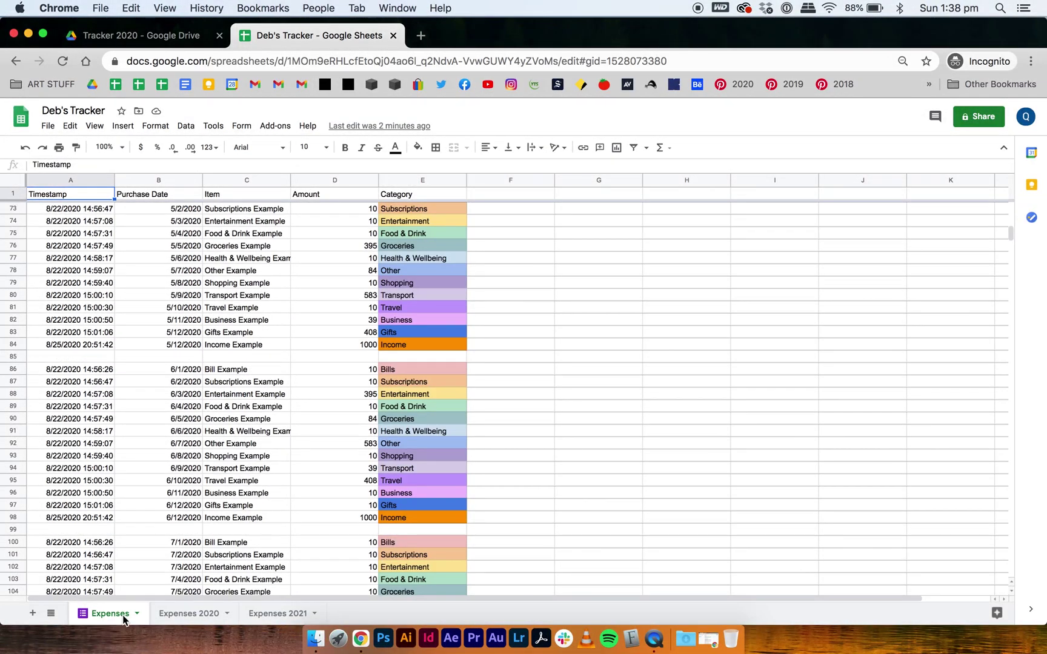
click(137, 614)
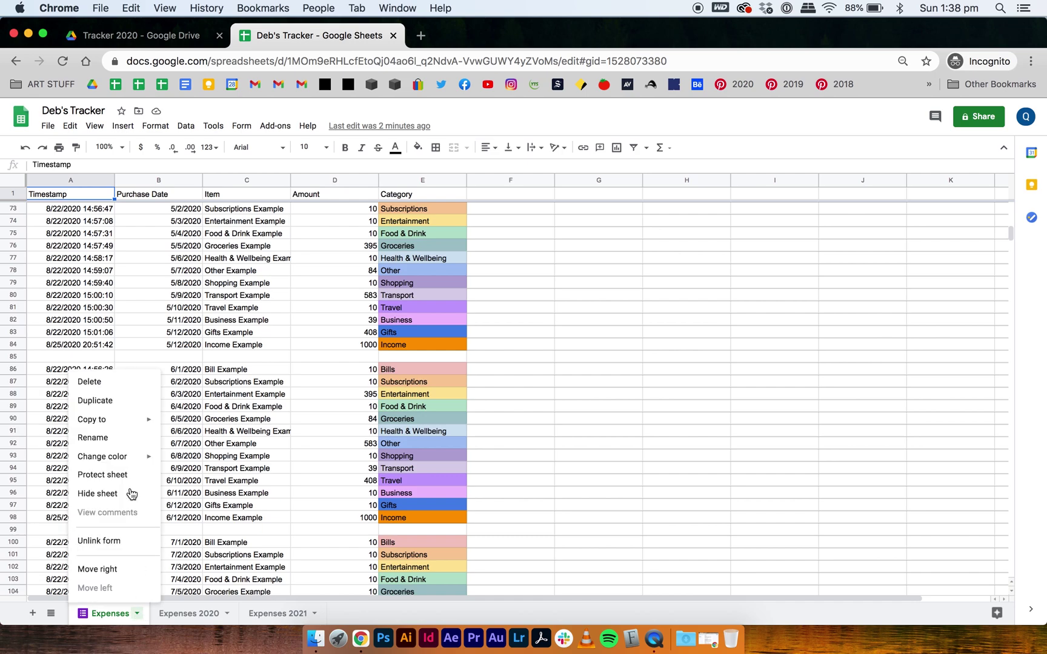
click(115, 437)
text(Expense List 2020)
click(169, 484)
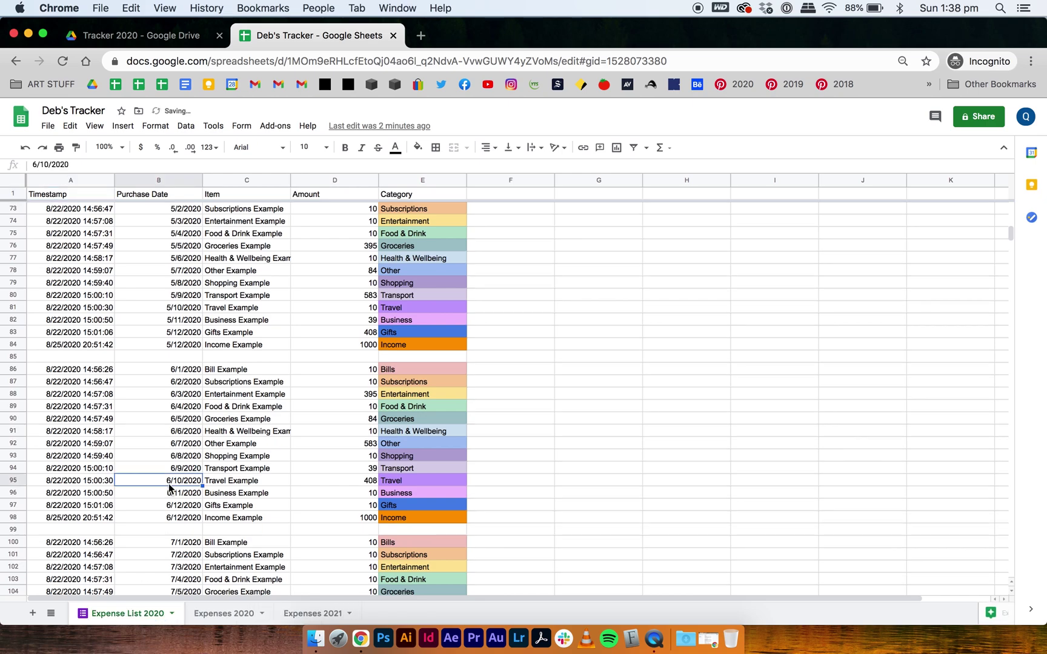
Step: Return to the Tracker 2020 folder in Drive and add 2020 to the end of the tracker form's name
click(165, 35)
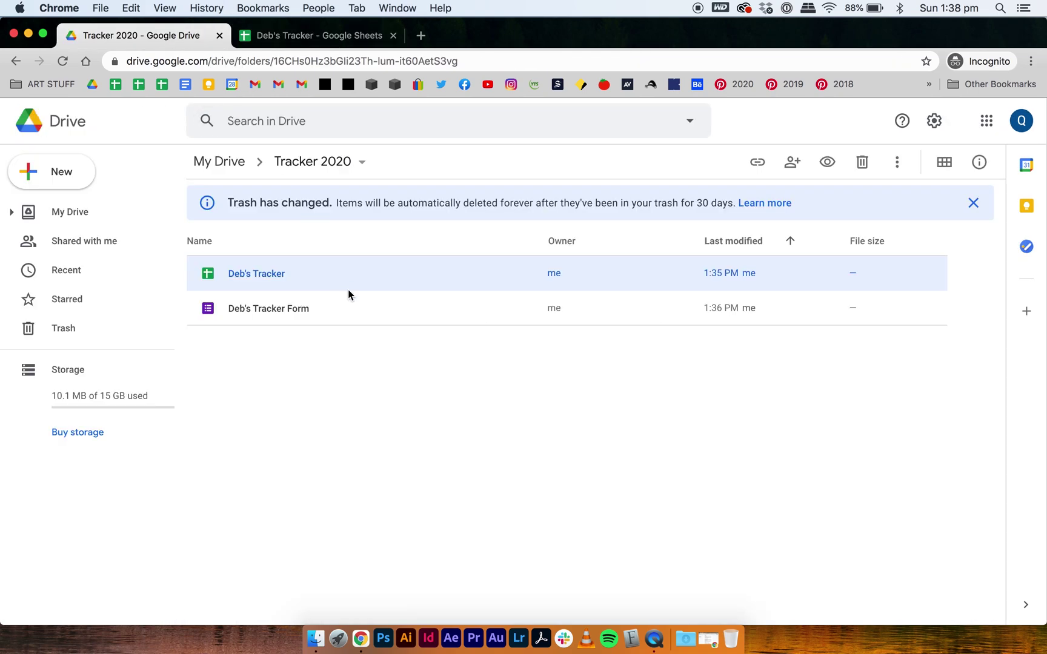
click(304, 275)
right_click(307, 275)
click(382, 484)
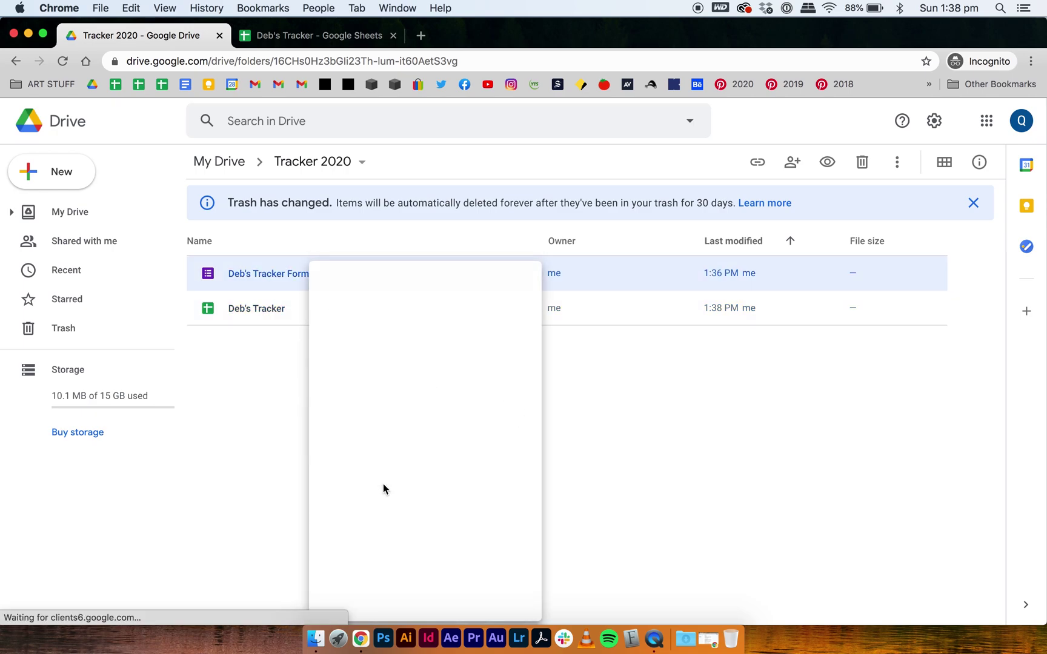
click(540, 358)
text(2020)
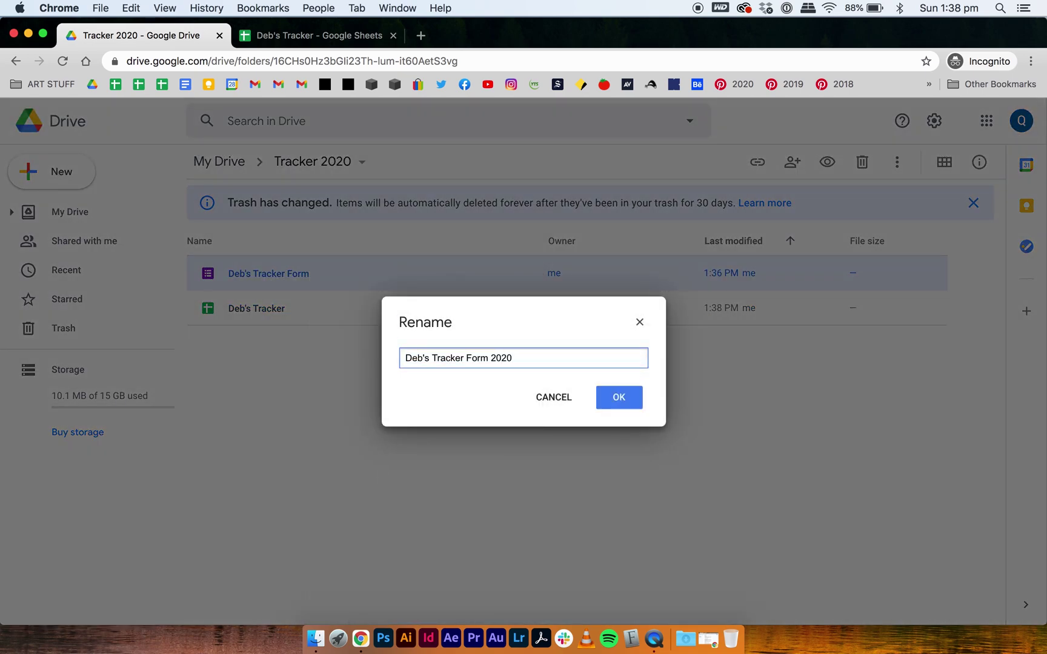
click(623, 397)
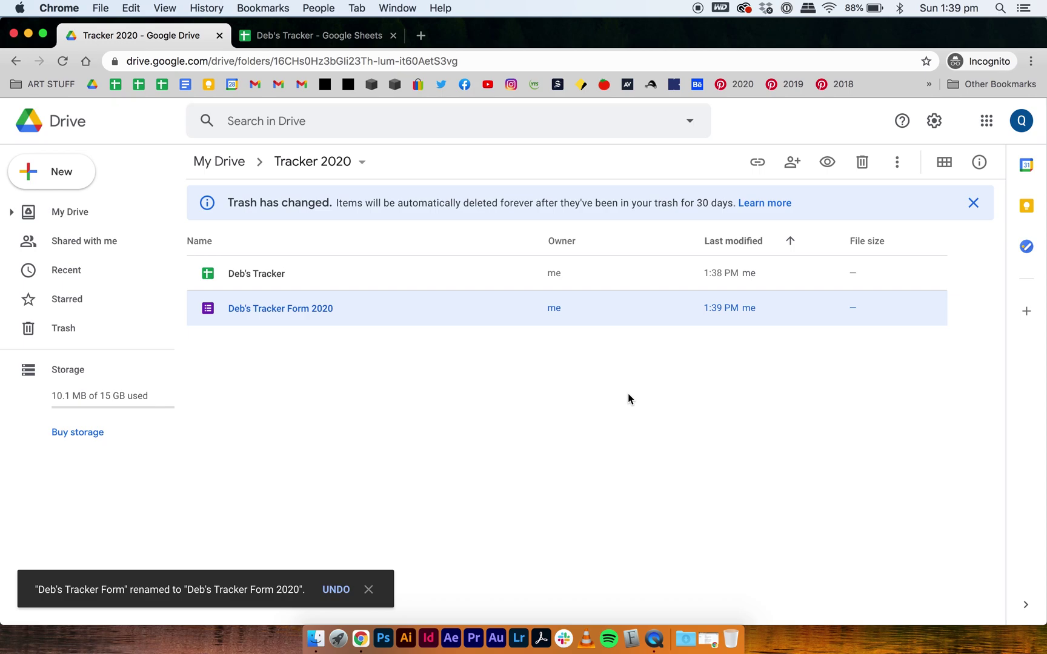
Step: Make a copy of the 2020 tracker form and rename it without "Copy of" and with 2021 as the year
click(897, 162)
click(757, 380)
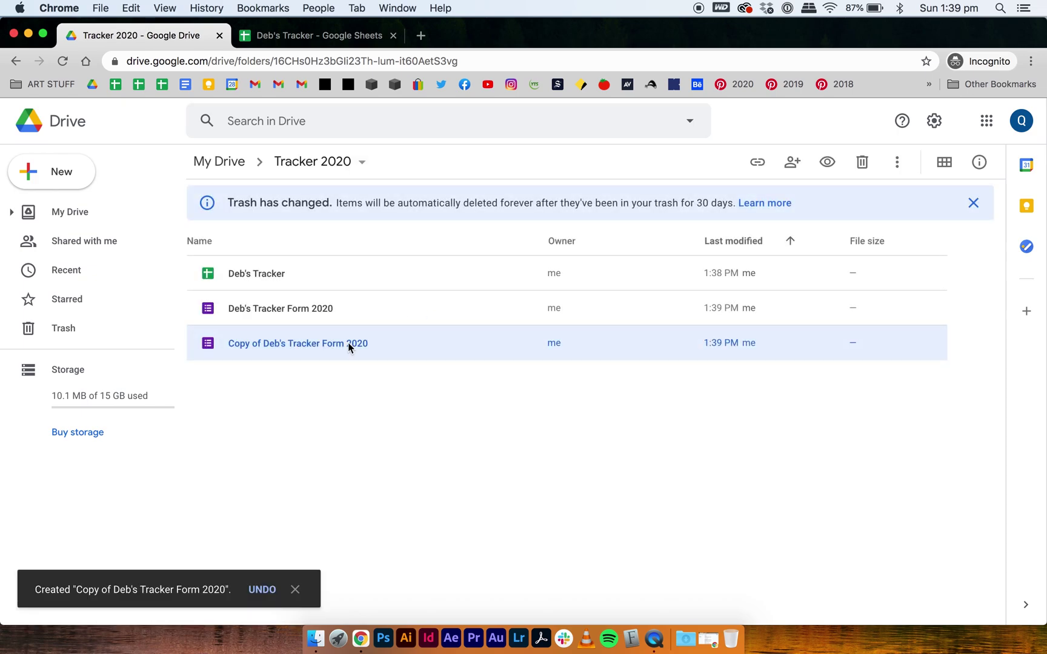
right_click(348, 343)
click(422, 482)
click(428, 358)
drag(428, 358, 357, 356)
key(BackSpace)
click(532, 357)
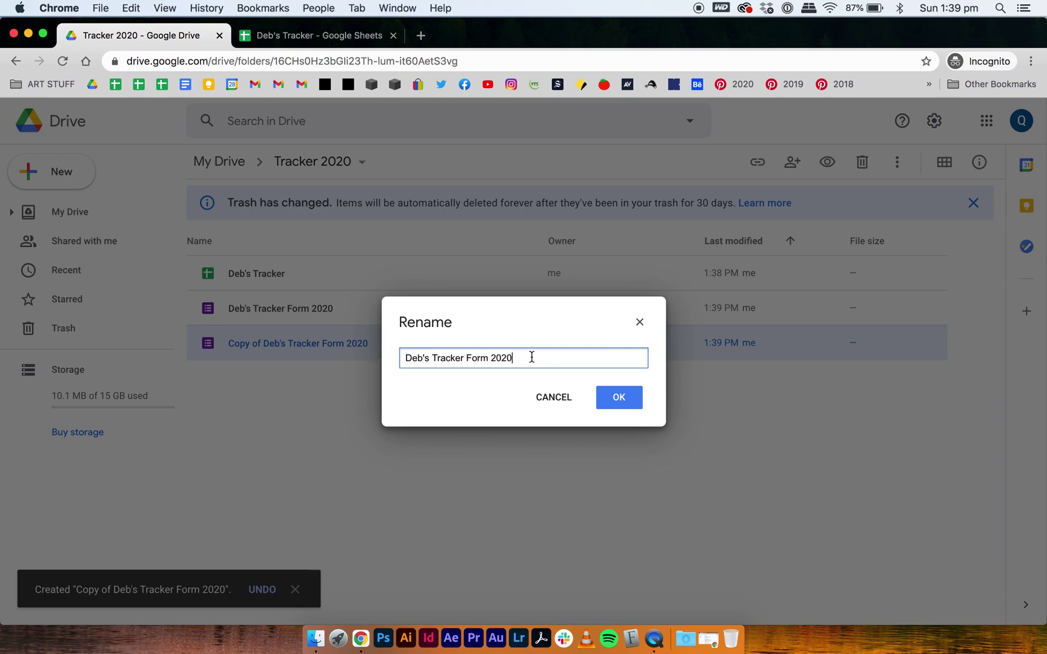
click(614, 407)
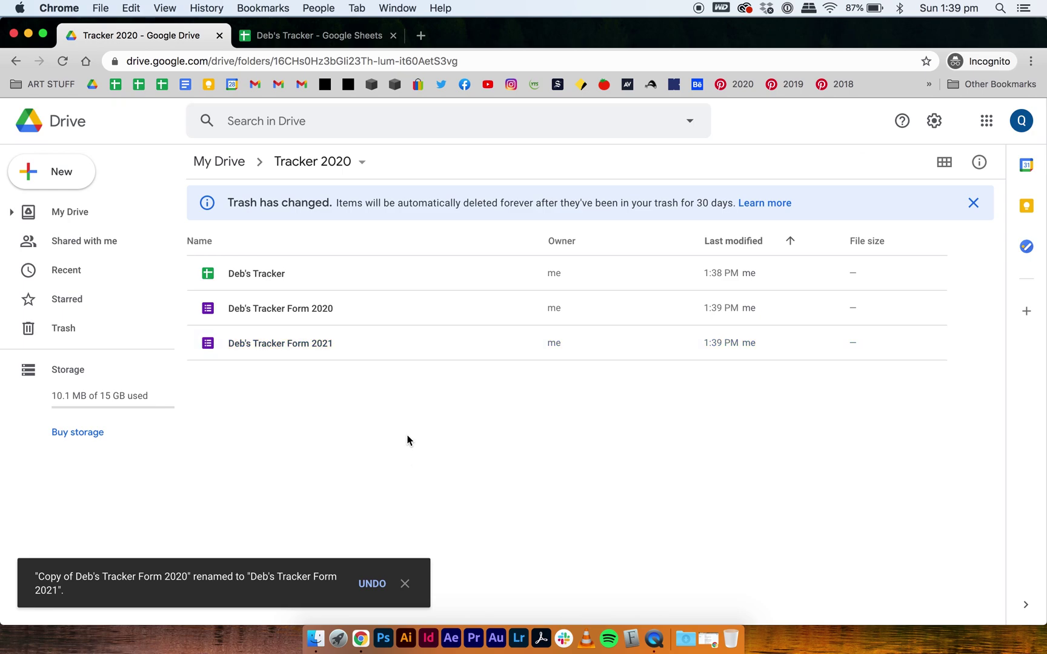
Step: Open the 2021 tracker form and send its responses to the existing tracker spreadsheet instead of a new one
double_click(386, 345)
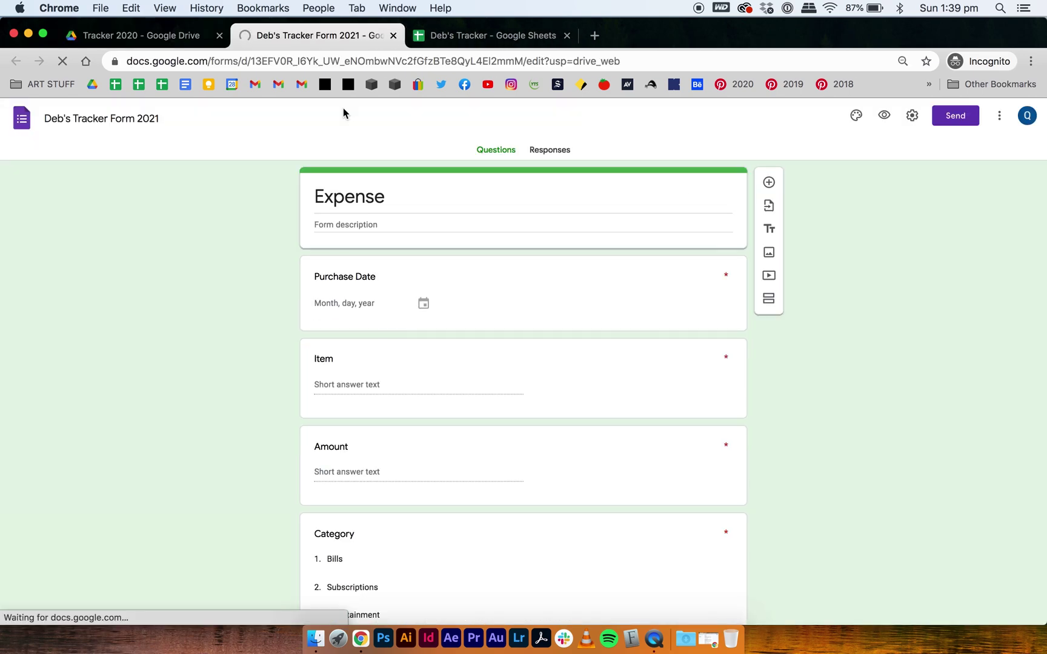
click(561, 151)
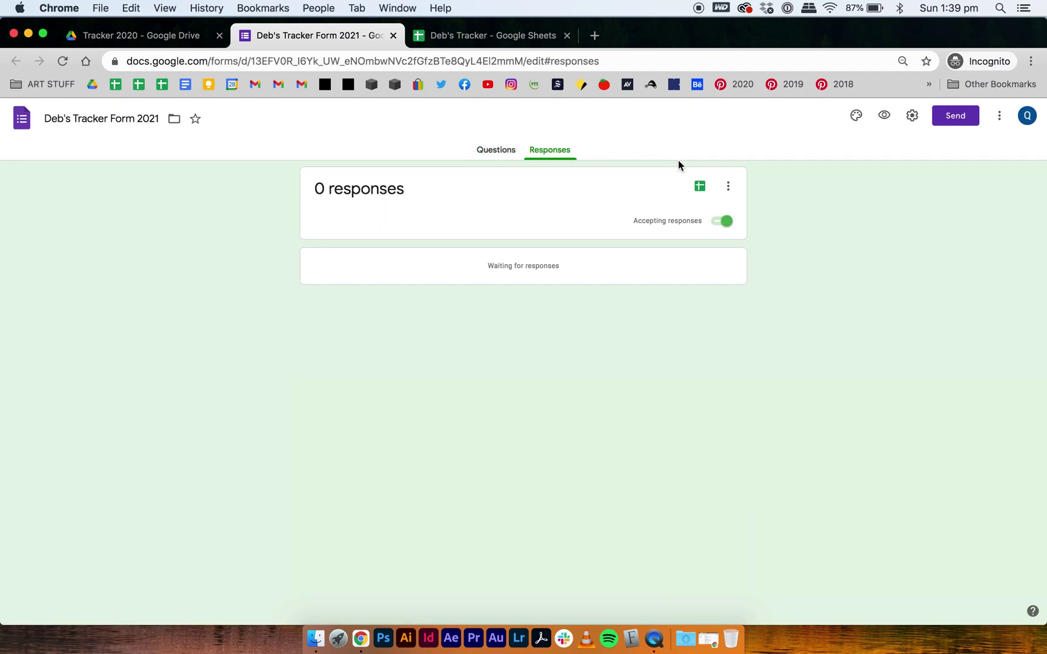
click(700, 188)
click(438, 217)
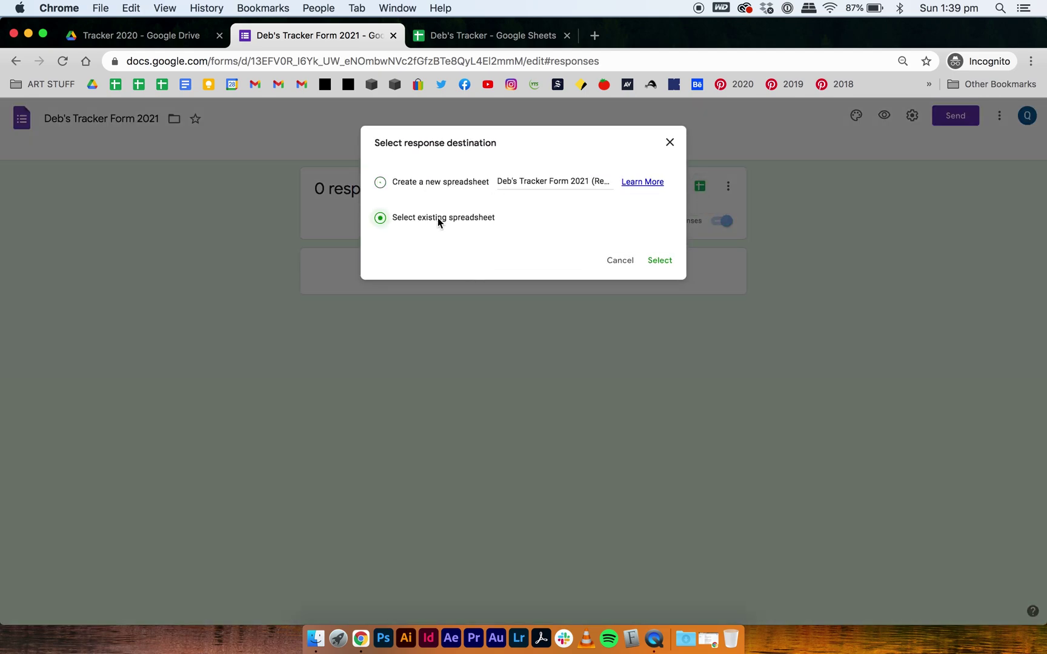
click(667, 261)
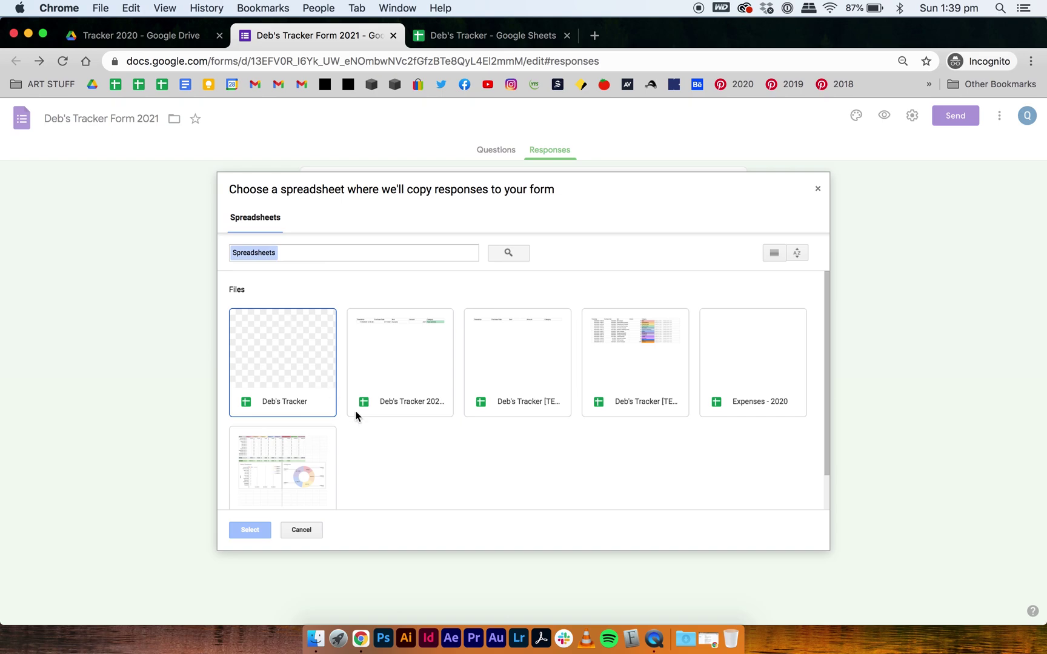
double_click(273, 378)
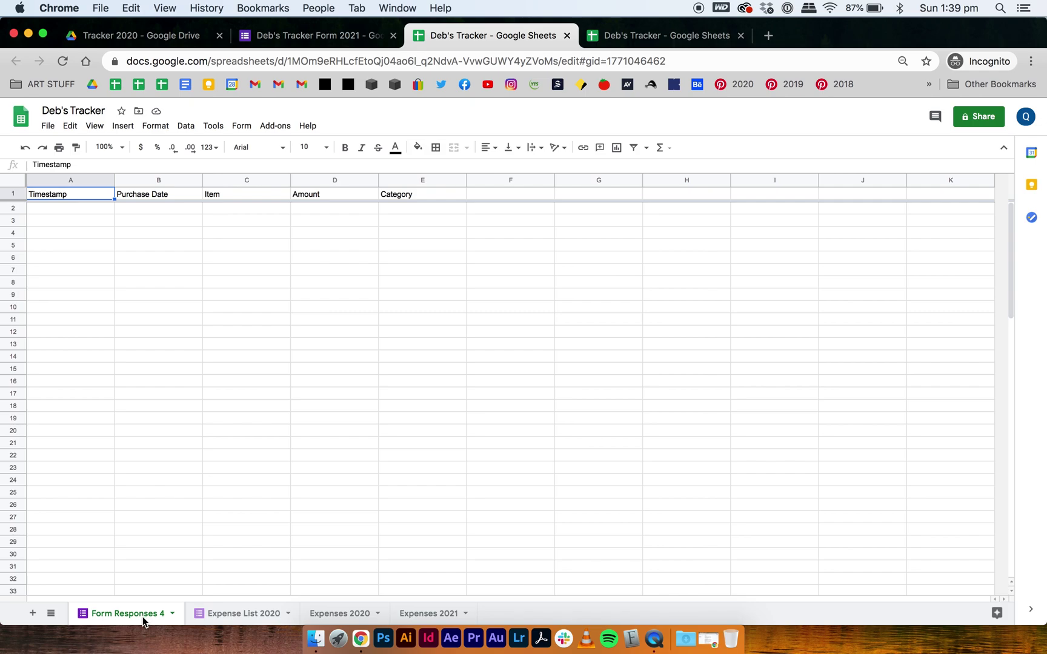
Step: Rename the new form responses sheet to "Expense List 2021"
right_click(143, 620)
click(103, 446)
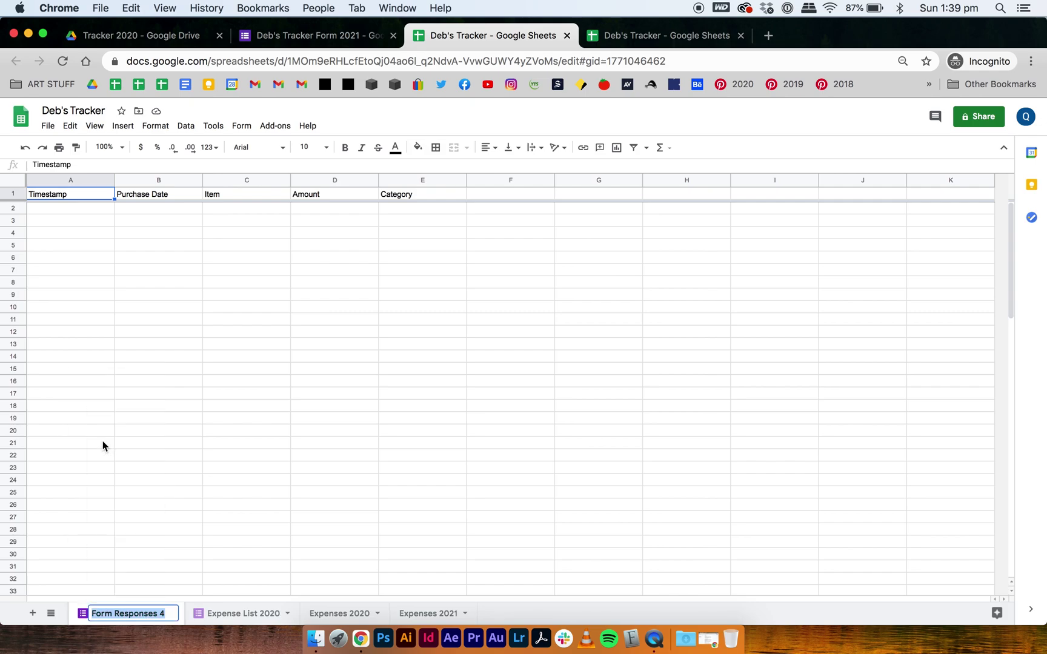
text(Expense)
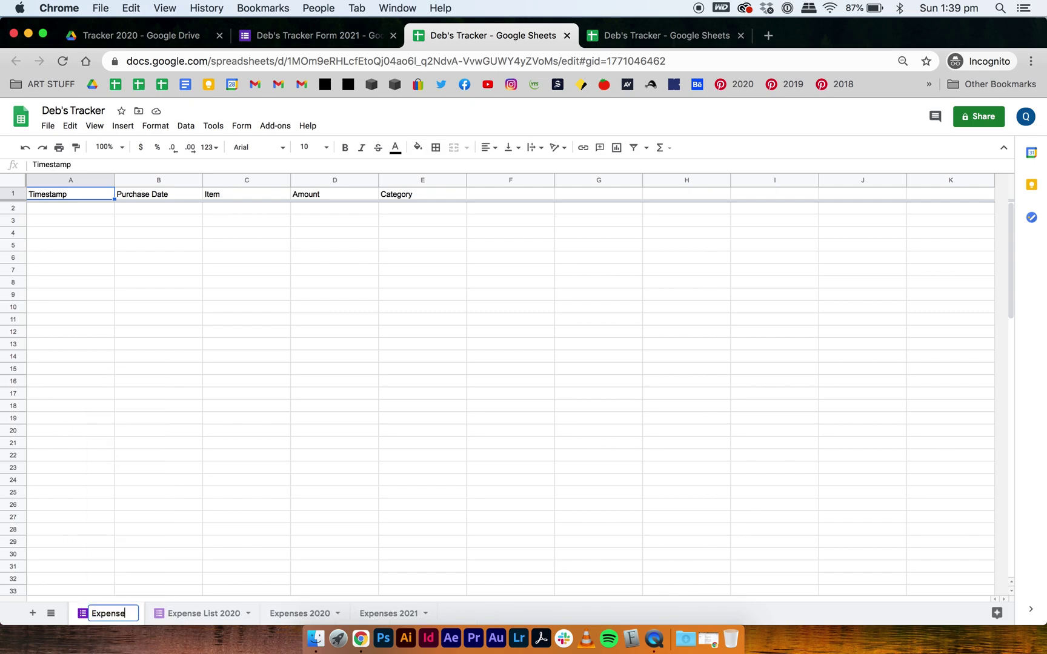
text( List 2021)
key(Return)
click(324, 458)
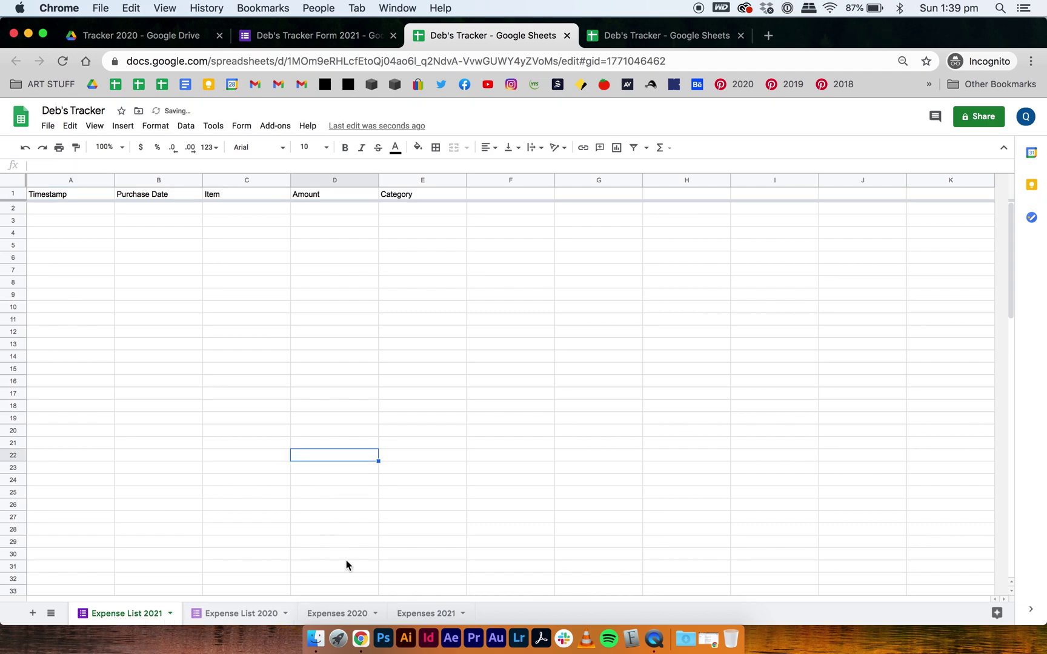
Step: In cell B2 of the Expenses 2021 sheet, change all four 'Expense List 2020' references in the SUMIFS formula to 'Expense List 2021'
click(426, 613)
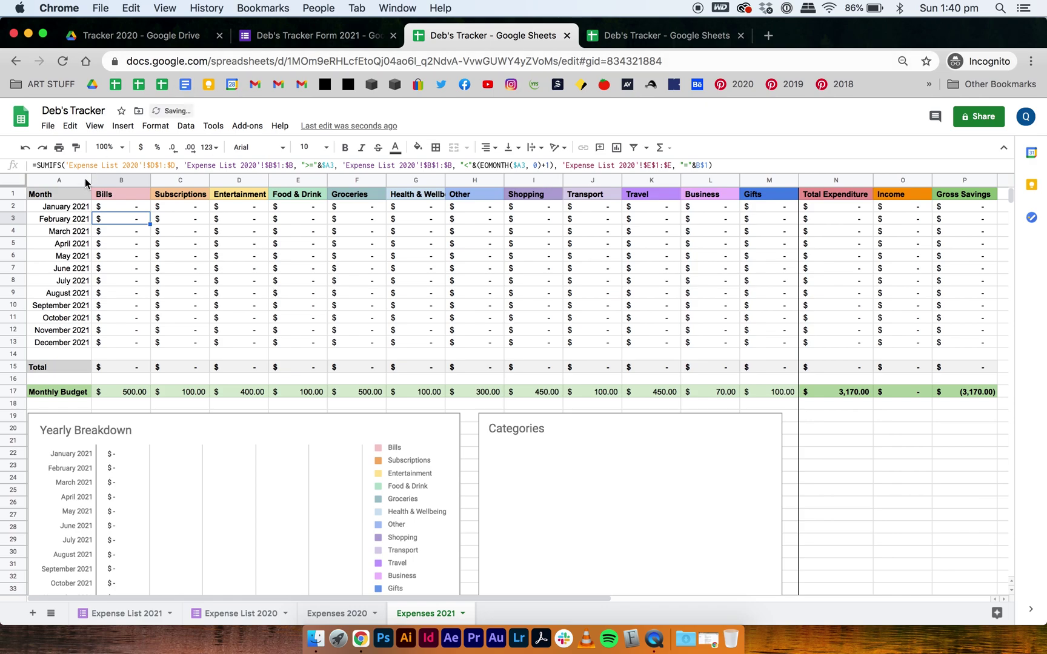
click(122, 204)
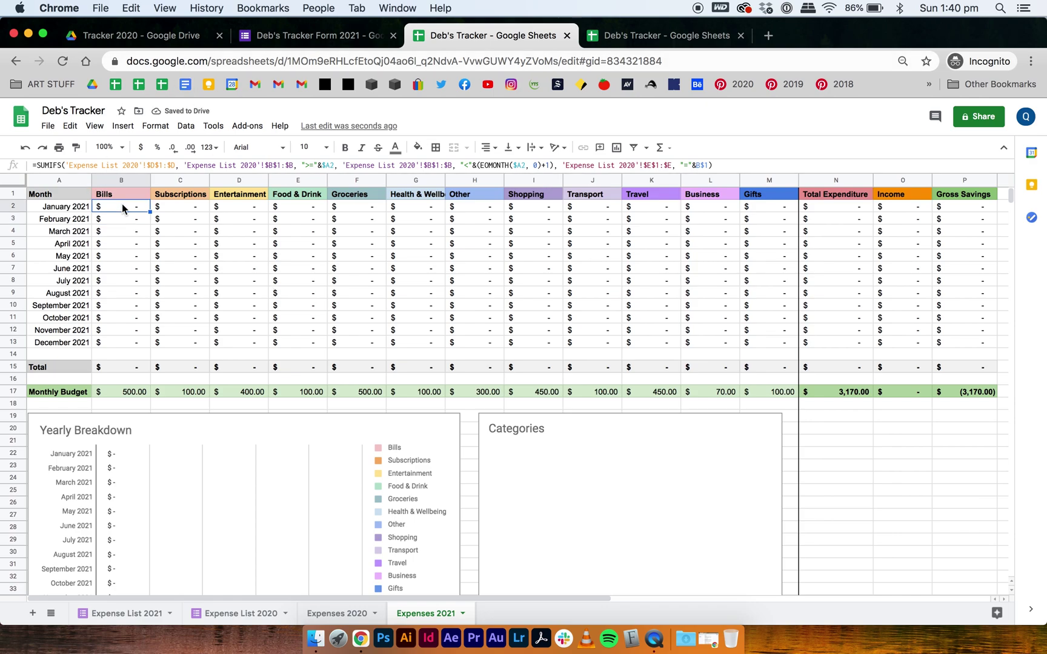
click(137, 165)
key(BackSpace)
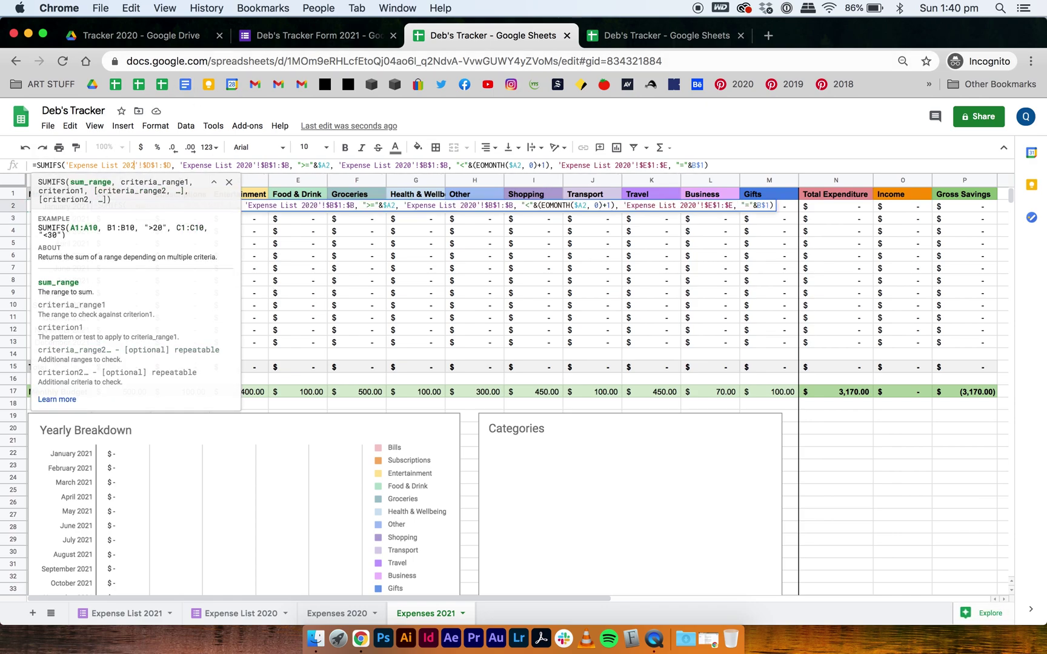
text(1)
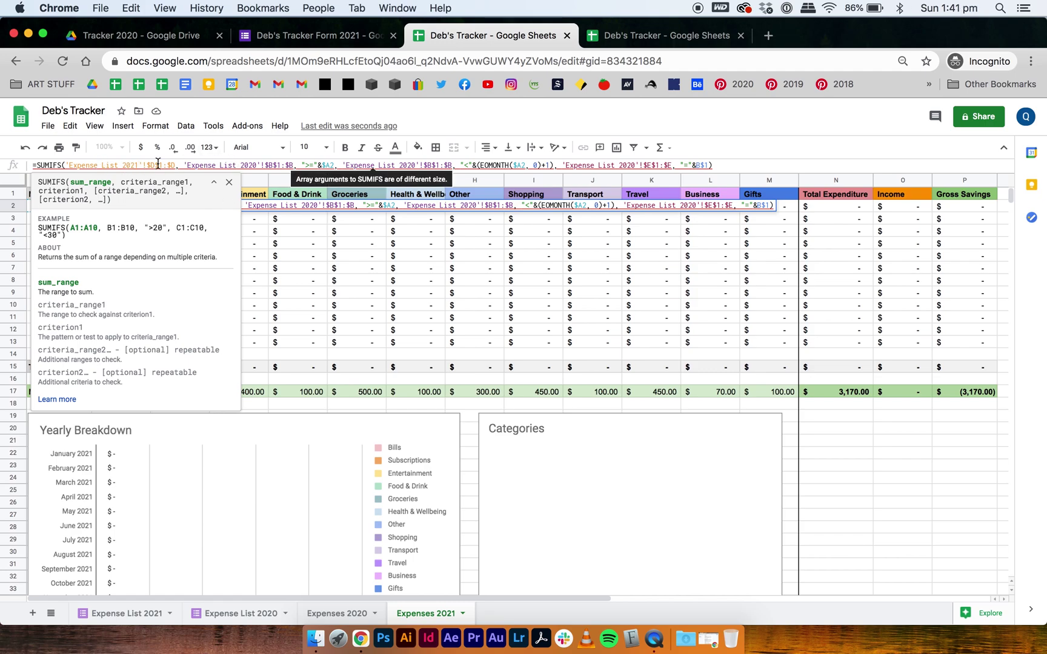
click(257, 165)
key(BackSpace)
text(1)
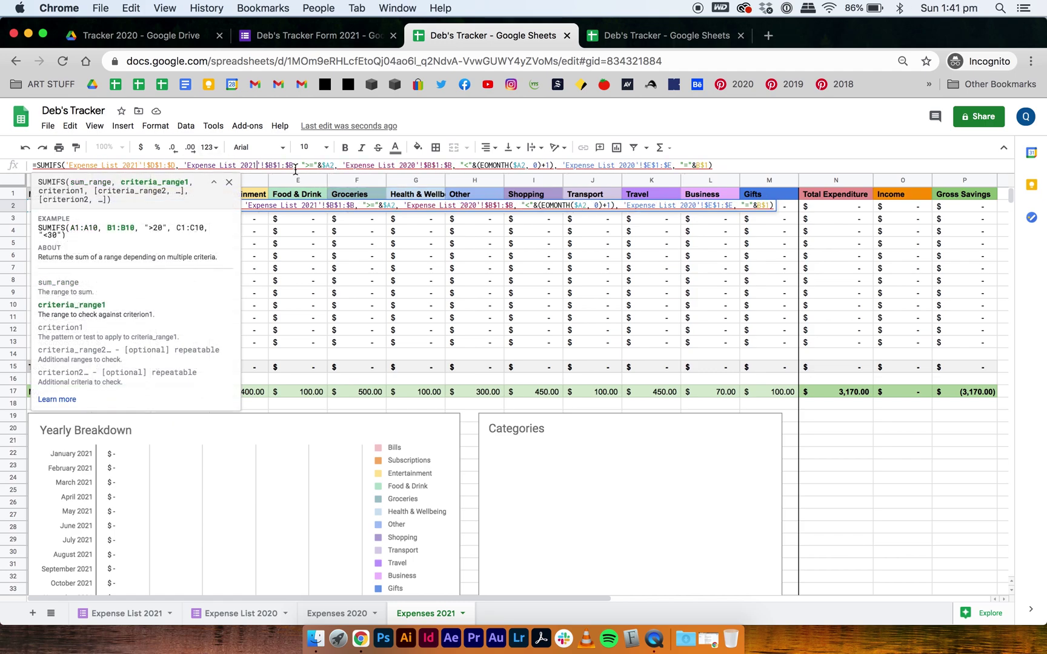
click(416, 165)
key(BackSpace)
text(1)
click(634, 165)
key(BackSpace)
text(1)
click(572, 303)
Step: Fill the updated B2 formula down to December 2021 and across to the Gifts column
click(144, 209)
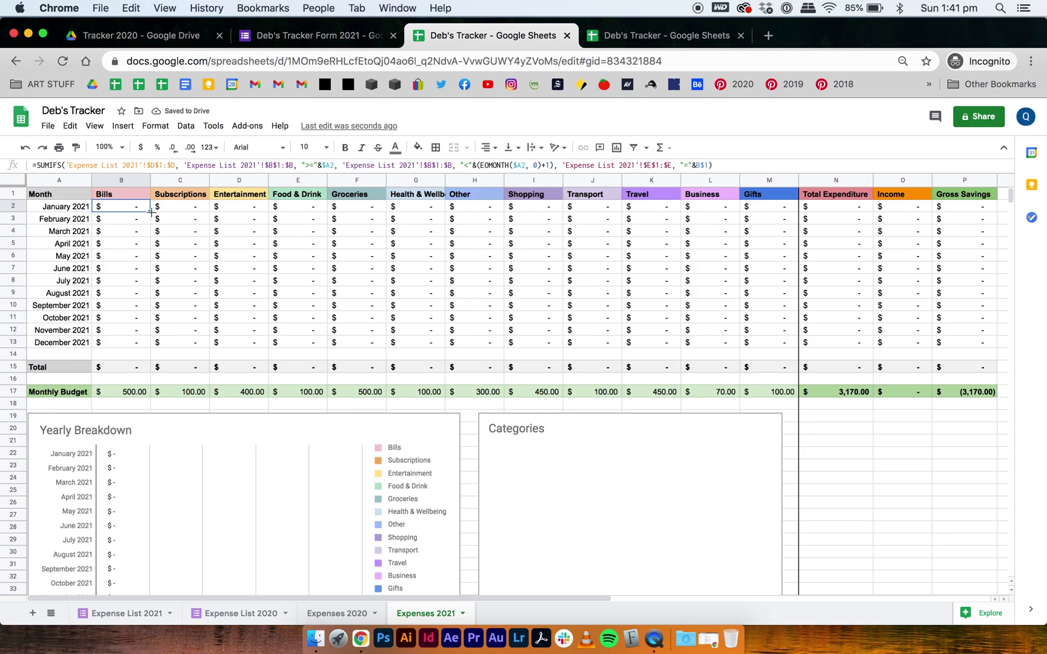
drag(150, 212, 151, 346)
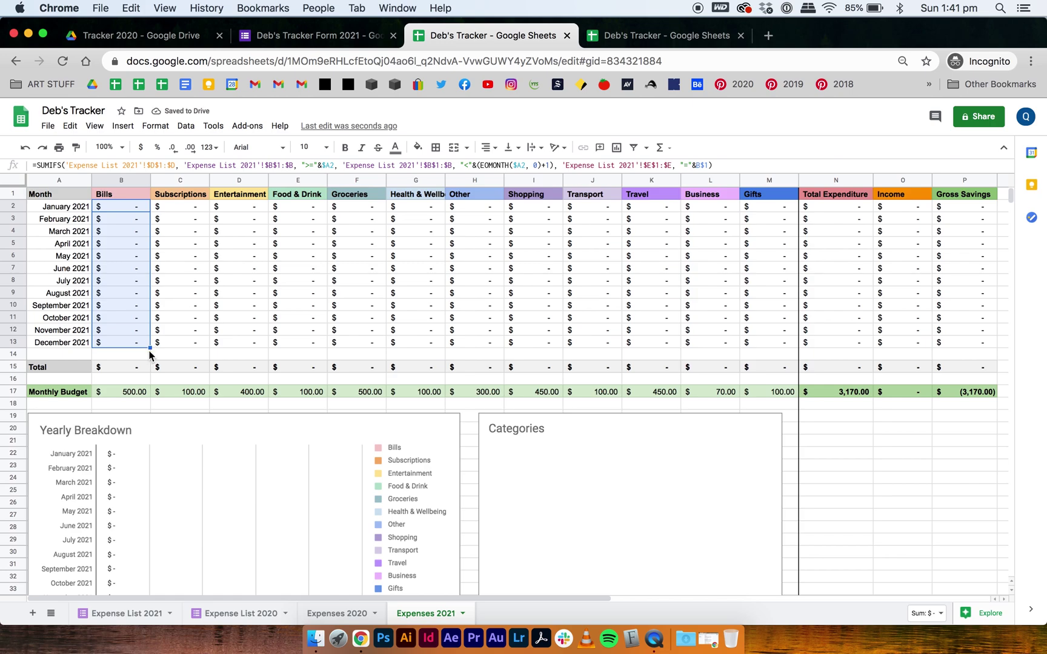
drag(150, 346, 757, 350)
Step: Open the preview of the 2021 tracker form and set the purchase date to 06/01/2021
click(364, 36)
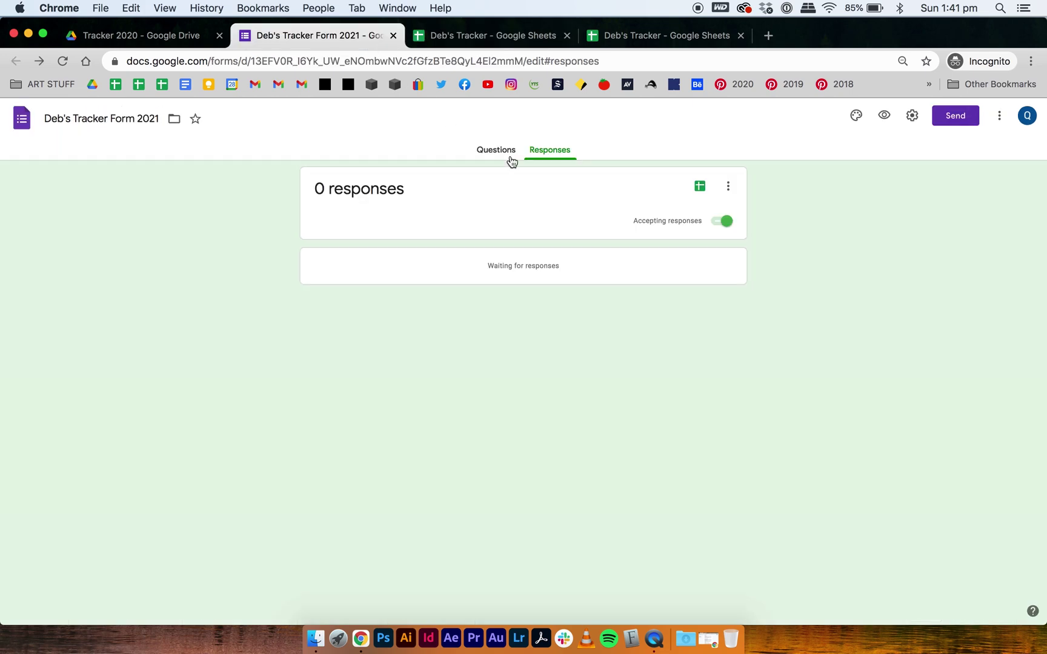
click(492, 151)
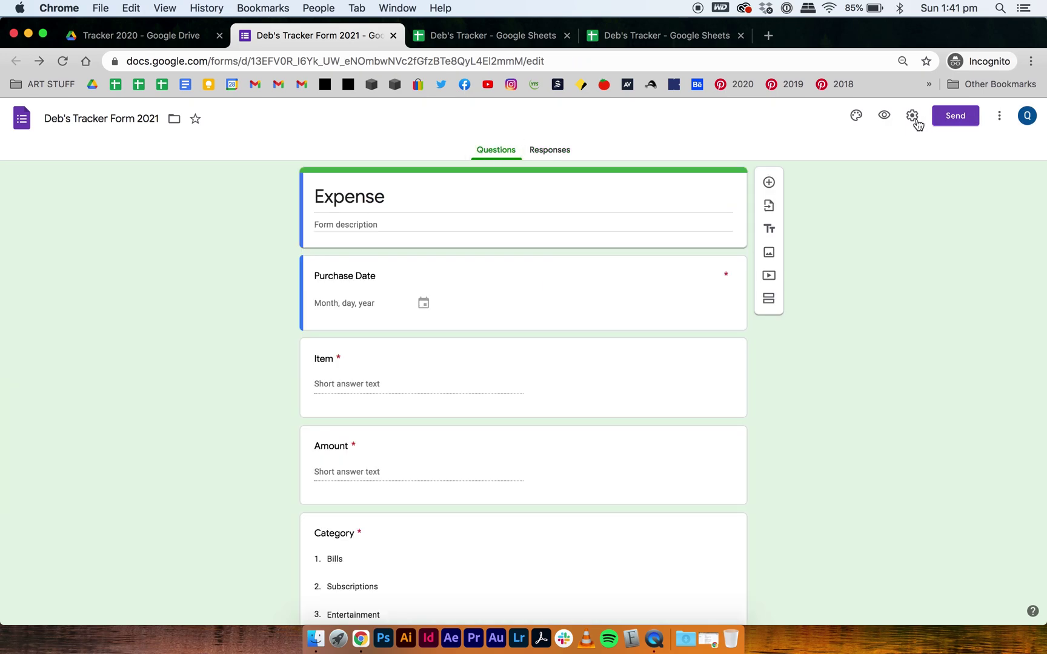
click(886, 117)
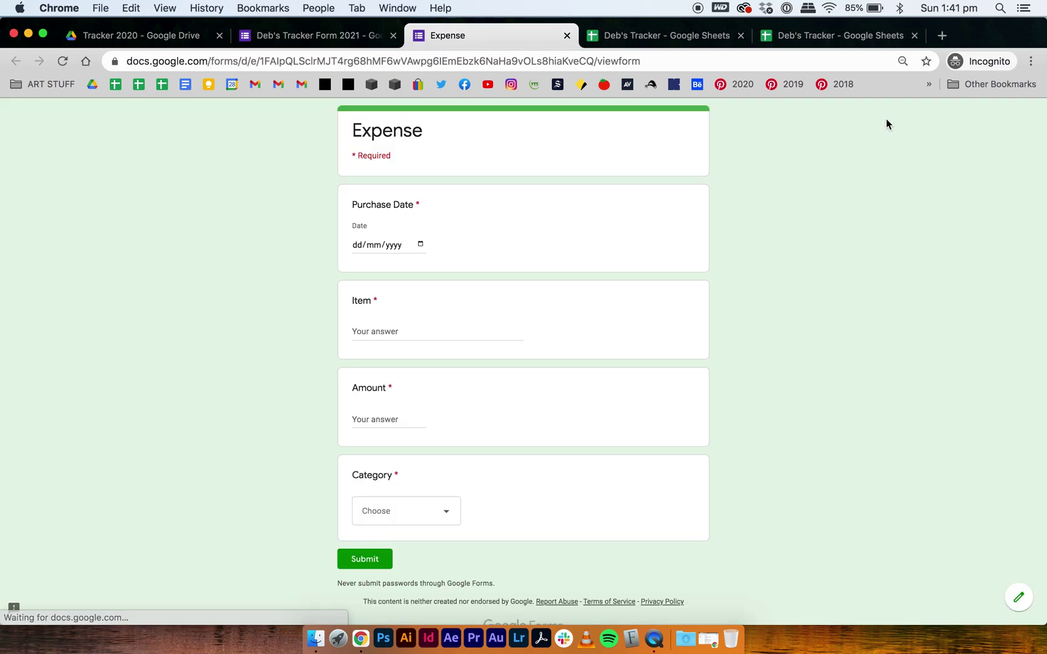
click(418, 249)
click(420, 246)
click(464, 266)
Step: Enter the item Example with amount 56 and category Shopping, and submit the expense form
click(415, 321)
click(403, 330)
text(Example)
click(391, 421)
text(56)
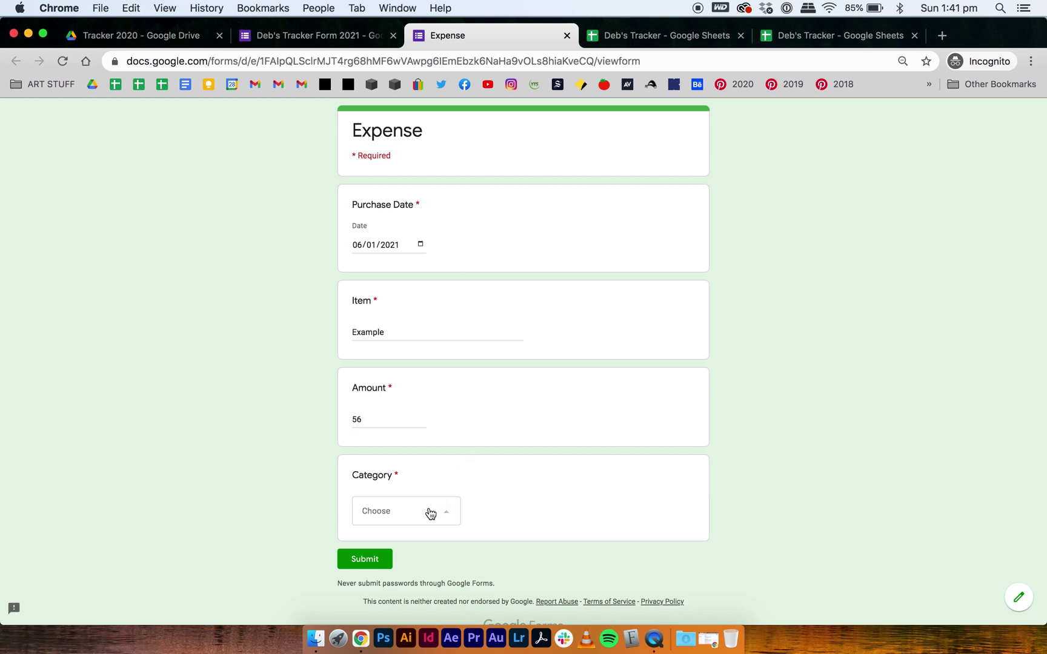
click(431, 511)
click(412, 453)
click(364, 558)
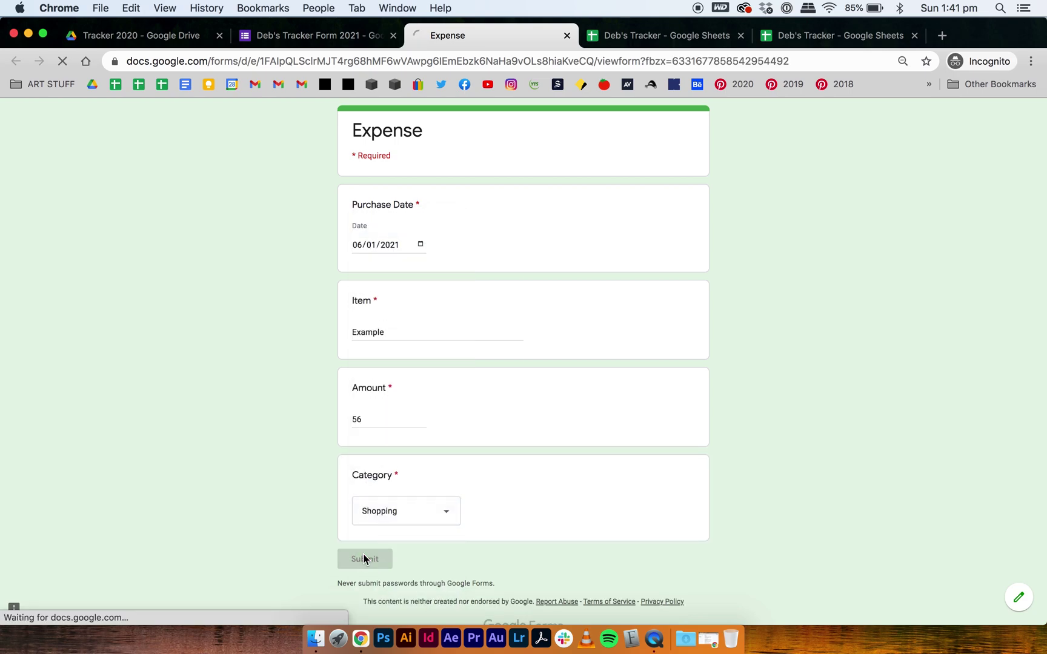
Step: Check the submitted expense in Expense List 2021 and Expenses 2021, and compare the Category column's formatting with Expense List 2020
click(670, 42)
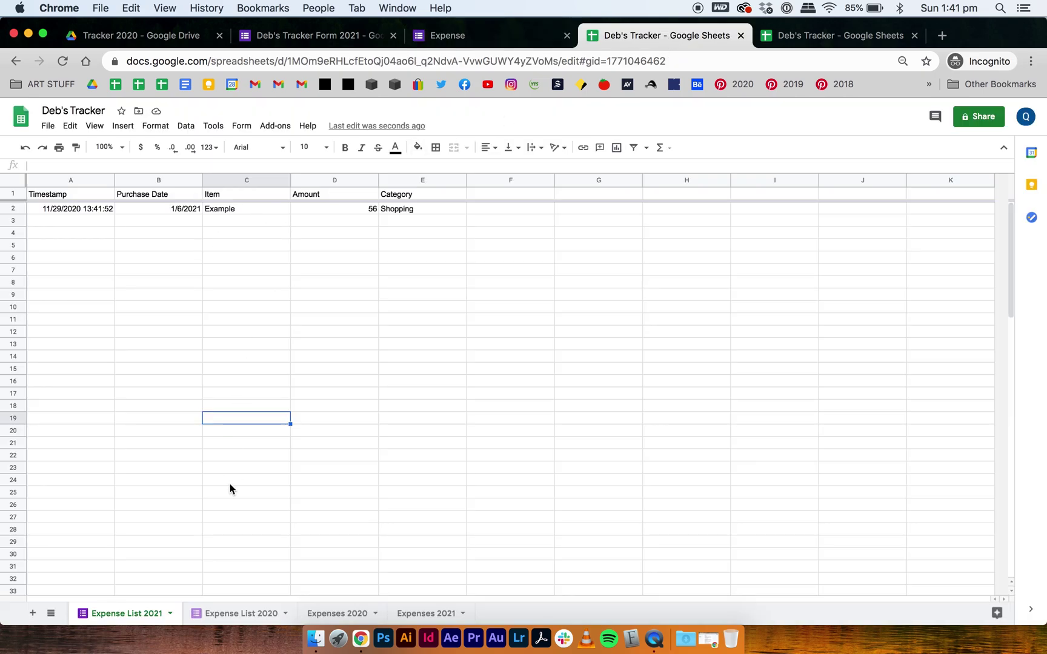
click(420, 616)
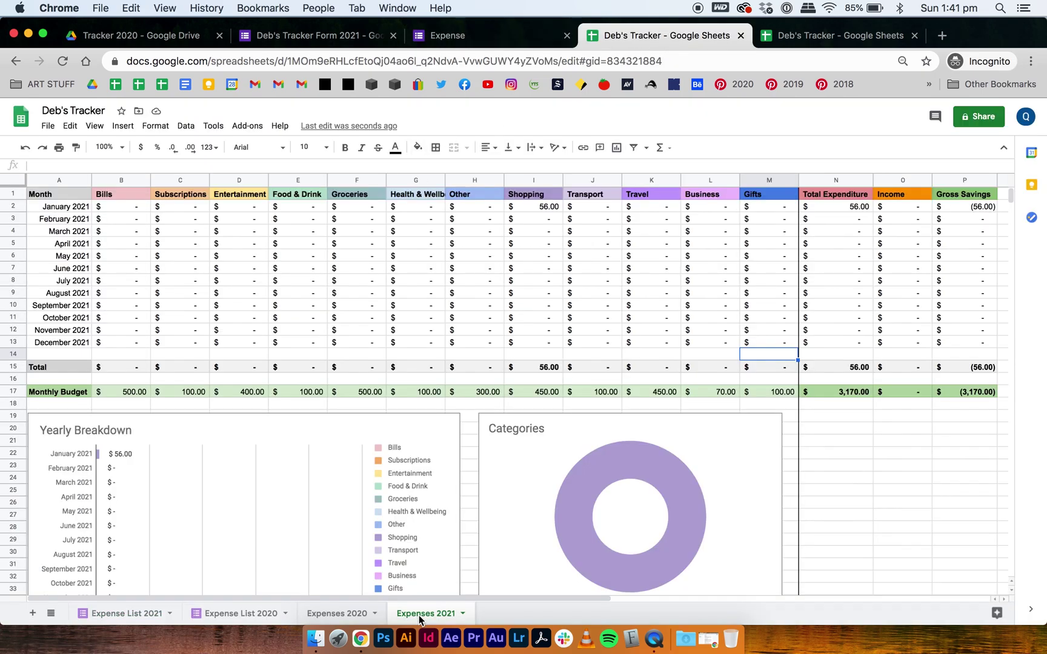
click(537, 206)
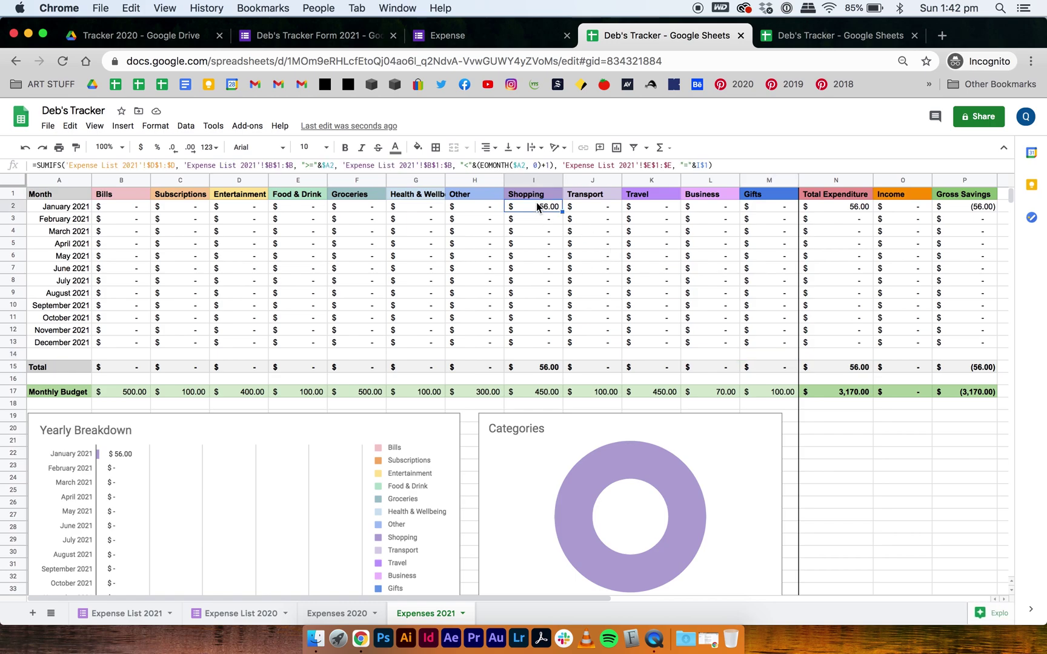
click(139, 613)
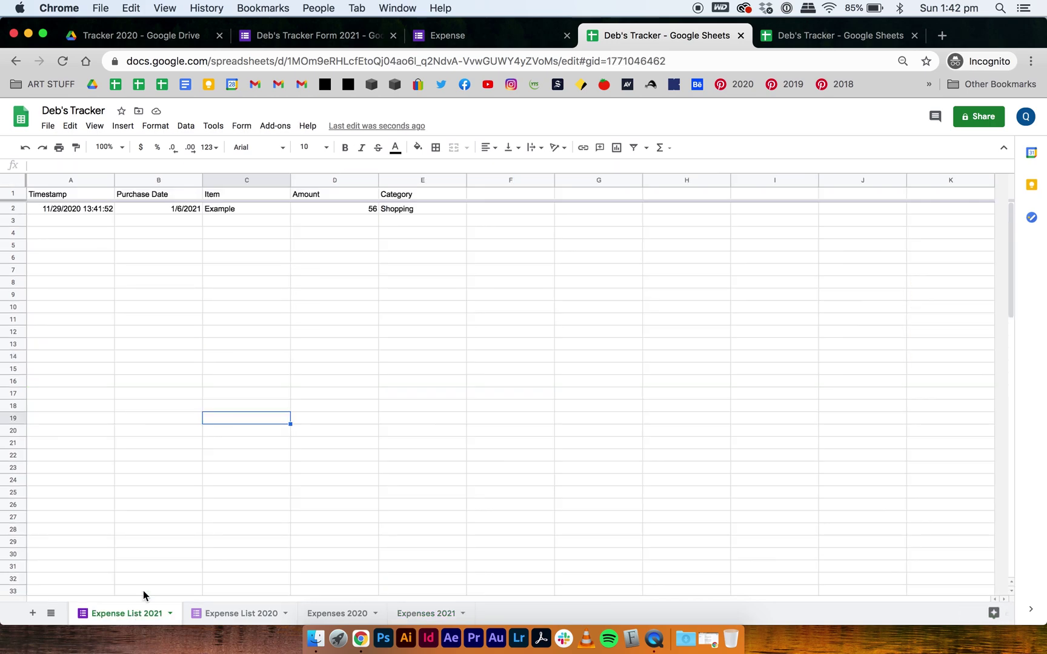
click(409, 181)
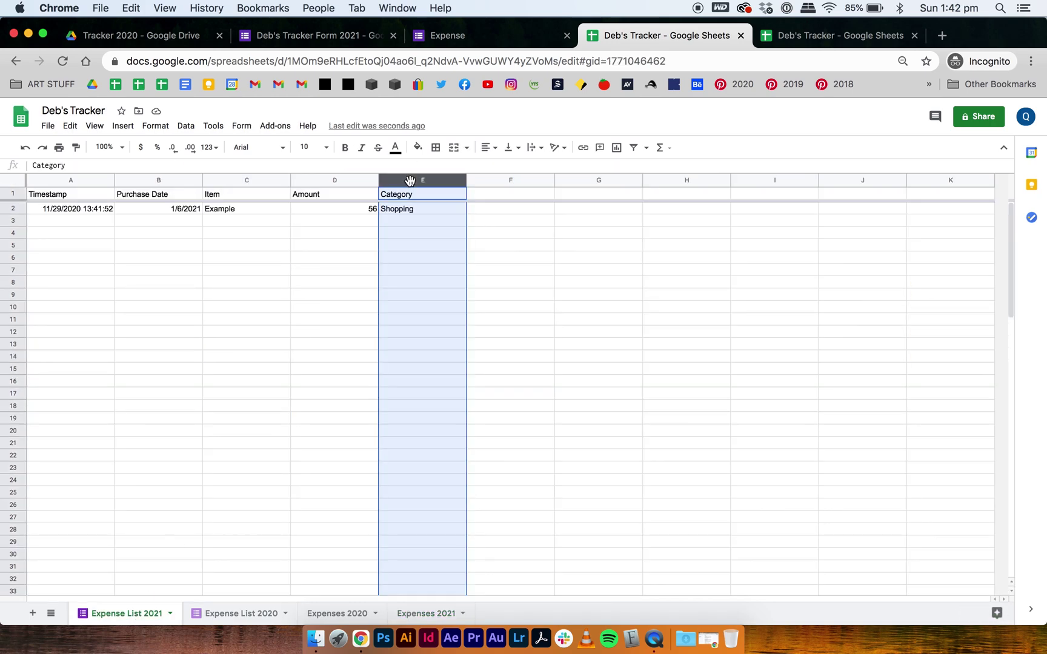
click(409, 255)
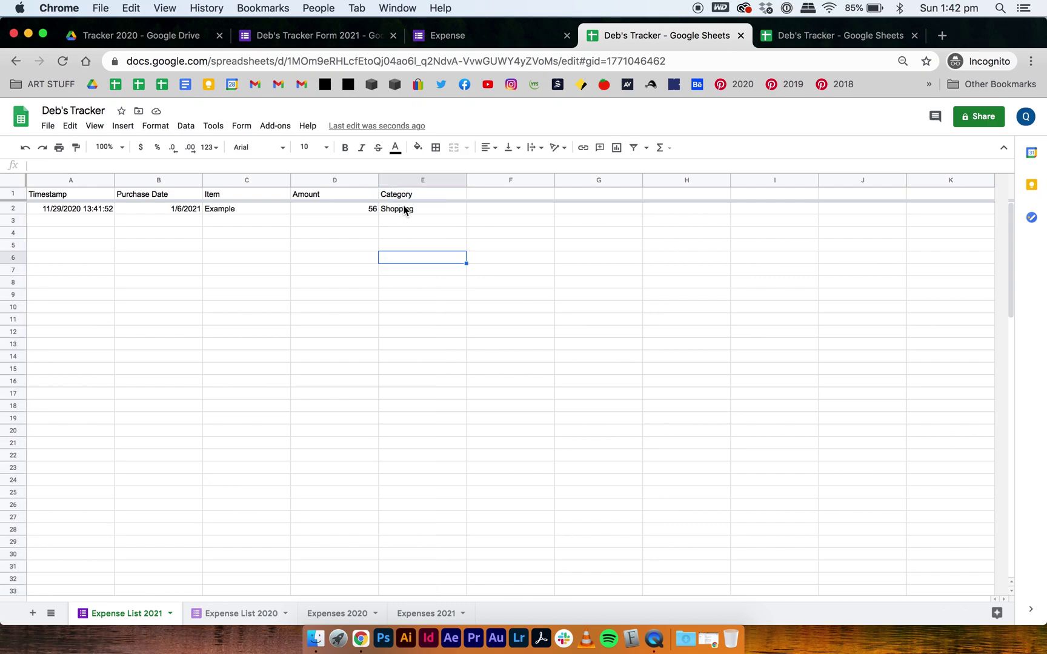
click(236, 613)
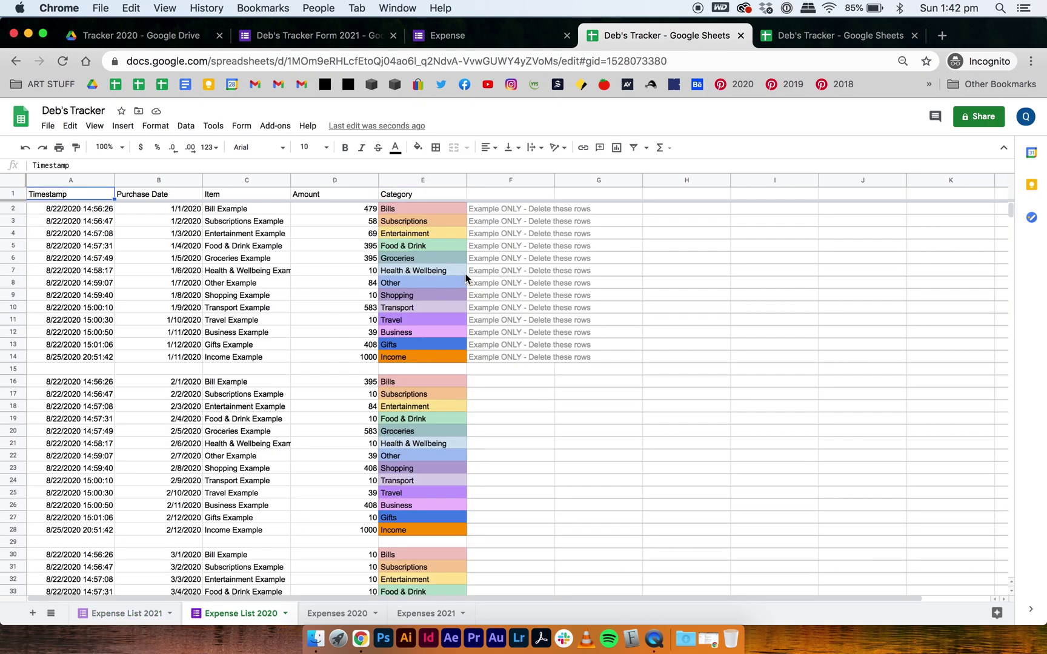
click(129, 616)
click(412, 180)
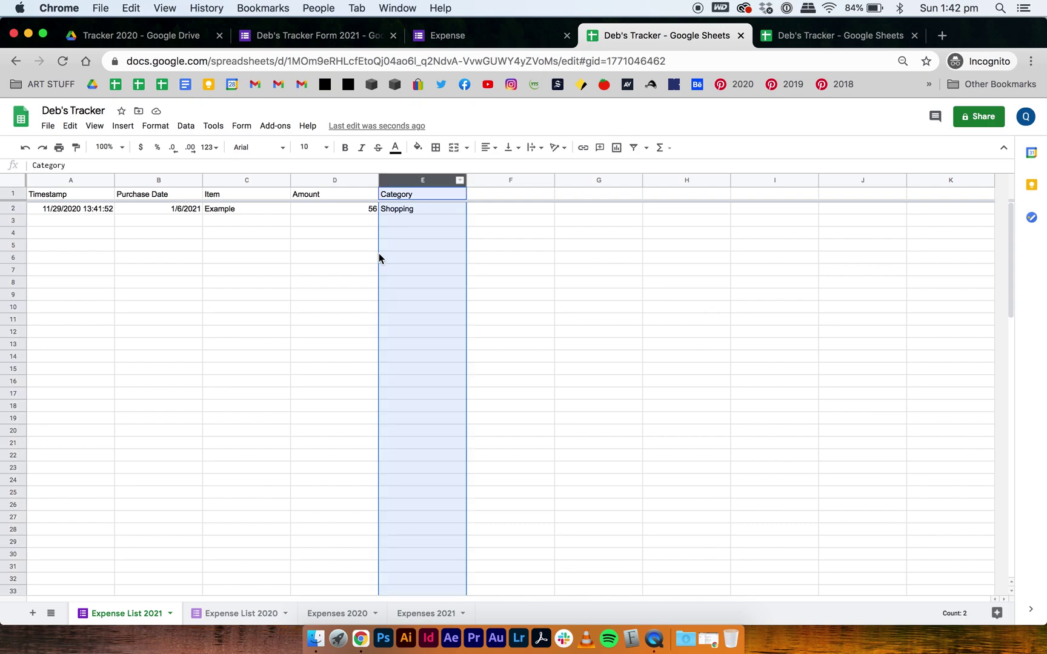
click(358, 283)
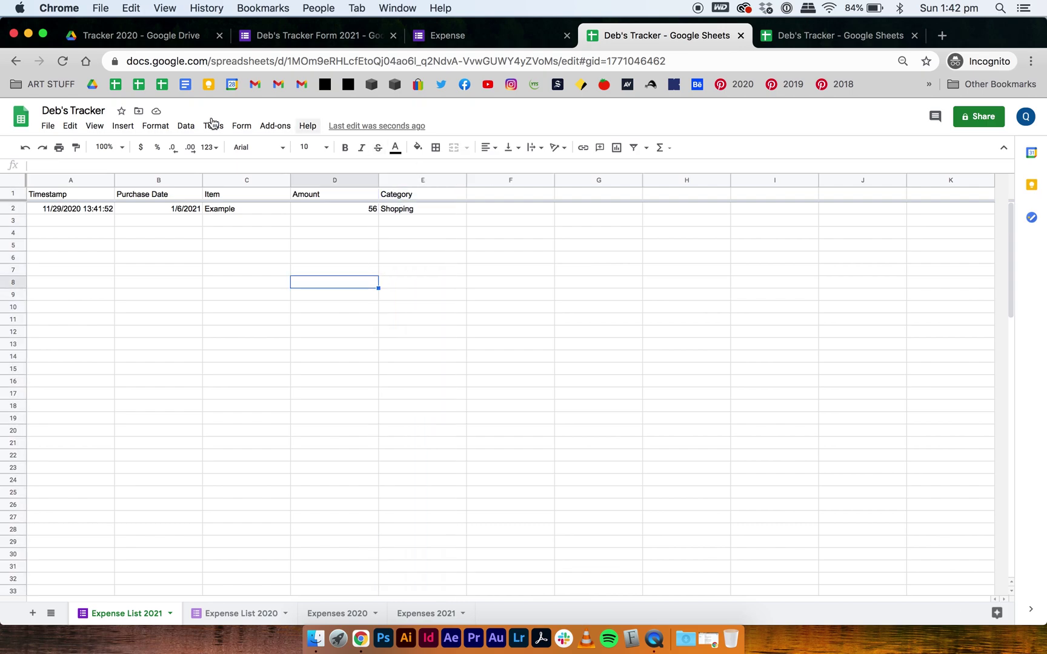
Step: Add a conditional formatting rule to the Category column of Expense List 2021 that fills cells whose text is exactly "Shopping" with light purple
click(401, 181)
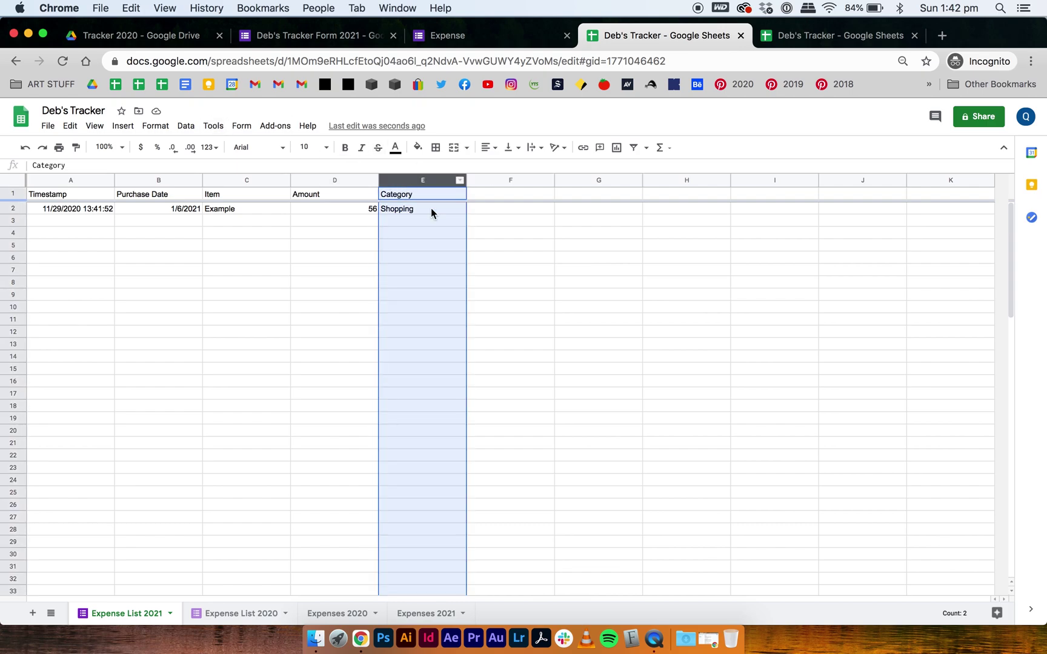
click(155, 126)
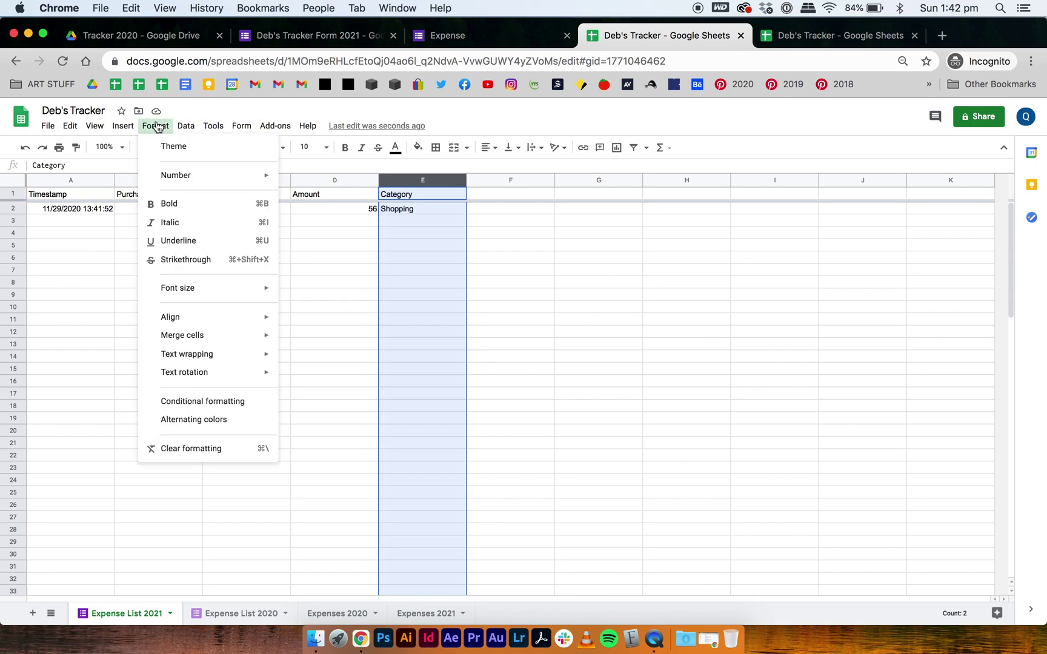
click(205, 402)
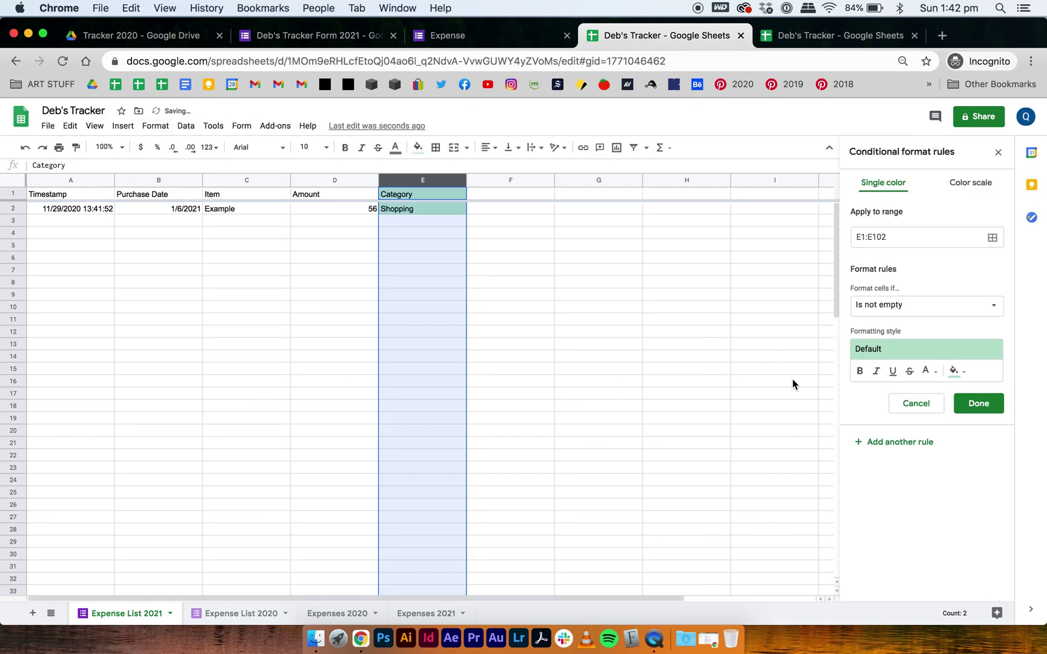
click(914, 303)
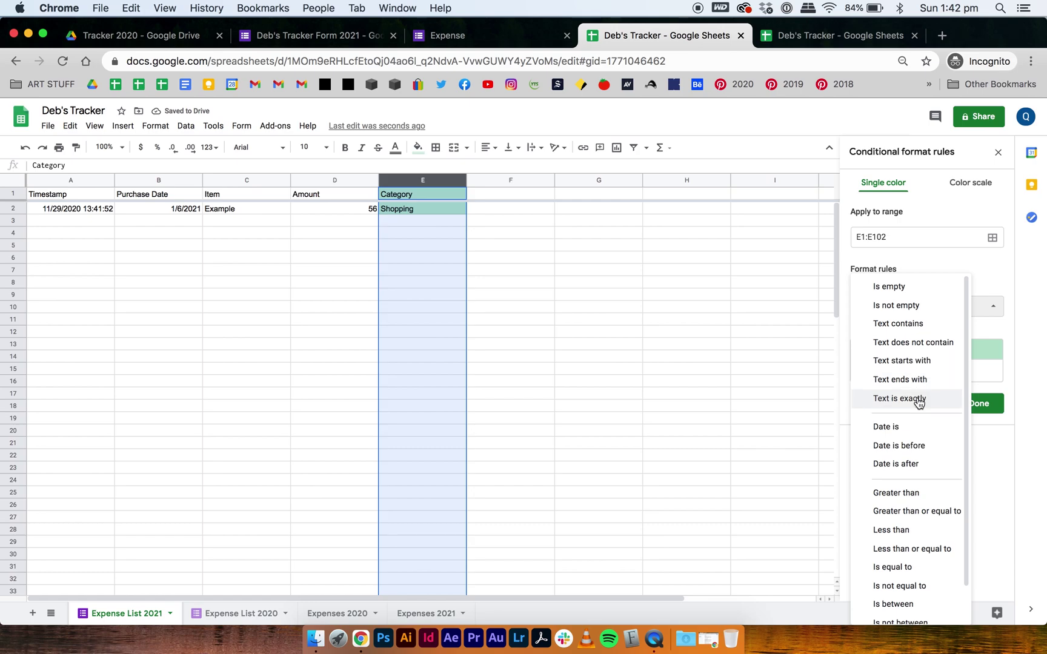
click(918, 399)
click(860, 332)
text(Shopping)
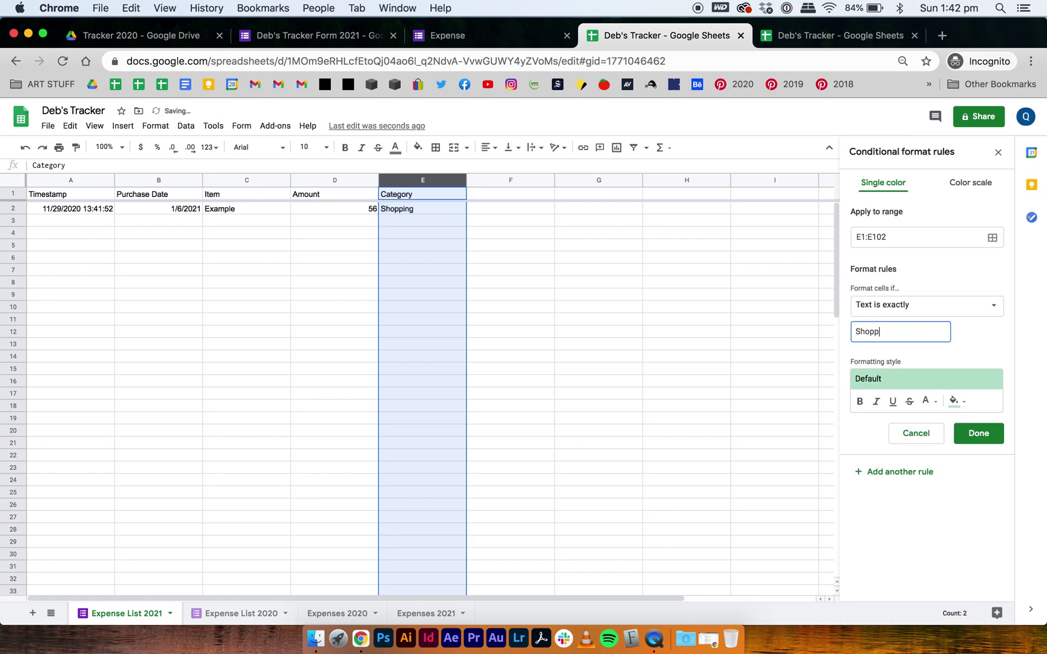
click(956, 403)
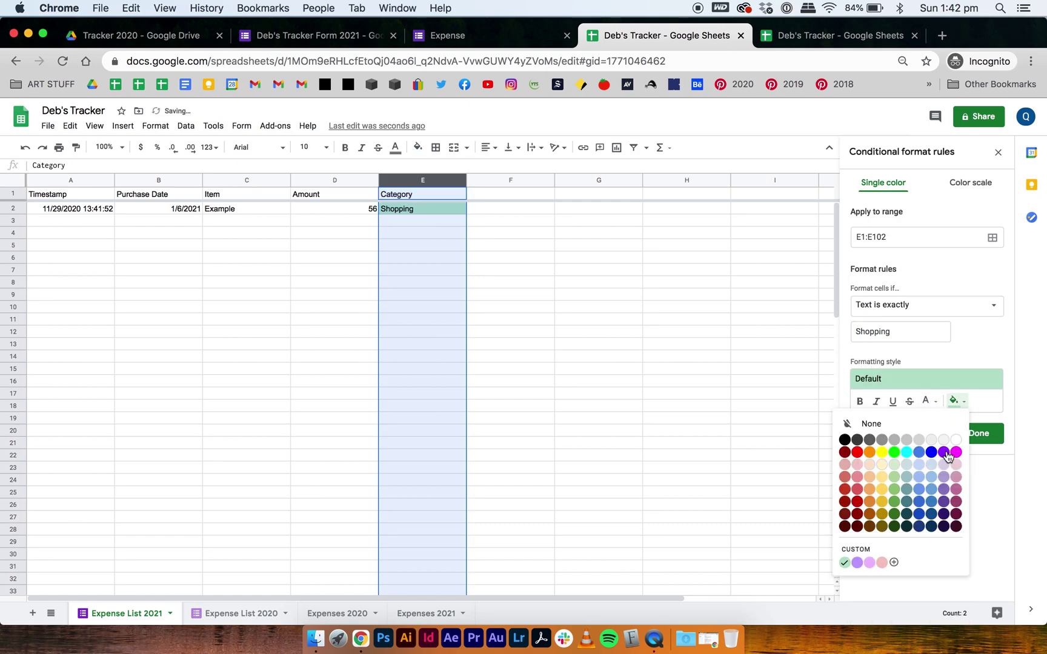
click(945, 480)
click(996, 431)
click(539, 405)
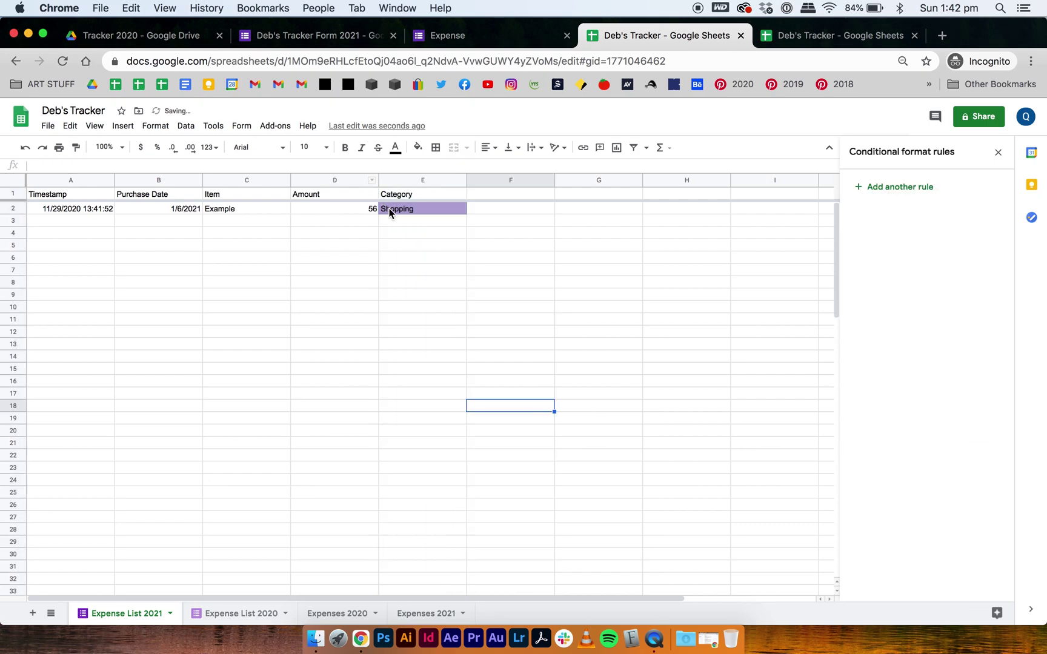
click(420, 180)
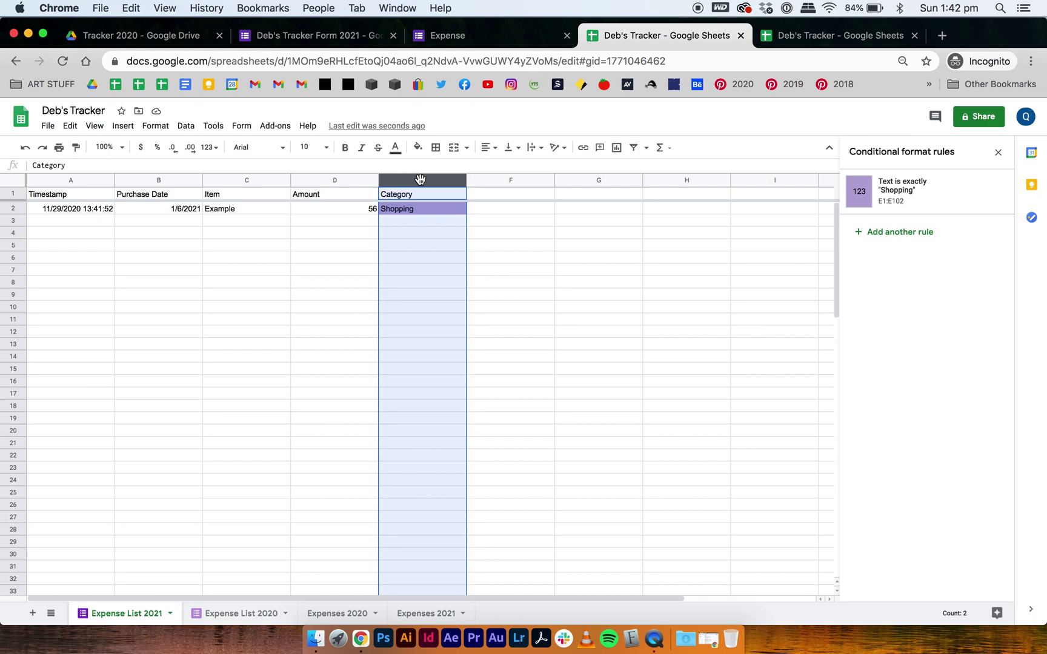
click(374, 407)
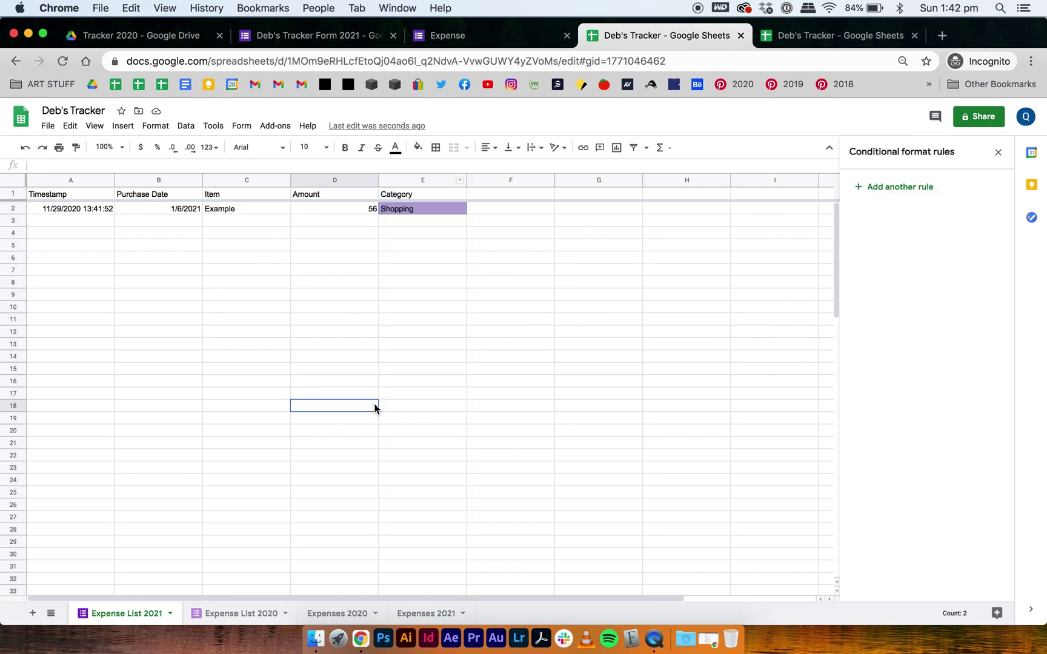